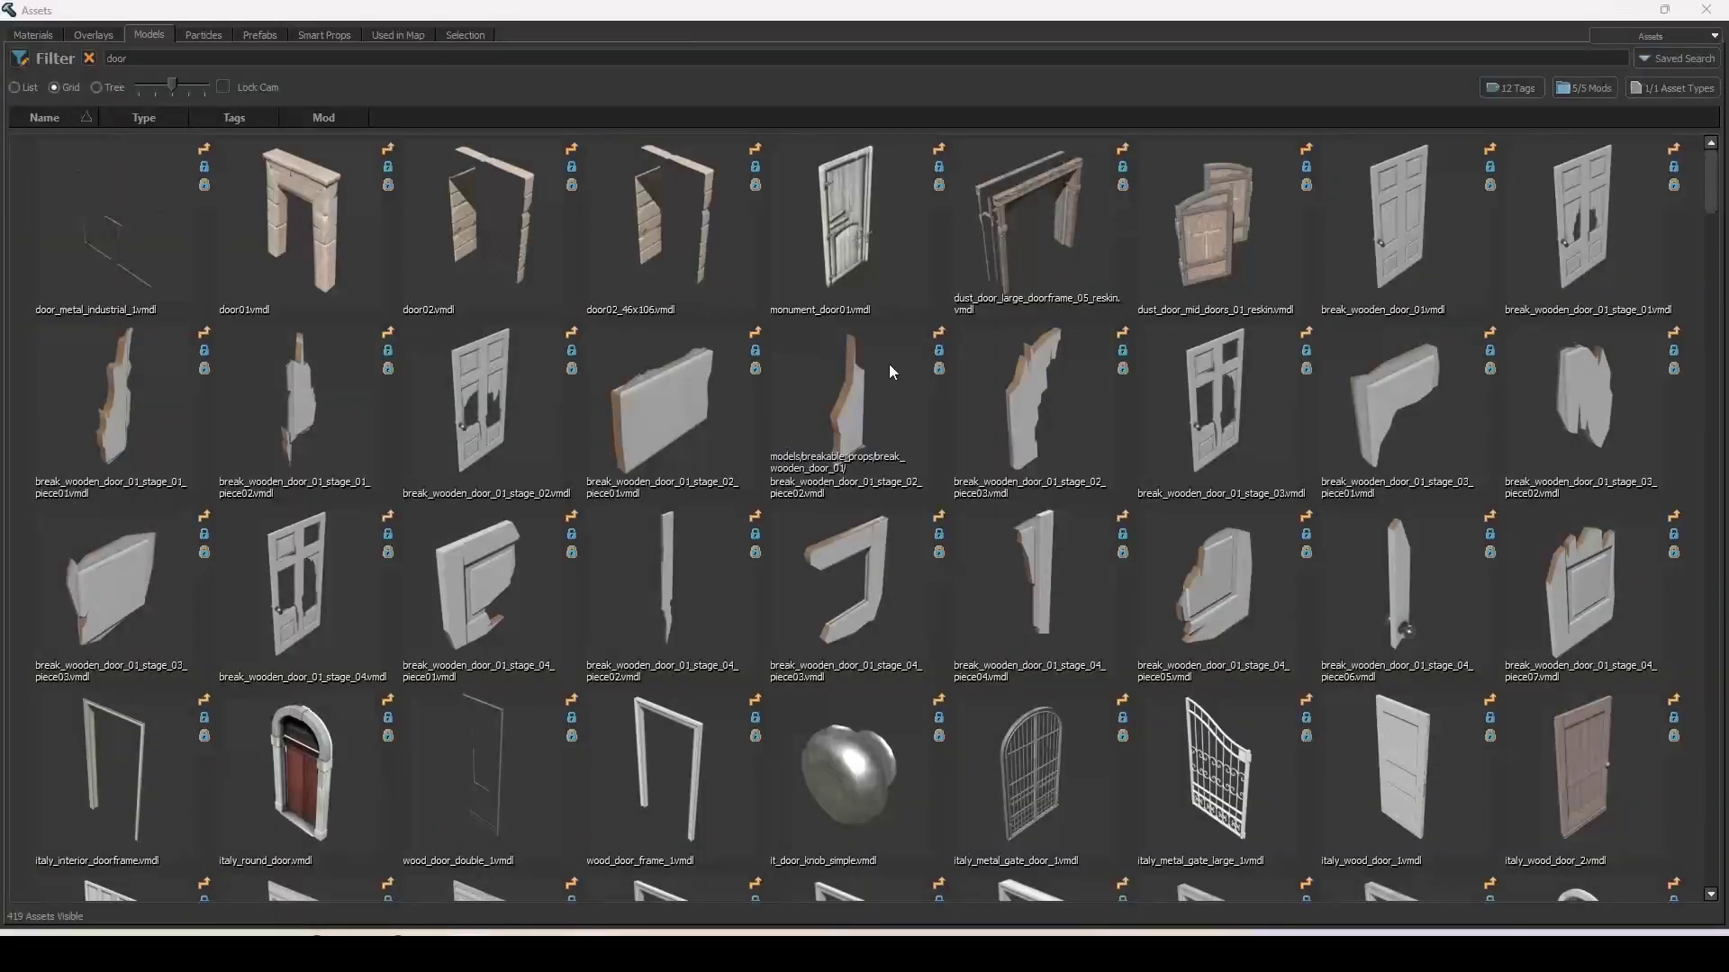
- Examine the available door models in the asset browser
scroll(857, 284, down, 15)
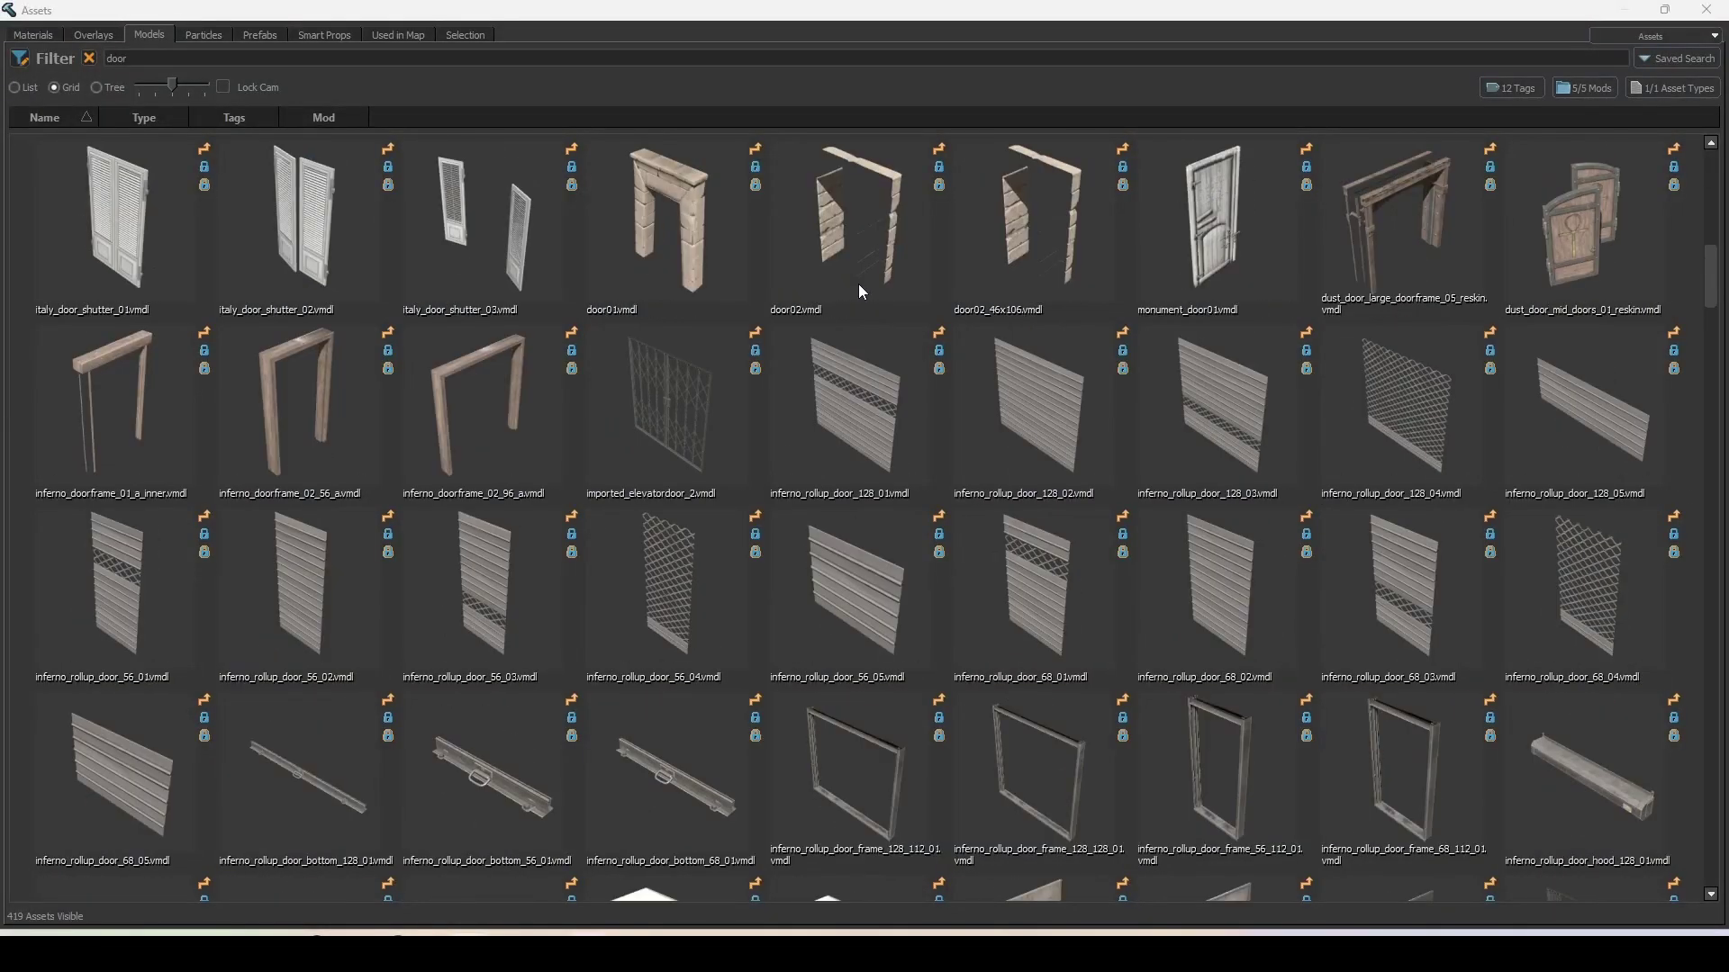
scroll(904, 365, down, 20)
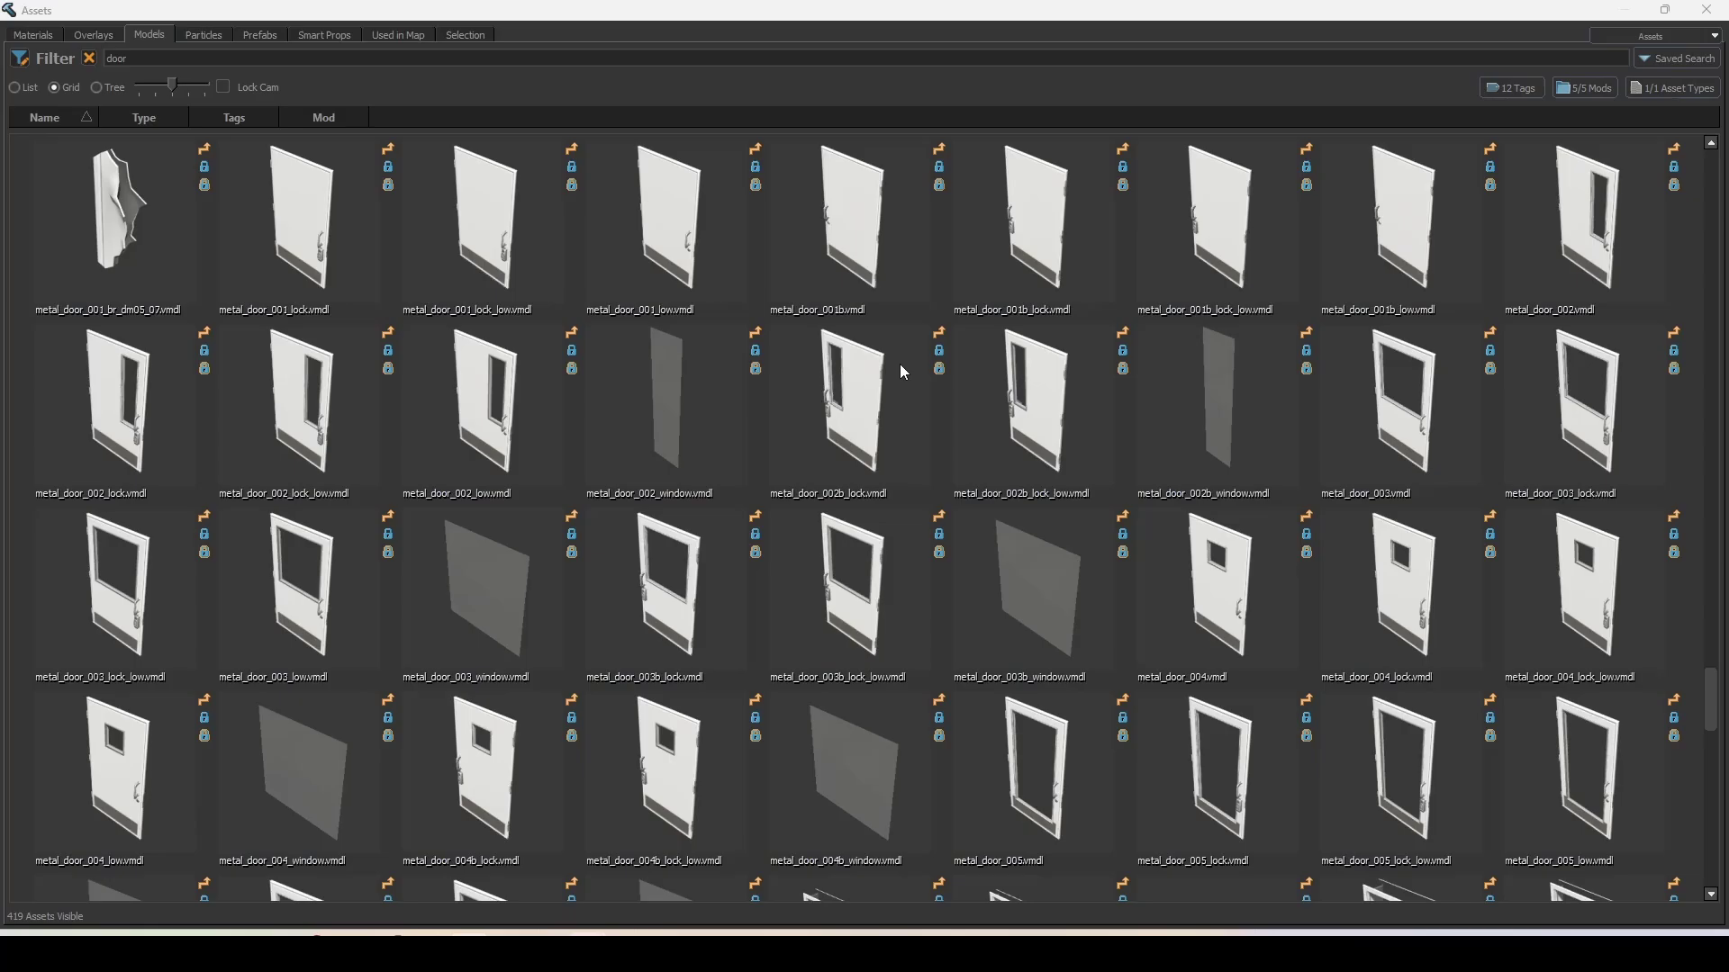
scroll(900, 363, down, 10)
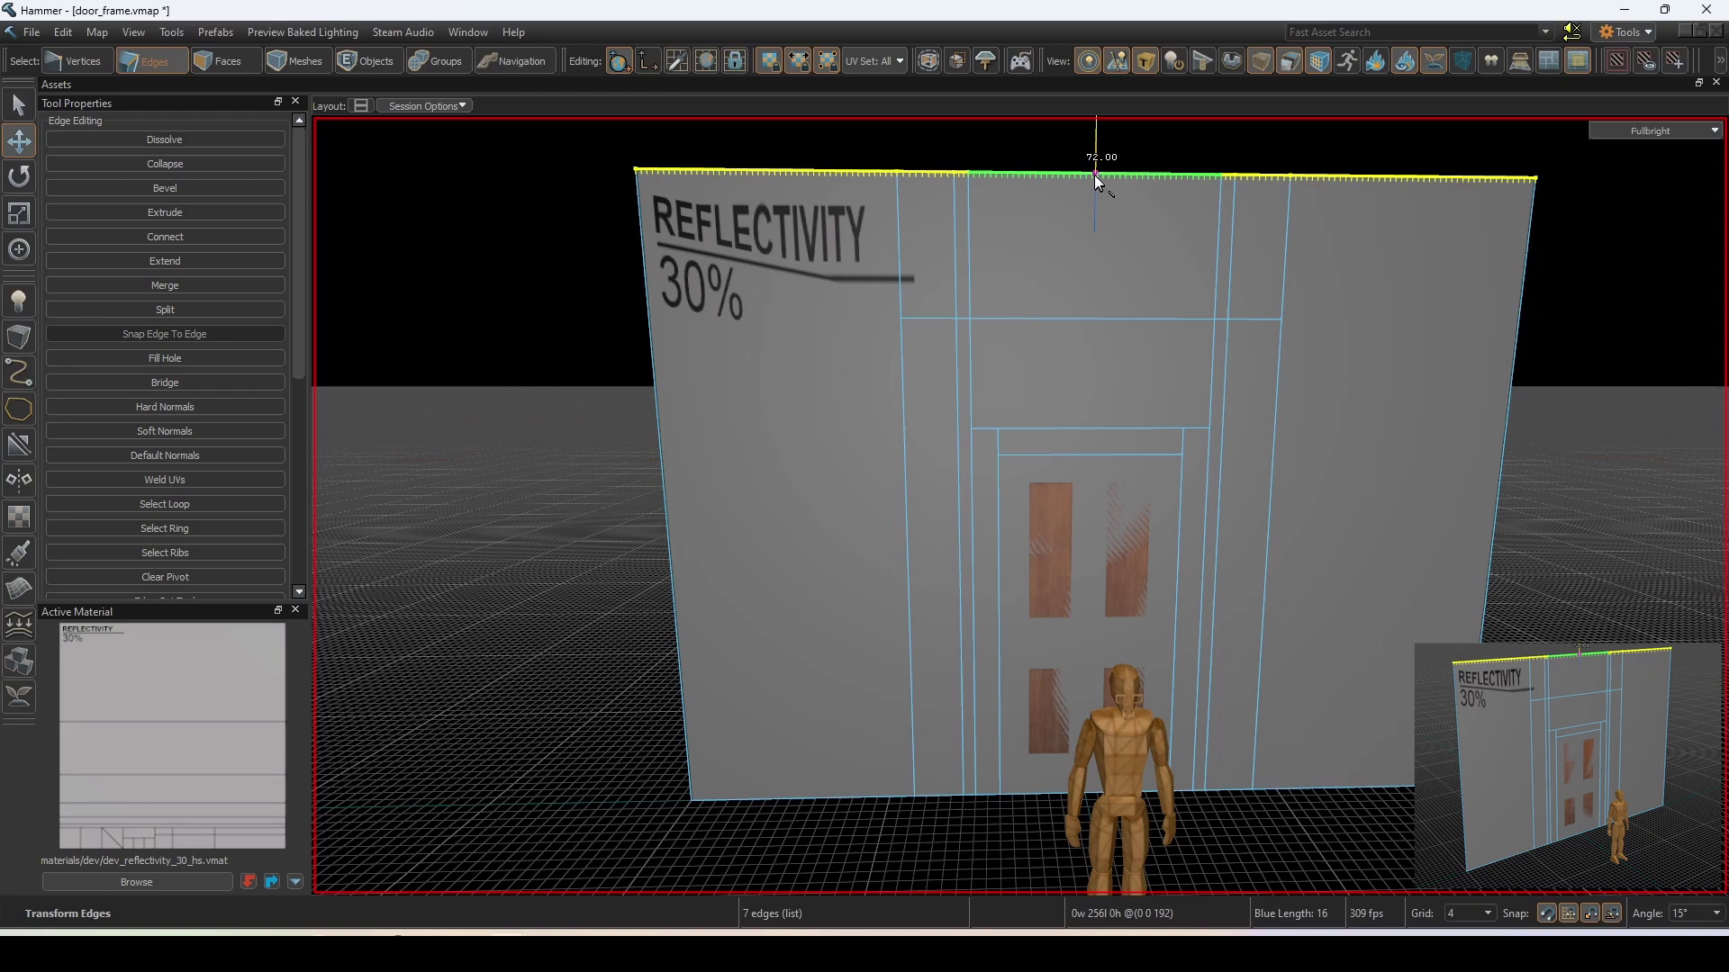
- Cut two diagonal lines across the wall from the middle of its upper edge to form a symmetrical gable above the door
click(1084, 200)
key(shift+x)
drag(1094, 176, 881, 309)
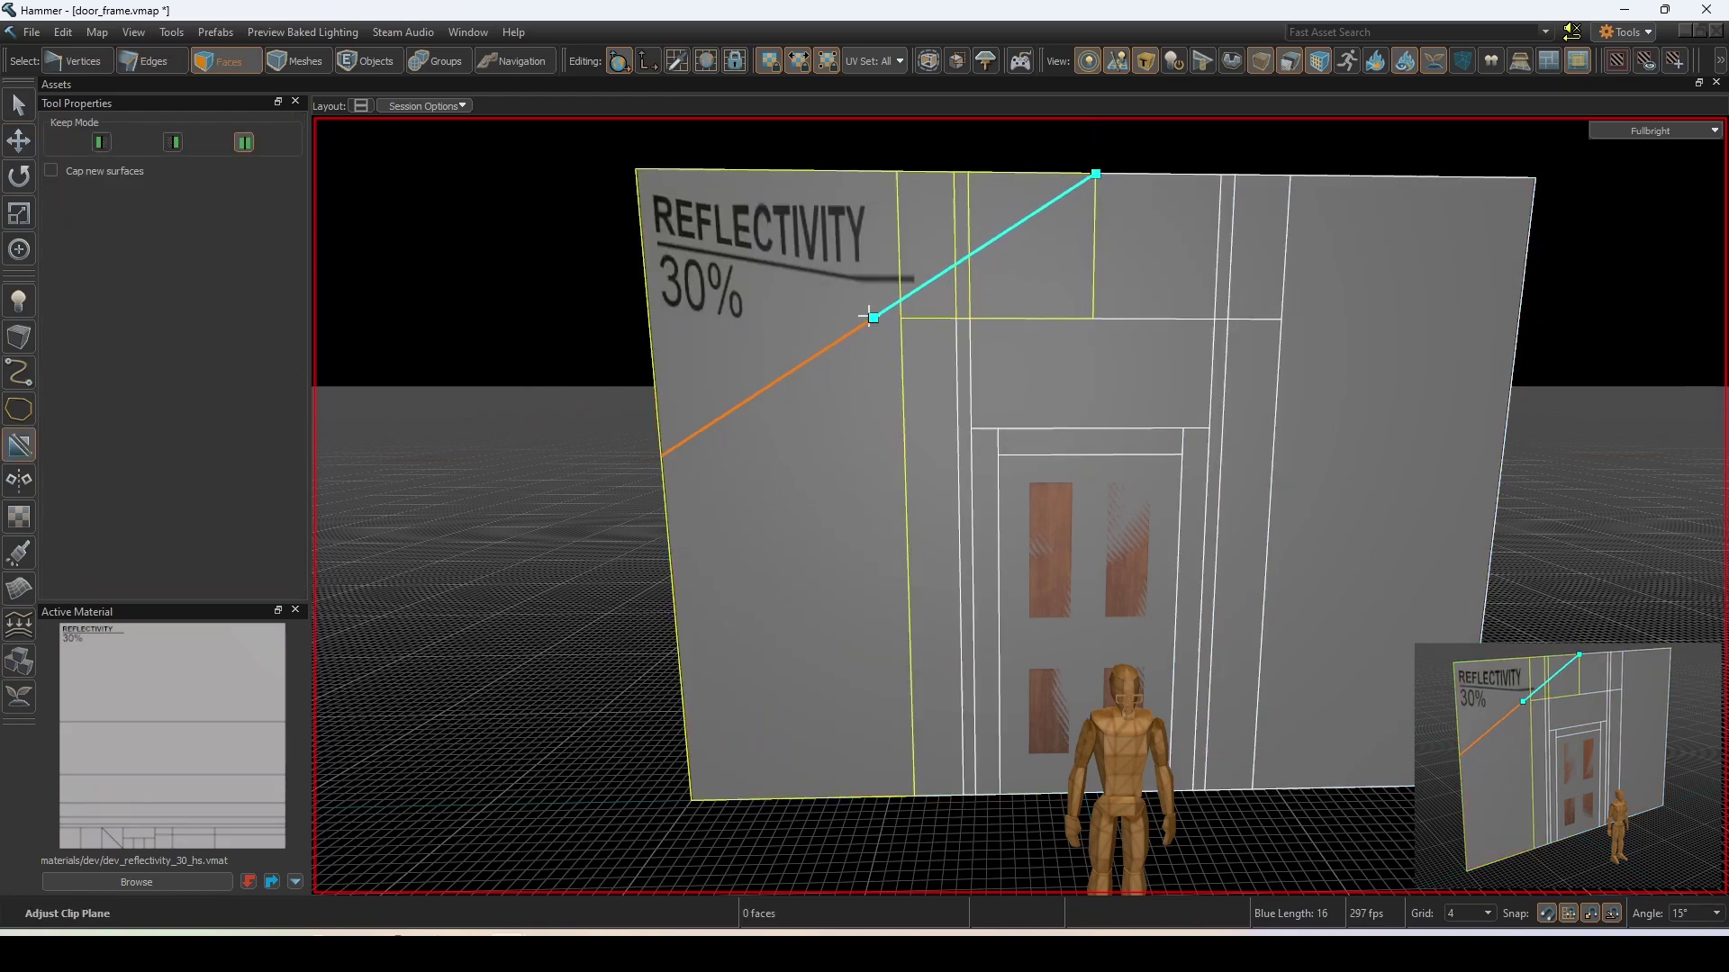
key(Return)
drag(1093, 187, 1283, 317)
key(Return)
key(Escape)
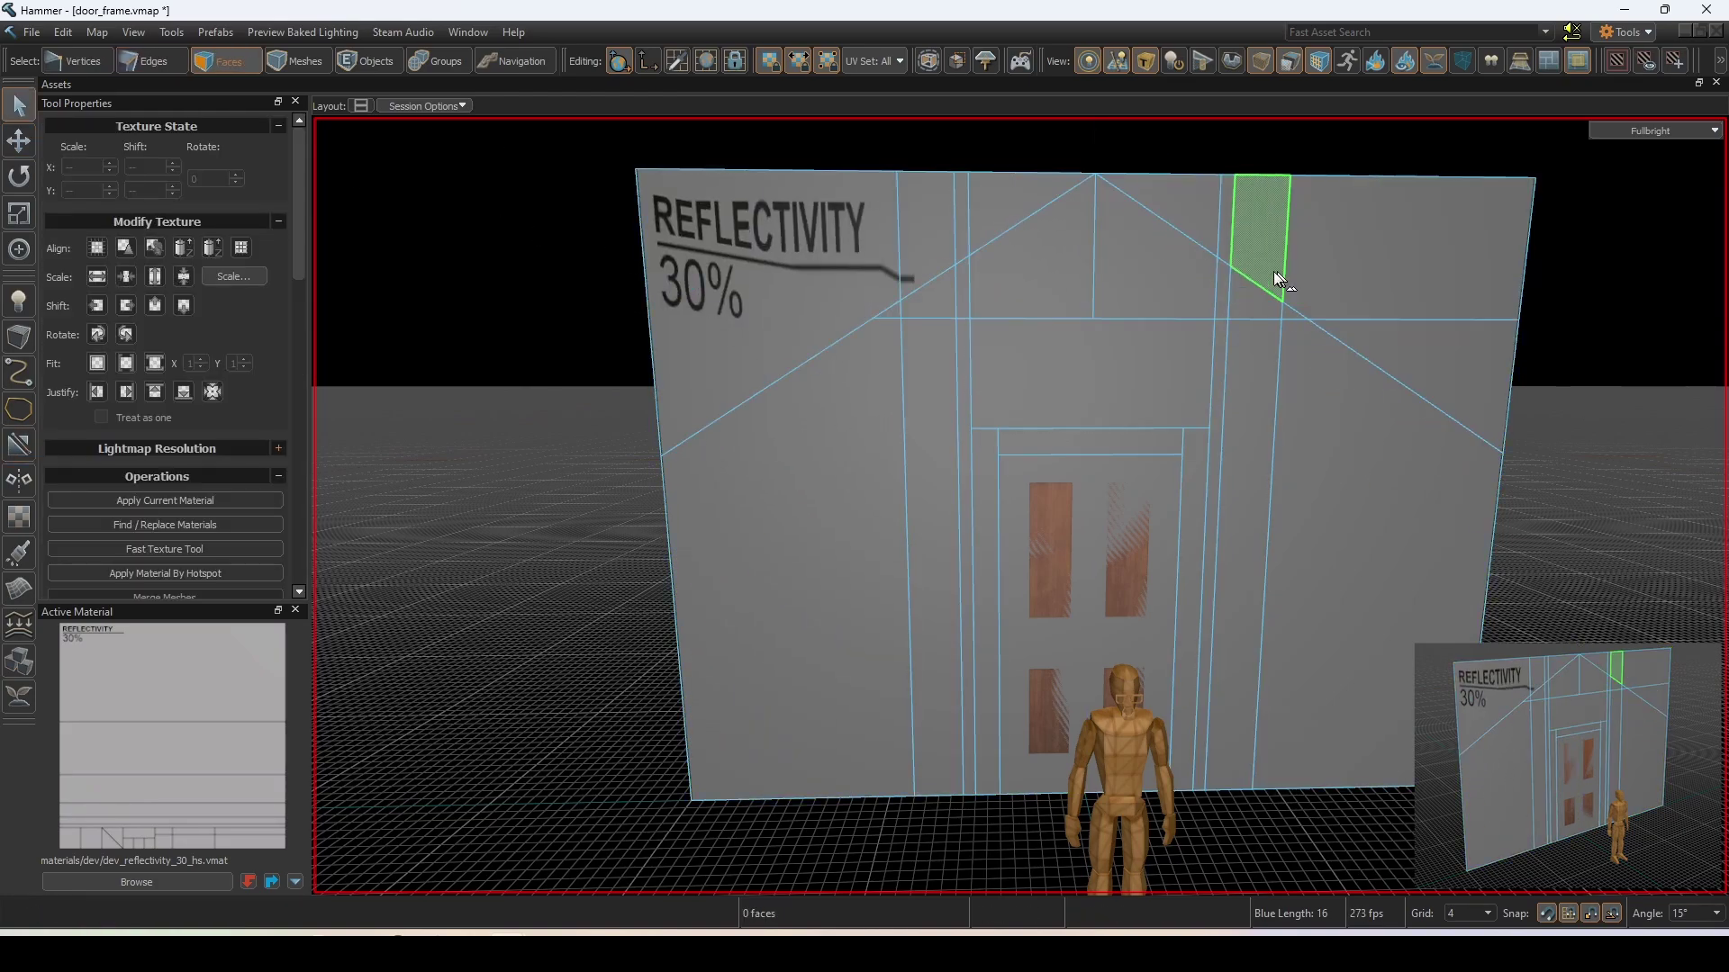
- Clip the door frame's faces lengthwise along their middle on the sides and above the door
right_drag(1077, 262, 778, 548)
key(shift+x)
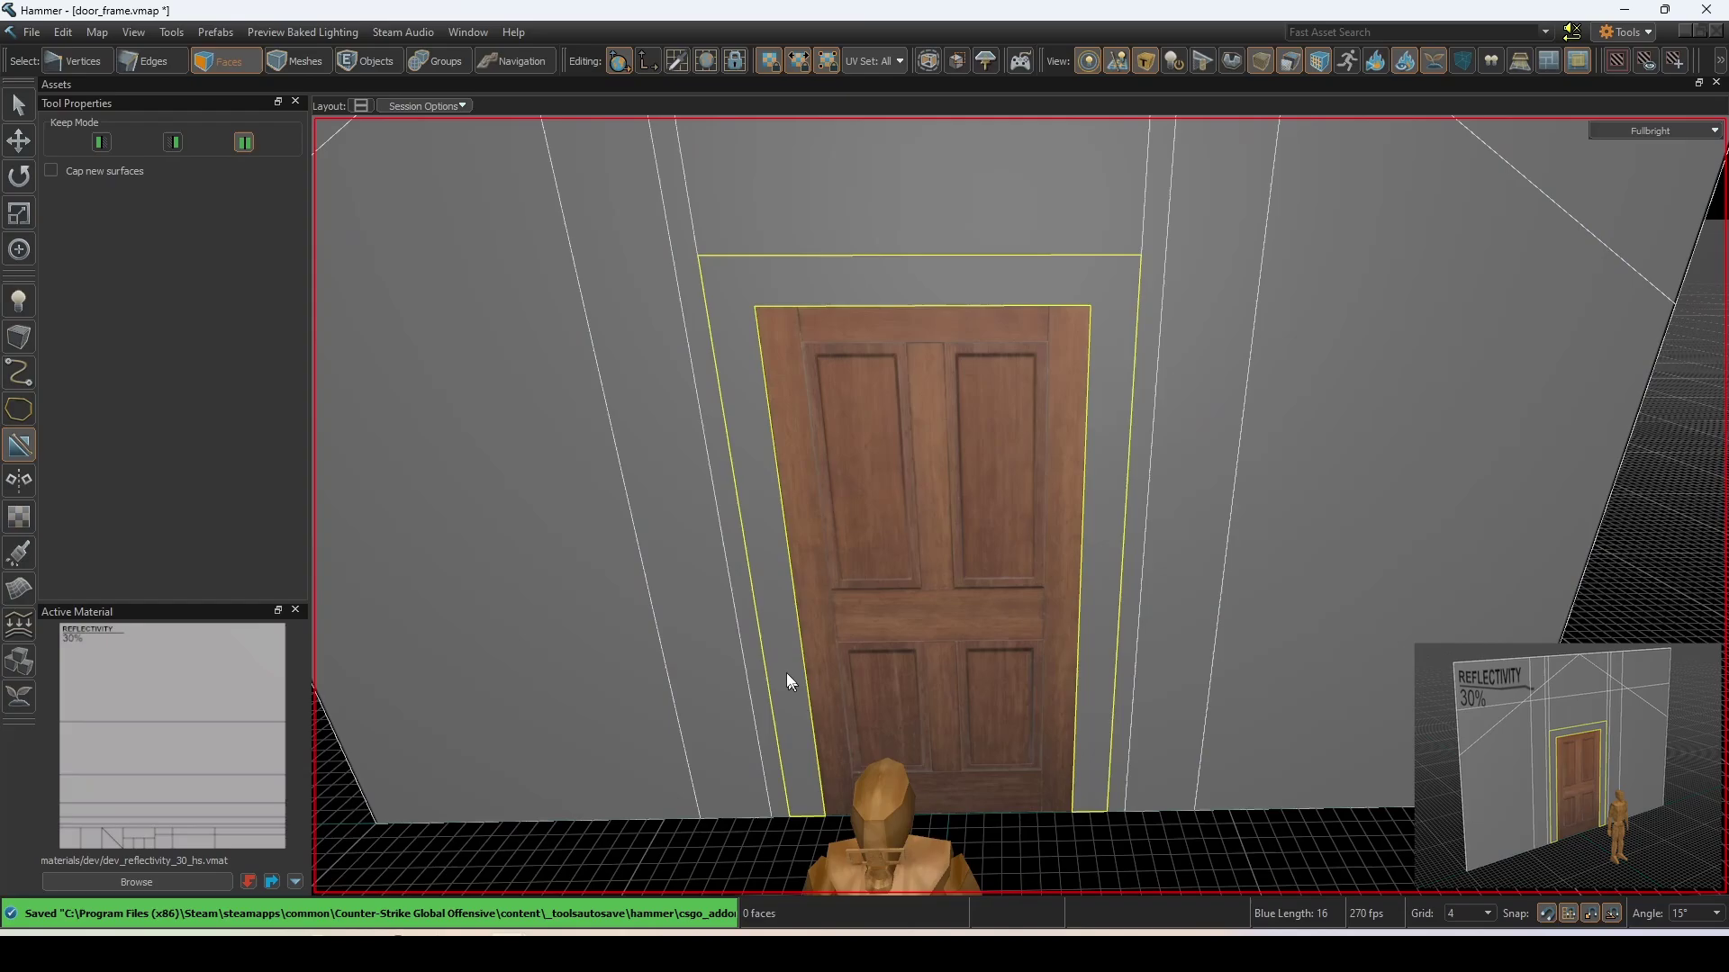
key(Return)
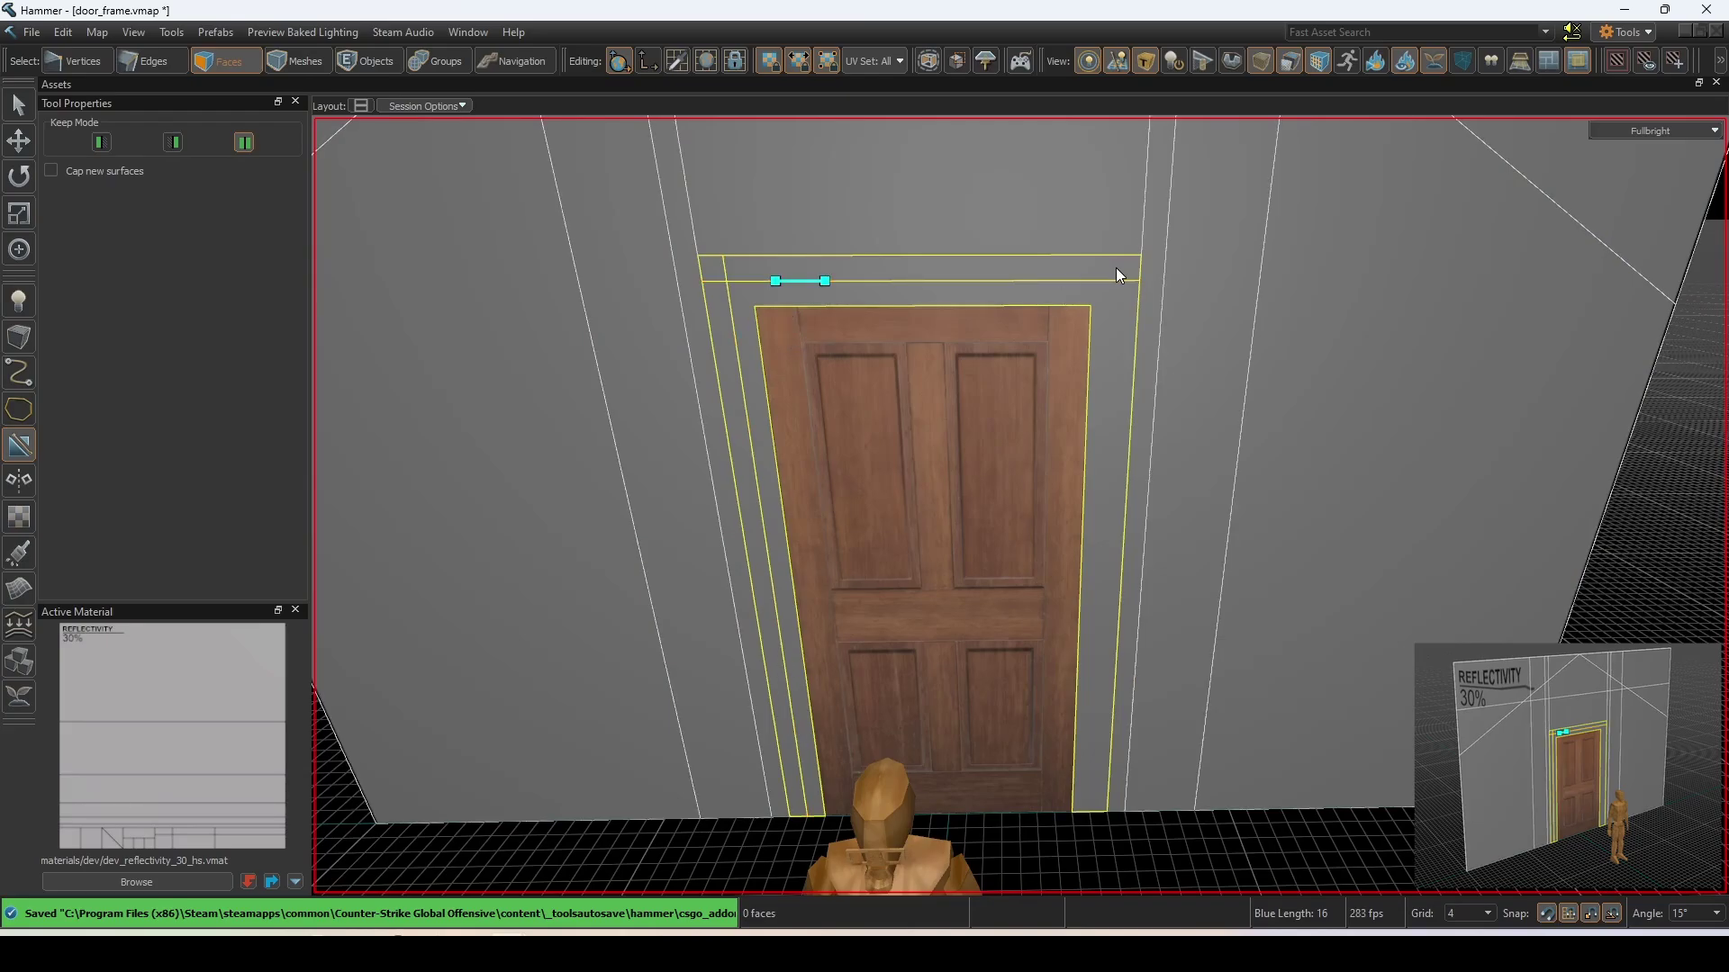
key(Escape)
- Extrude the clipped door frame faces into the wall and delete the surplus faces
right_drag(899, 286, 1024, 502)
key(bracketleft)
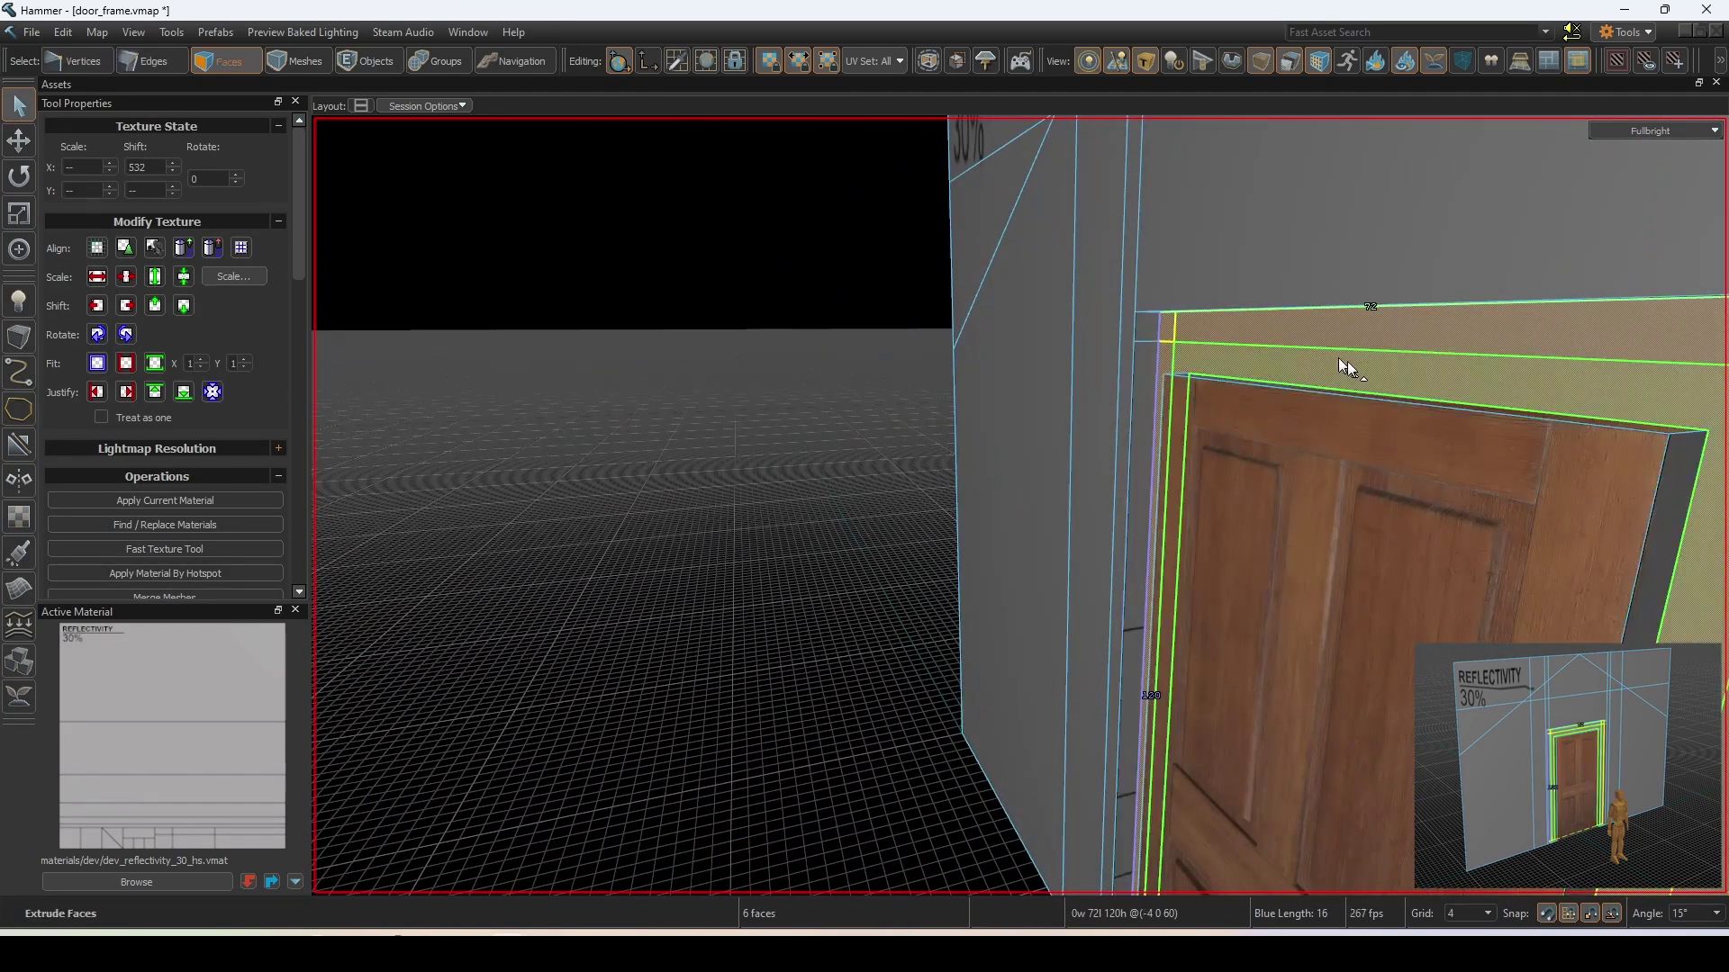
click(1015, 616)
right_drag(1347, 360, 1020, 505)
key(Delete)
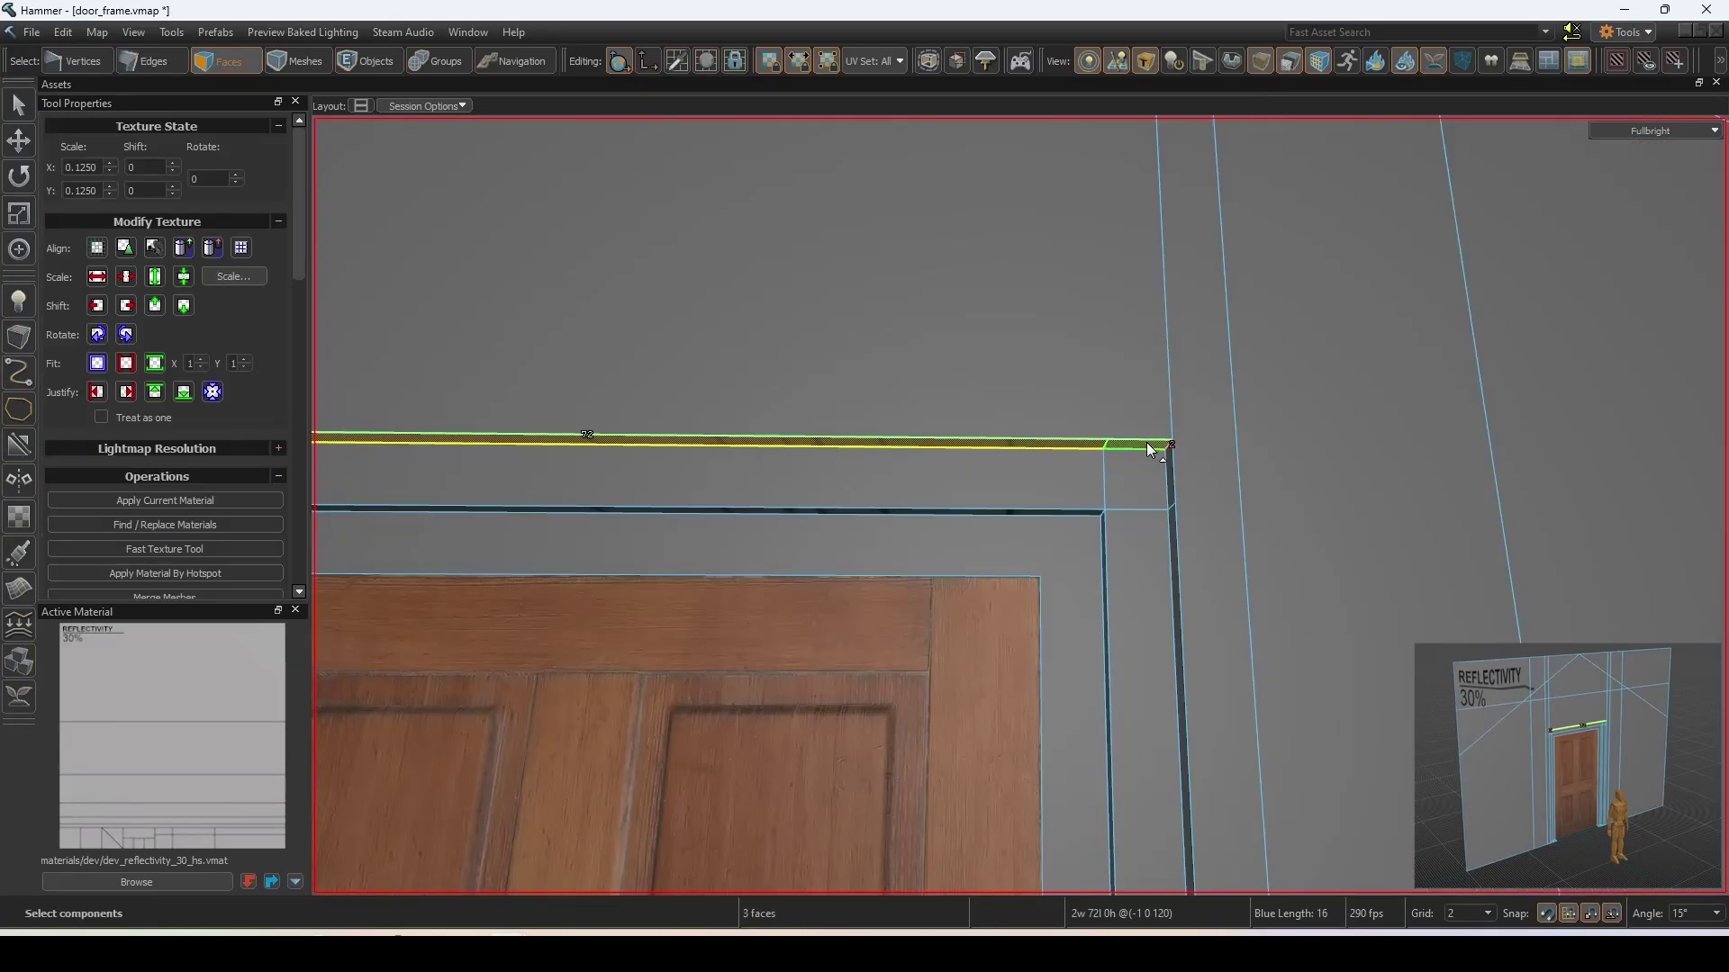
- Delete the wall face above the door and turn the edge over the frame into an arc with 32 steps
click(1091, 403)
key(Delete)
key(2)
click(1122, 440)
right_drag(1122, 439, 795, 363)
key(shift+a)
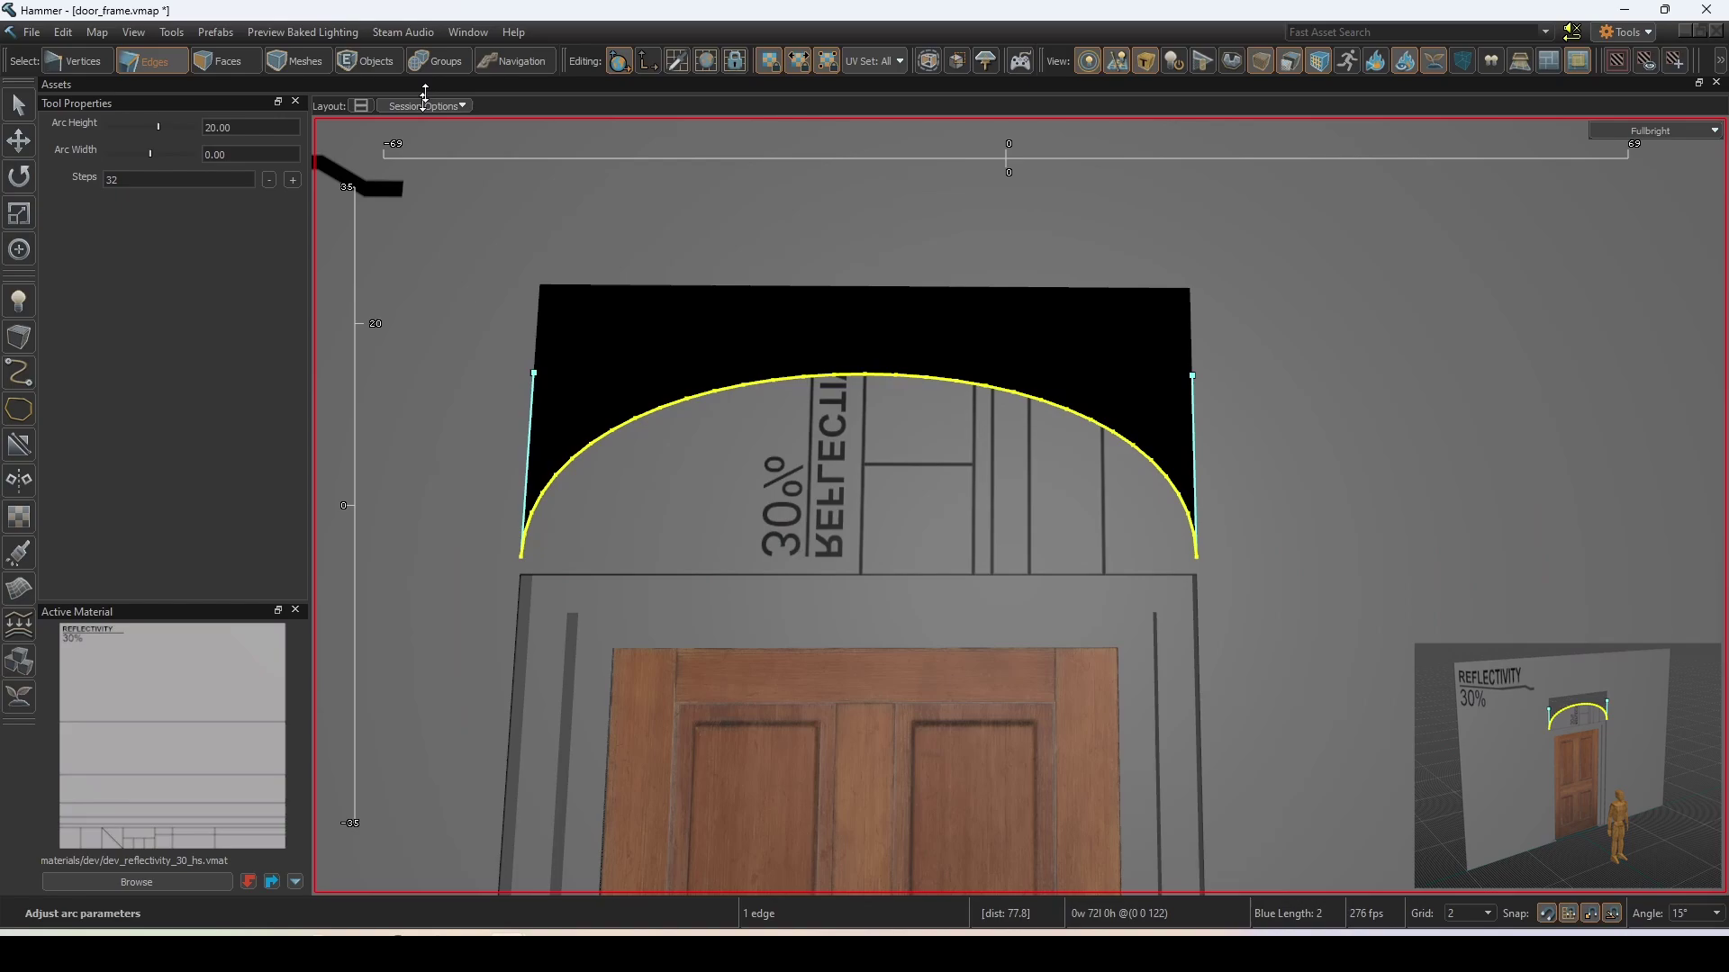
key(Return)
- Fill the opening around the arch with a face from its border edge loop
double_click(807, 306)
key(p)
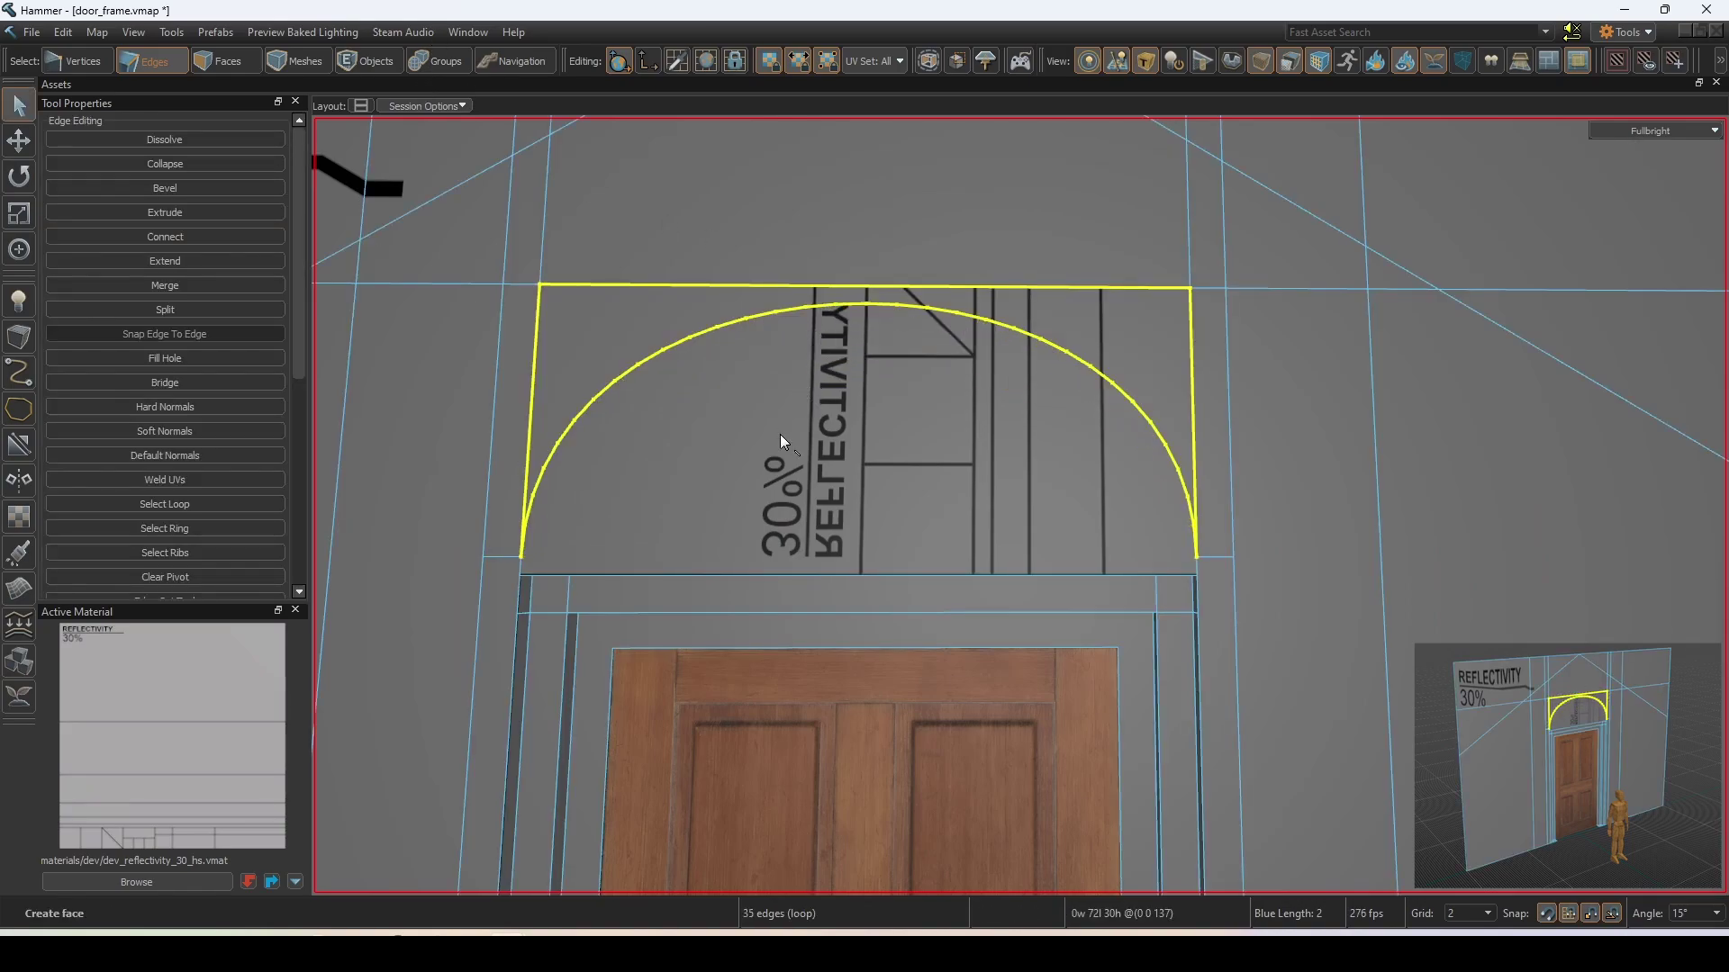
key(3)
click(796, 447)
right_drag(796, 447, 792, 450)
- Bevel the arch's curved edges into a band 2 units wide
scroll(441, 571, up, 3)
key(2)
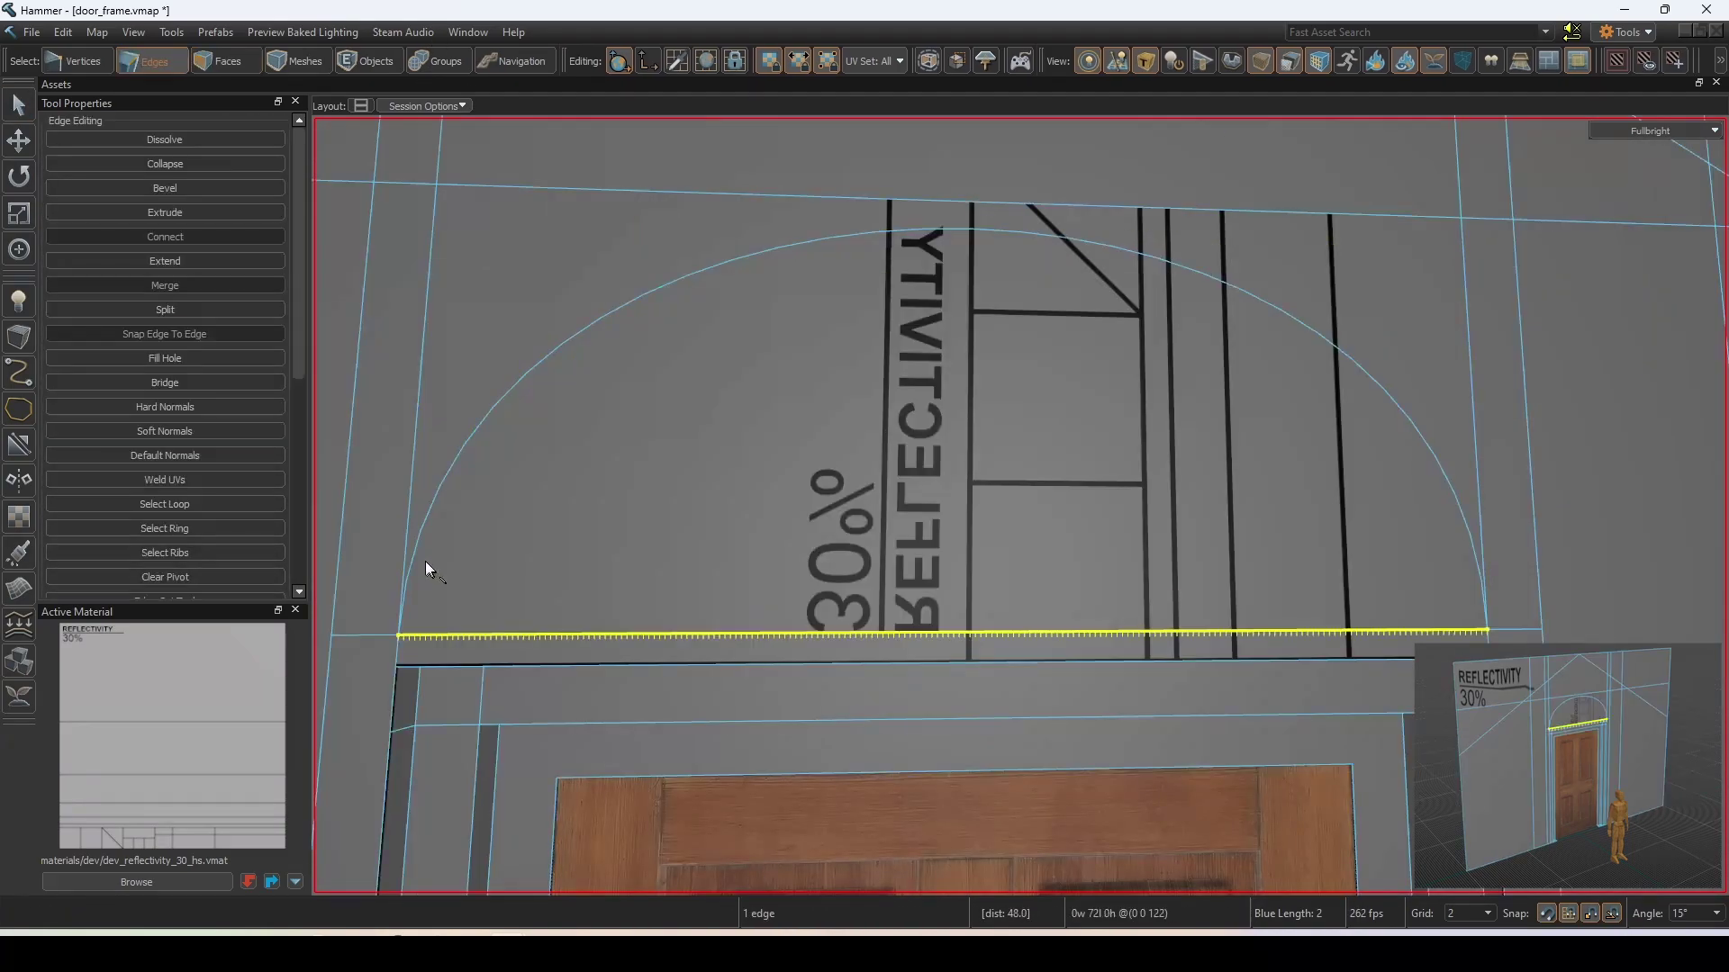
click(420, 555)
double_click(419, 555)
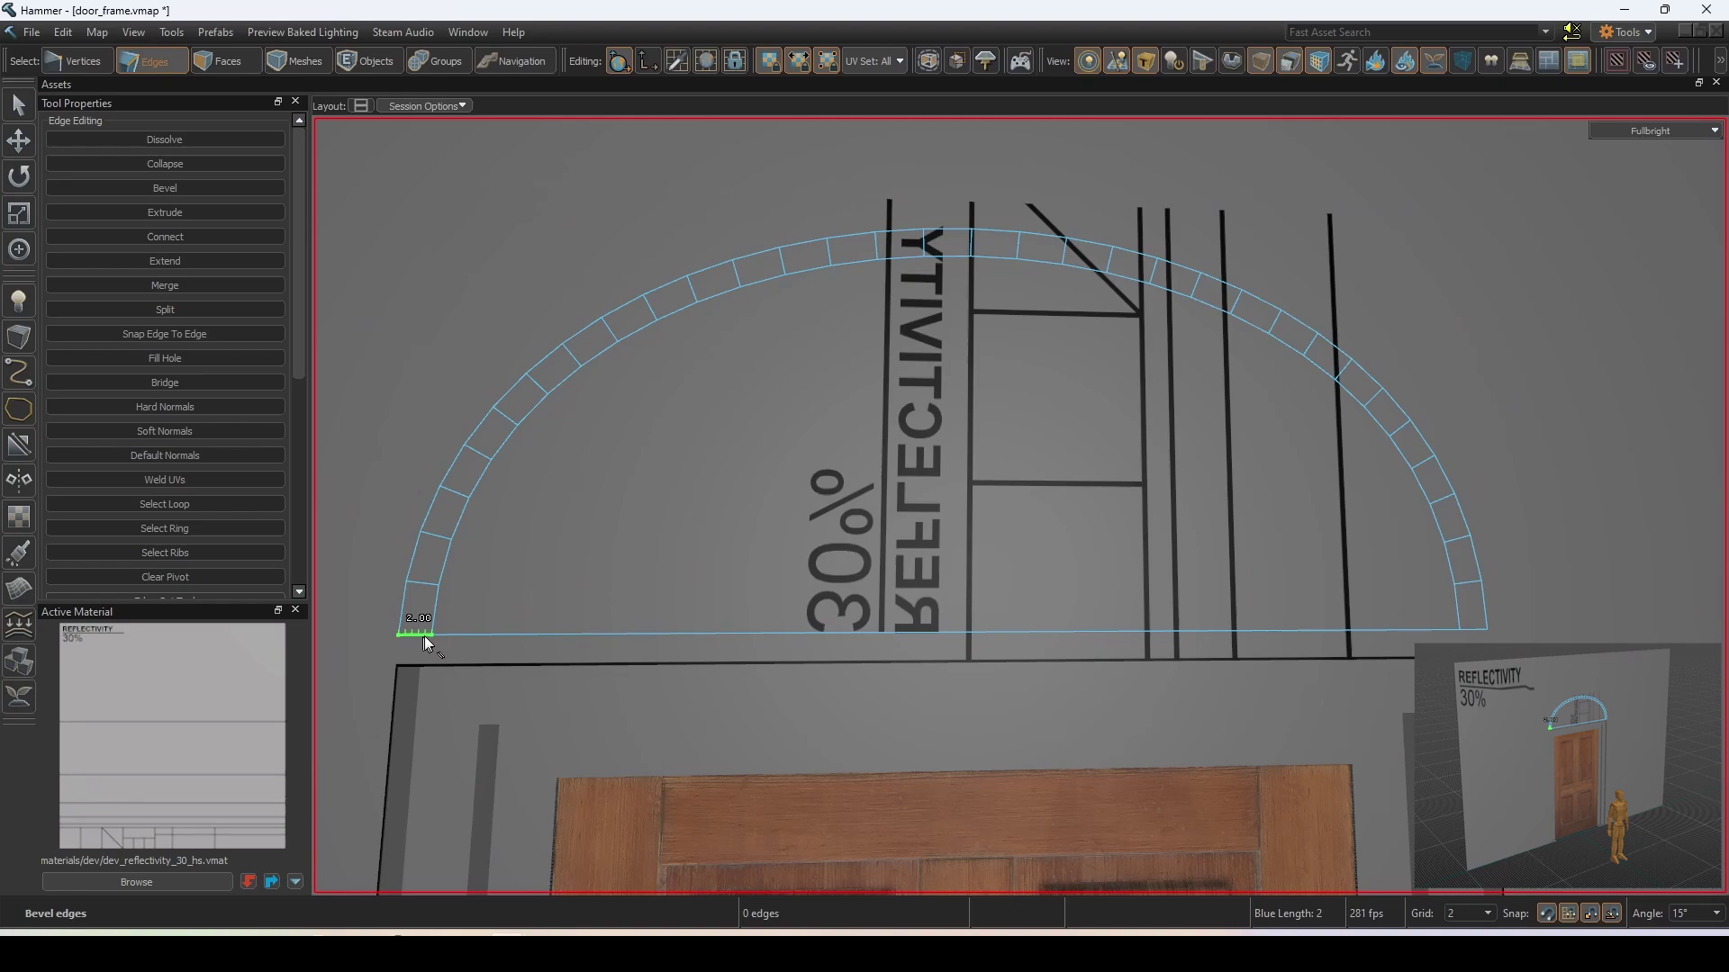
- Extrude the semicircular face inside the arch band 2 units into the wall
key(3)
right_drag(424, 636, 564, 540)
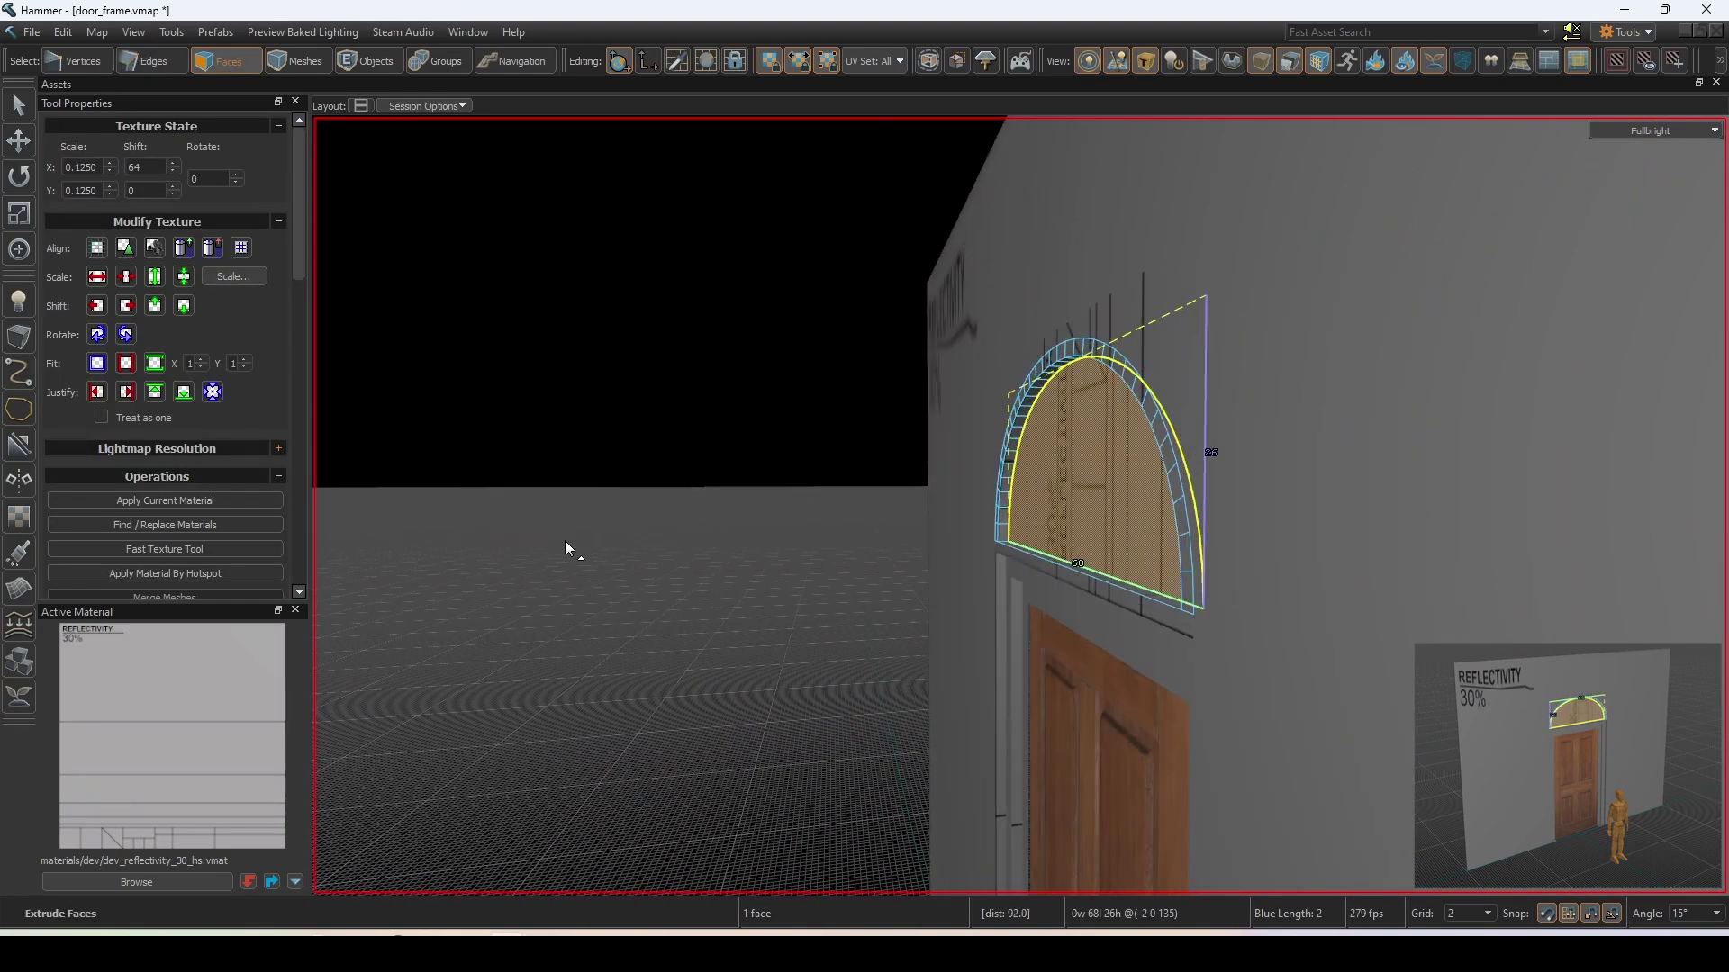
scroll(1020, 505, up, 2)
scroll(1020, 505, up, 2)
- Bevel the curved edges of the recessed arch face into a second ring and extrude the face inside it another 2 units inward
key(2)
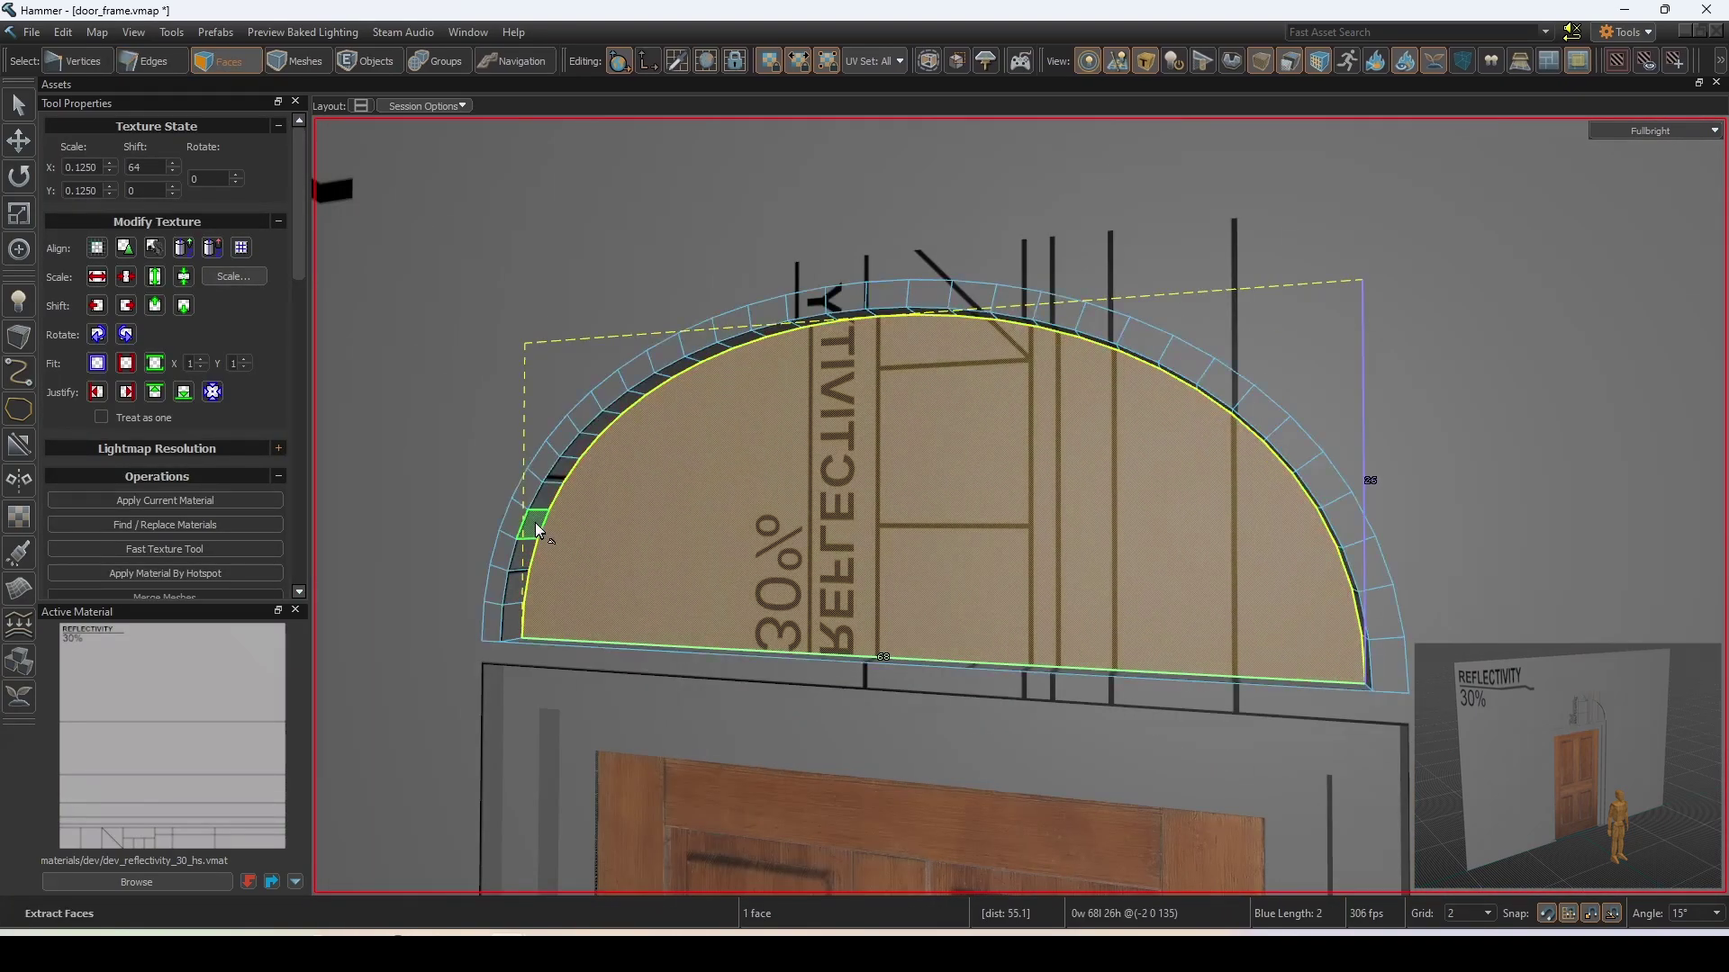
double_click(544, 522)
ctrl+click(609, 641)
right_drag(608, 644, 641, 608)
key(alt+e)
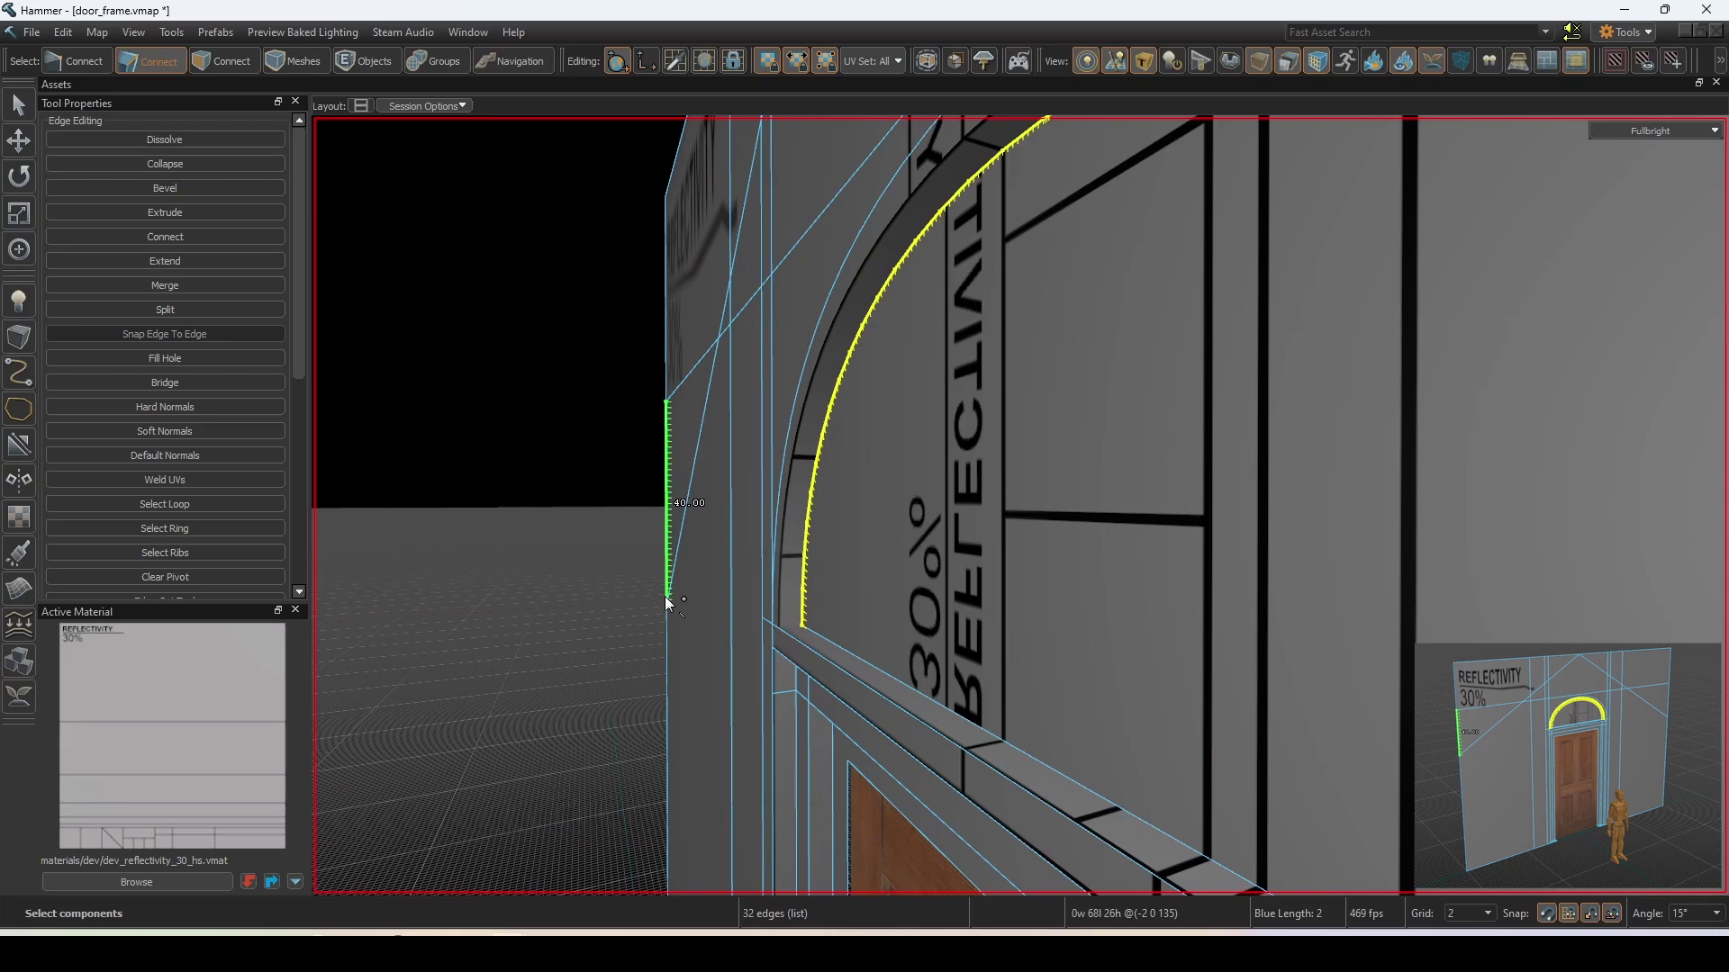
key(3)
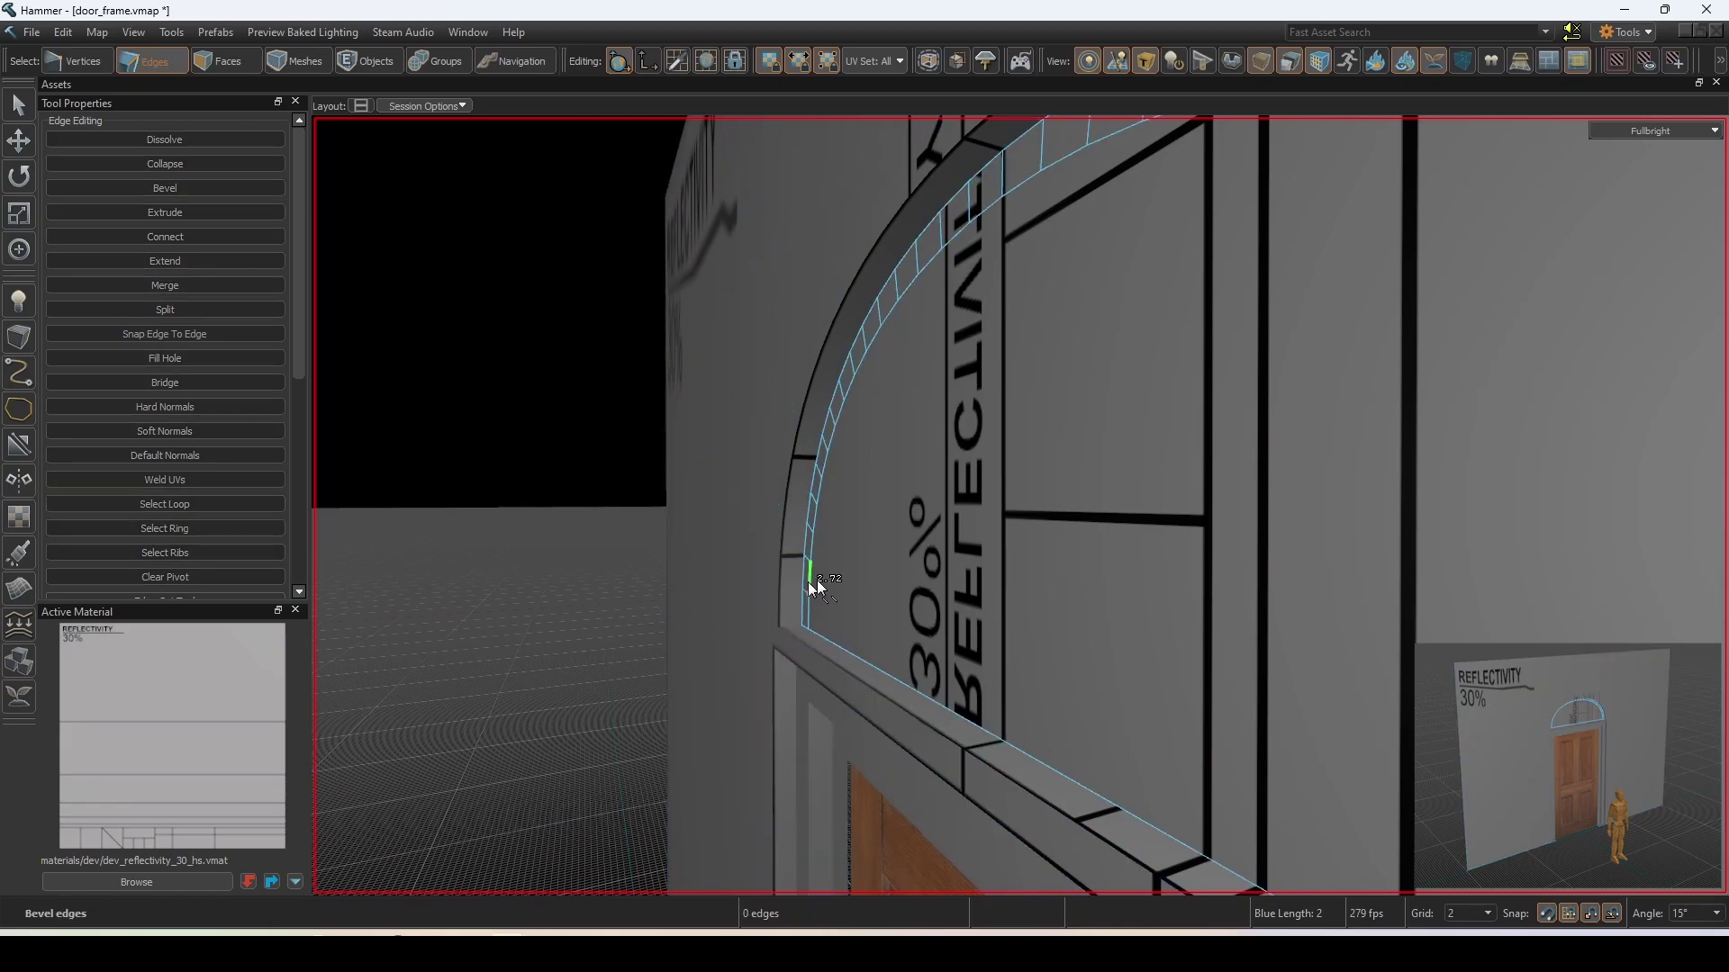
click(929, 584)
- Inset the arch's innermost face by -2.0 and extrude the resulting face deeper into the wall
key(b)
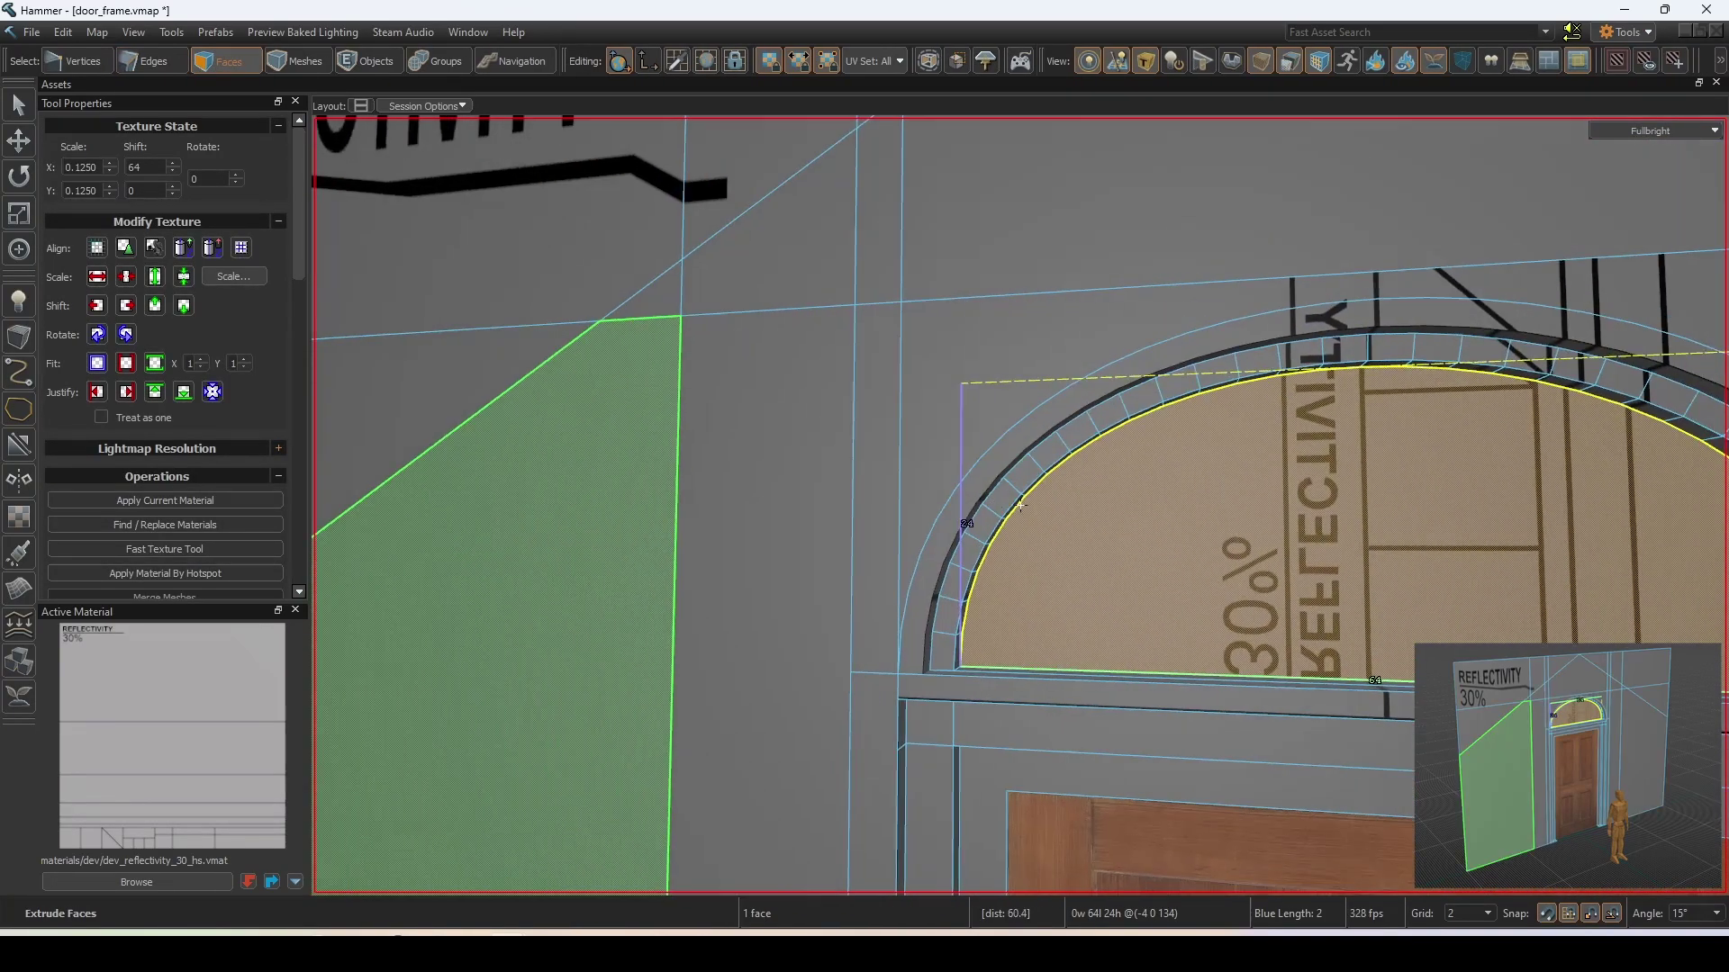
text(-2.0)
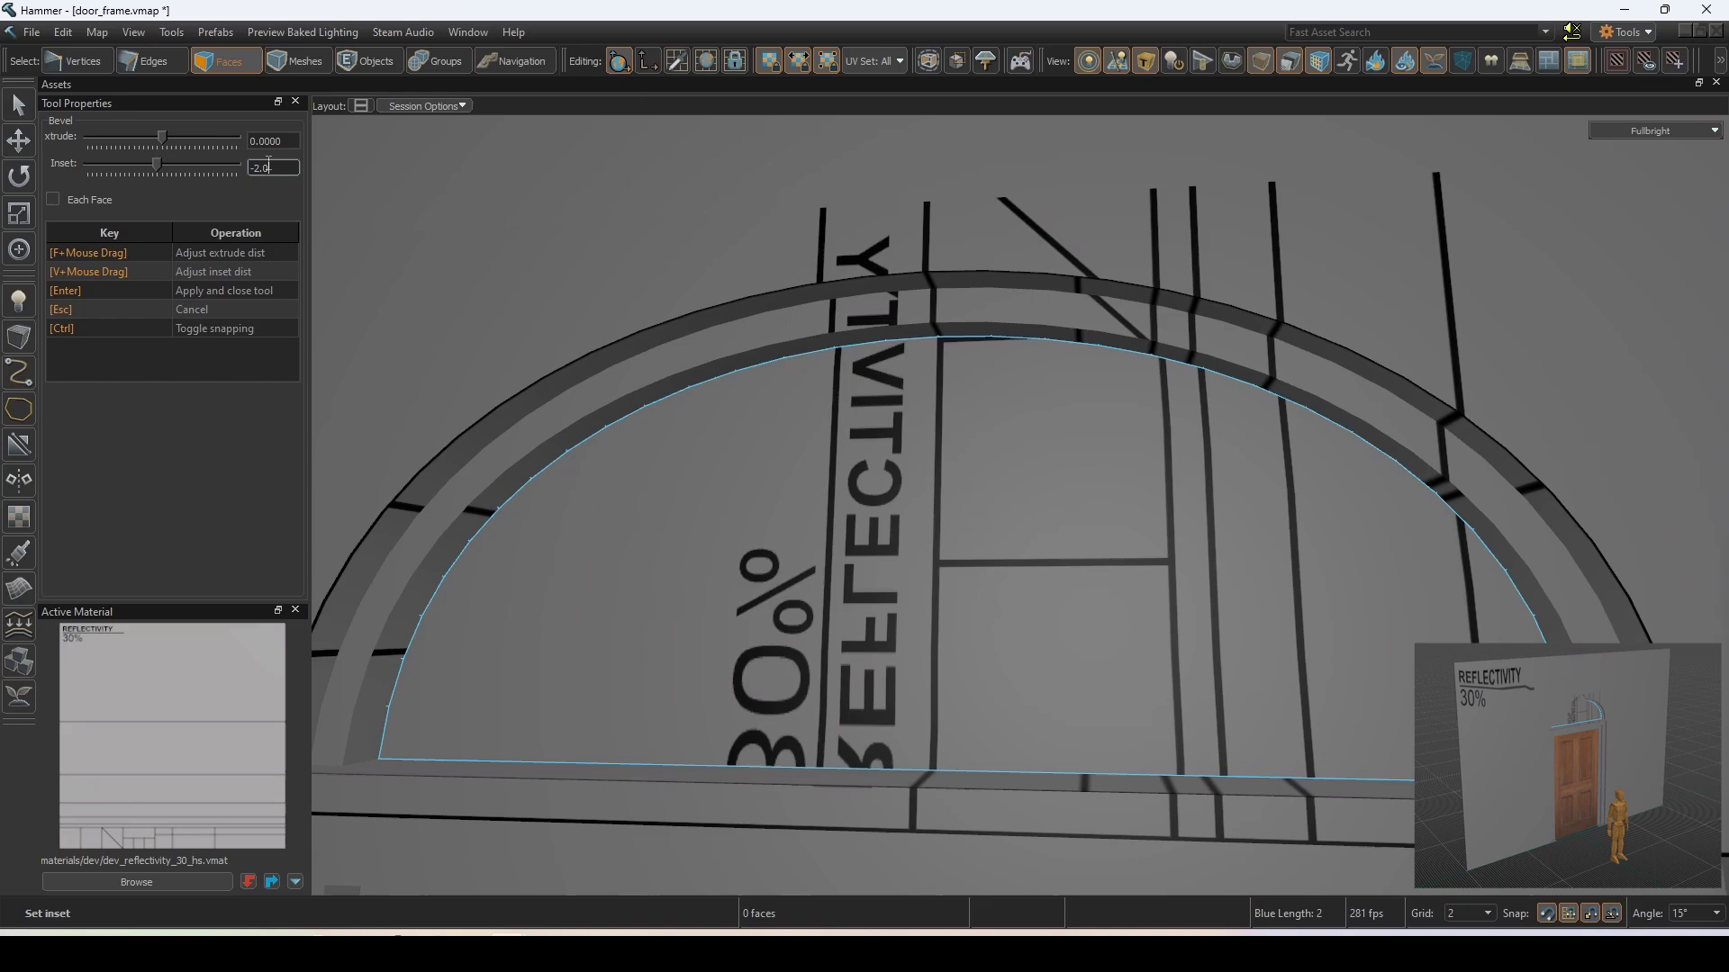
key(Return)
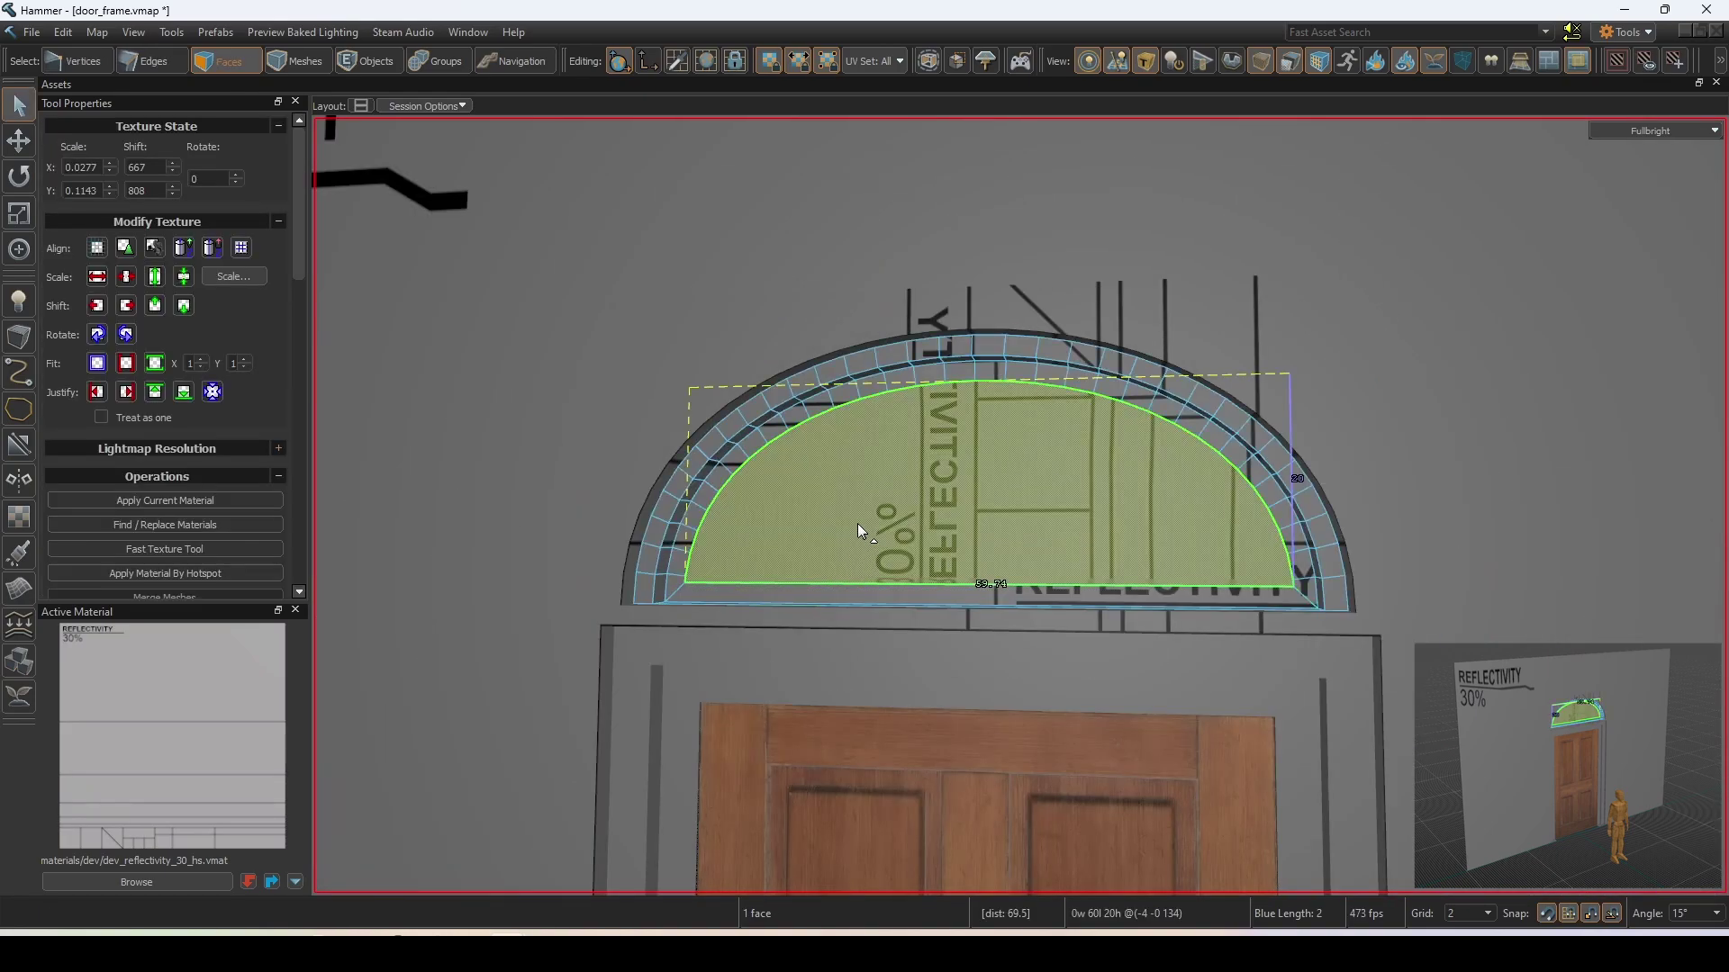
right_drag(857, 522, 863, 520)
key(alt+e)
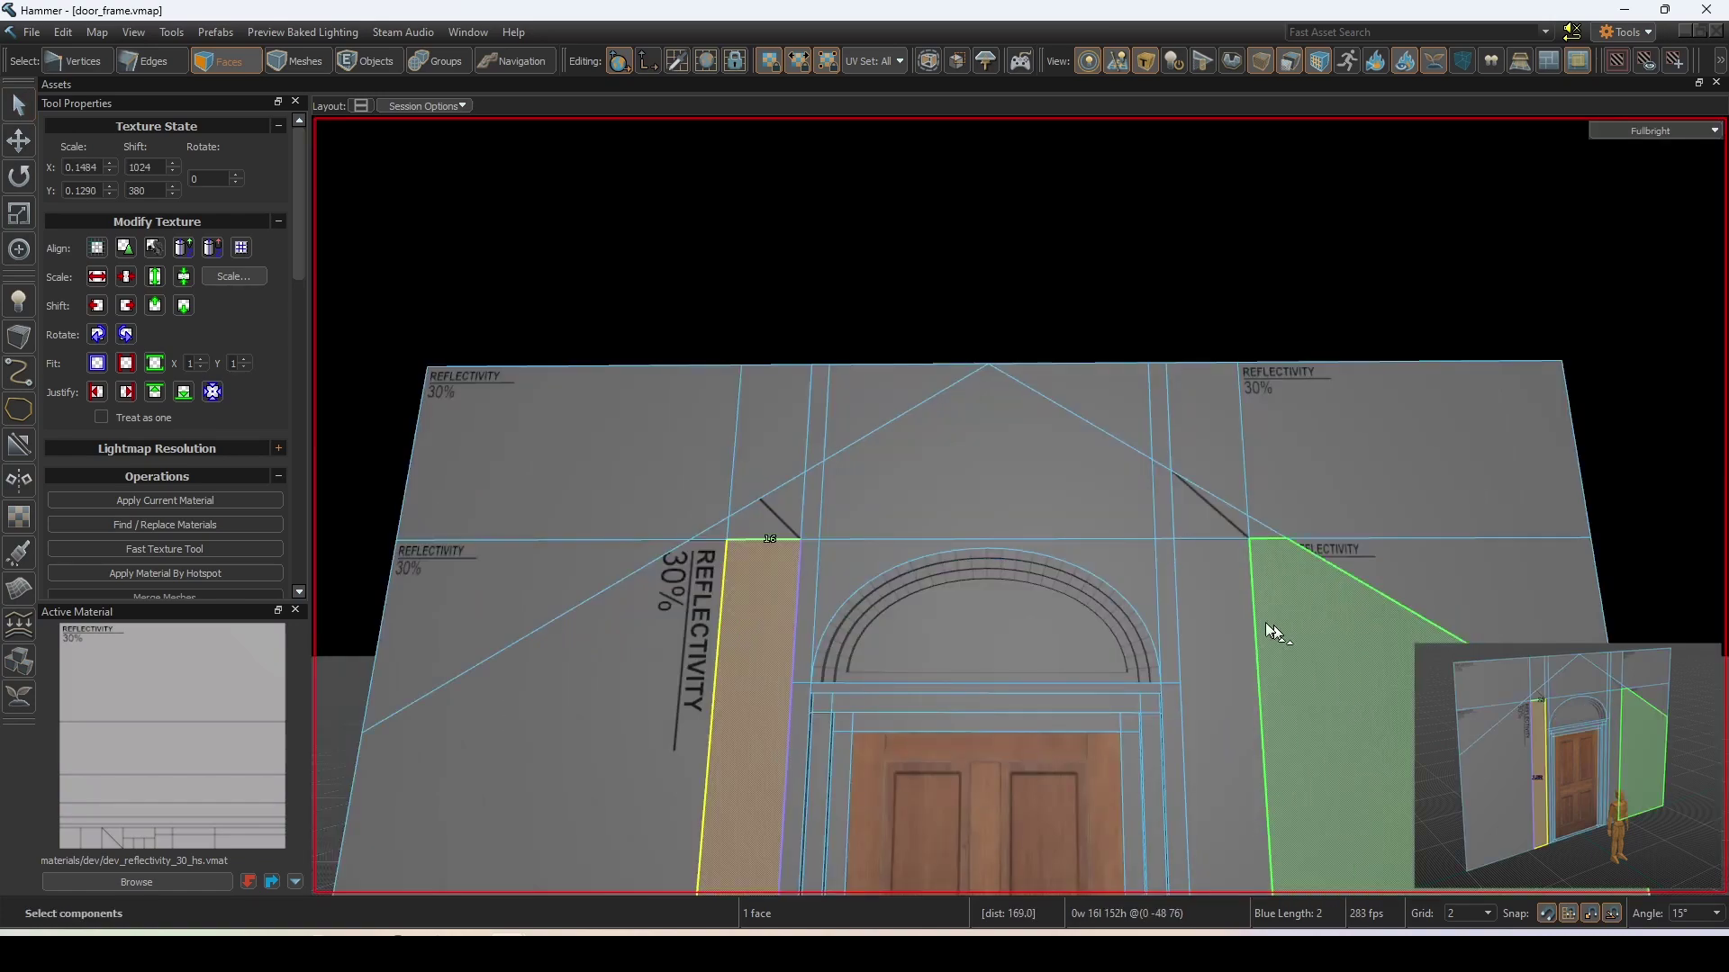
- Extrude the two tall wall faces flanking the door outward as pilasters
ctrl+click(1230, 614)
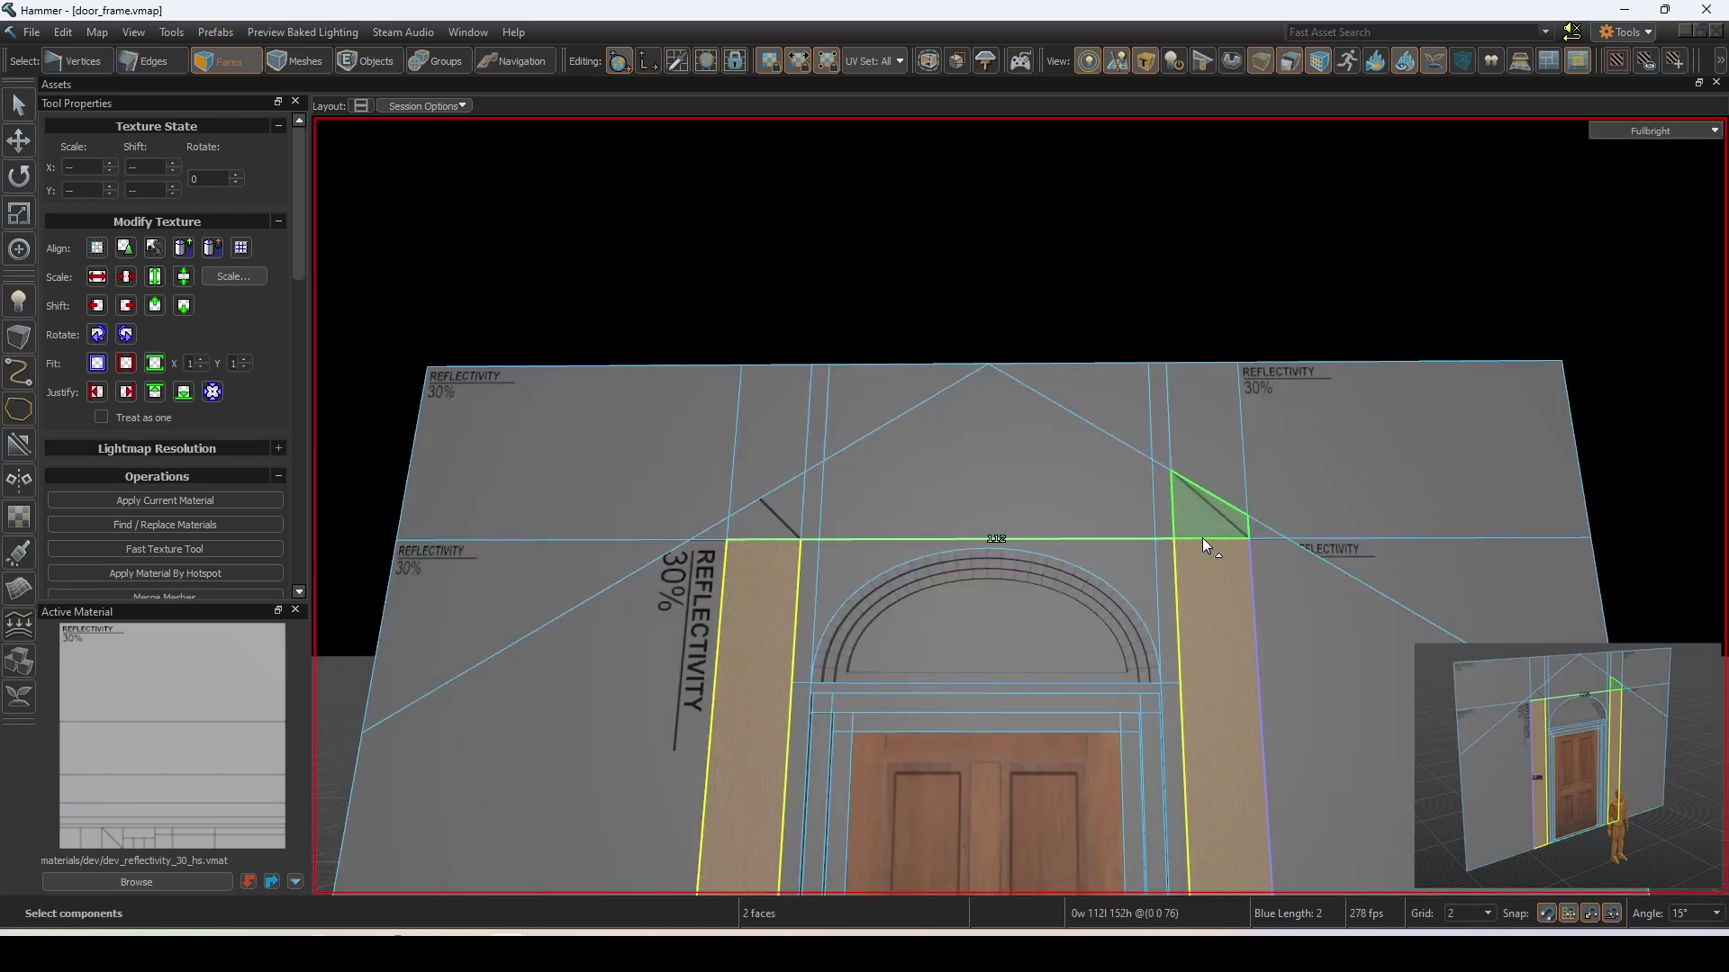
right_drag(1202, 538, 1202, 538)
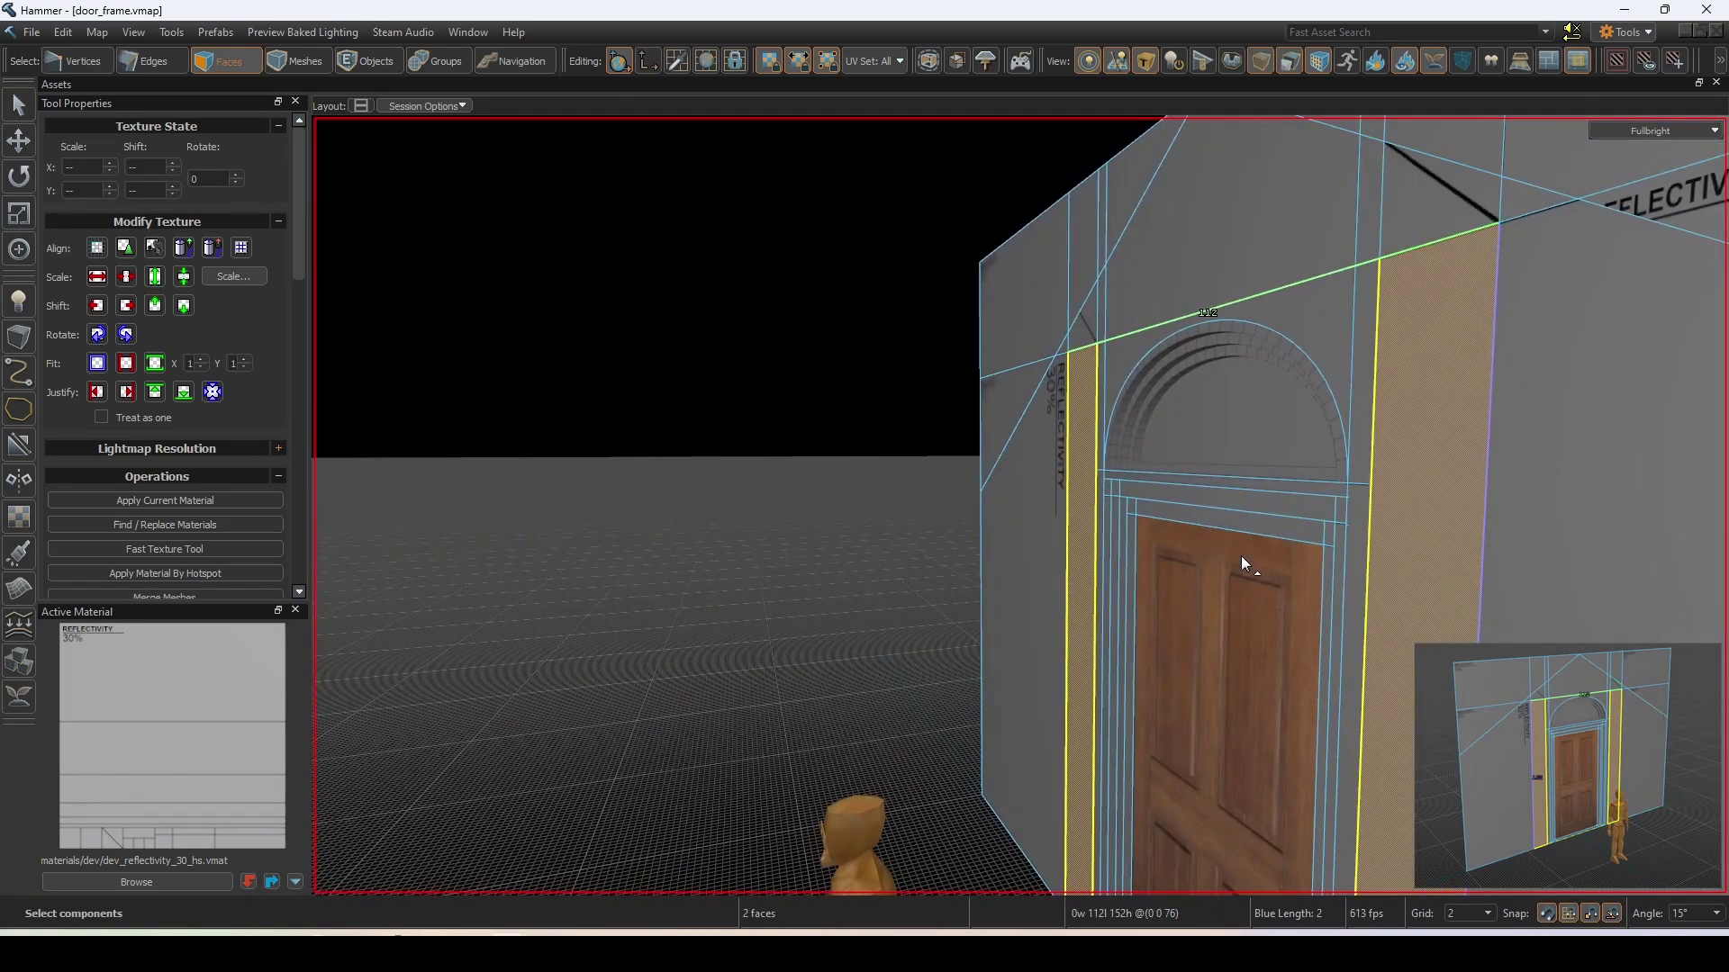
key(Up)
key(Up)
key(Up)
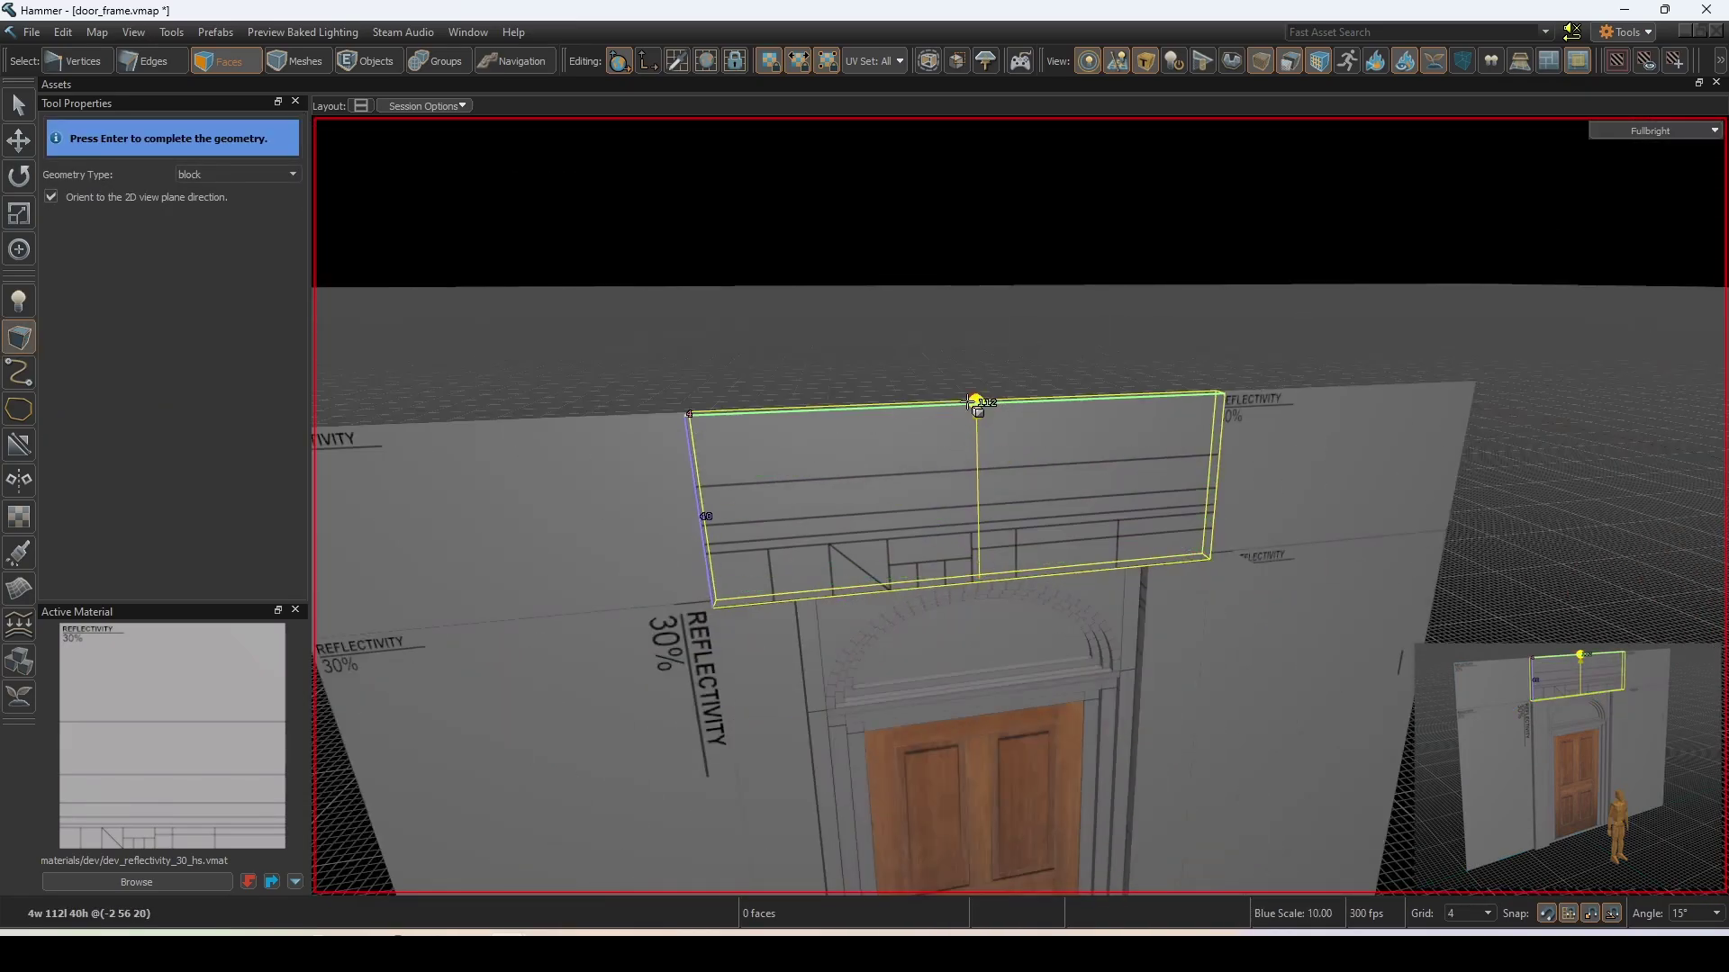
- Create a block 4 wide, 128 long and 40 high in front of the gable, directly above the arch
right_drag(975, 402, 861, 532)
key(F3)
scroll(875, 364, up, 5)
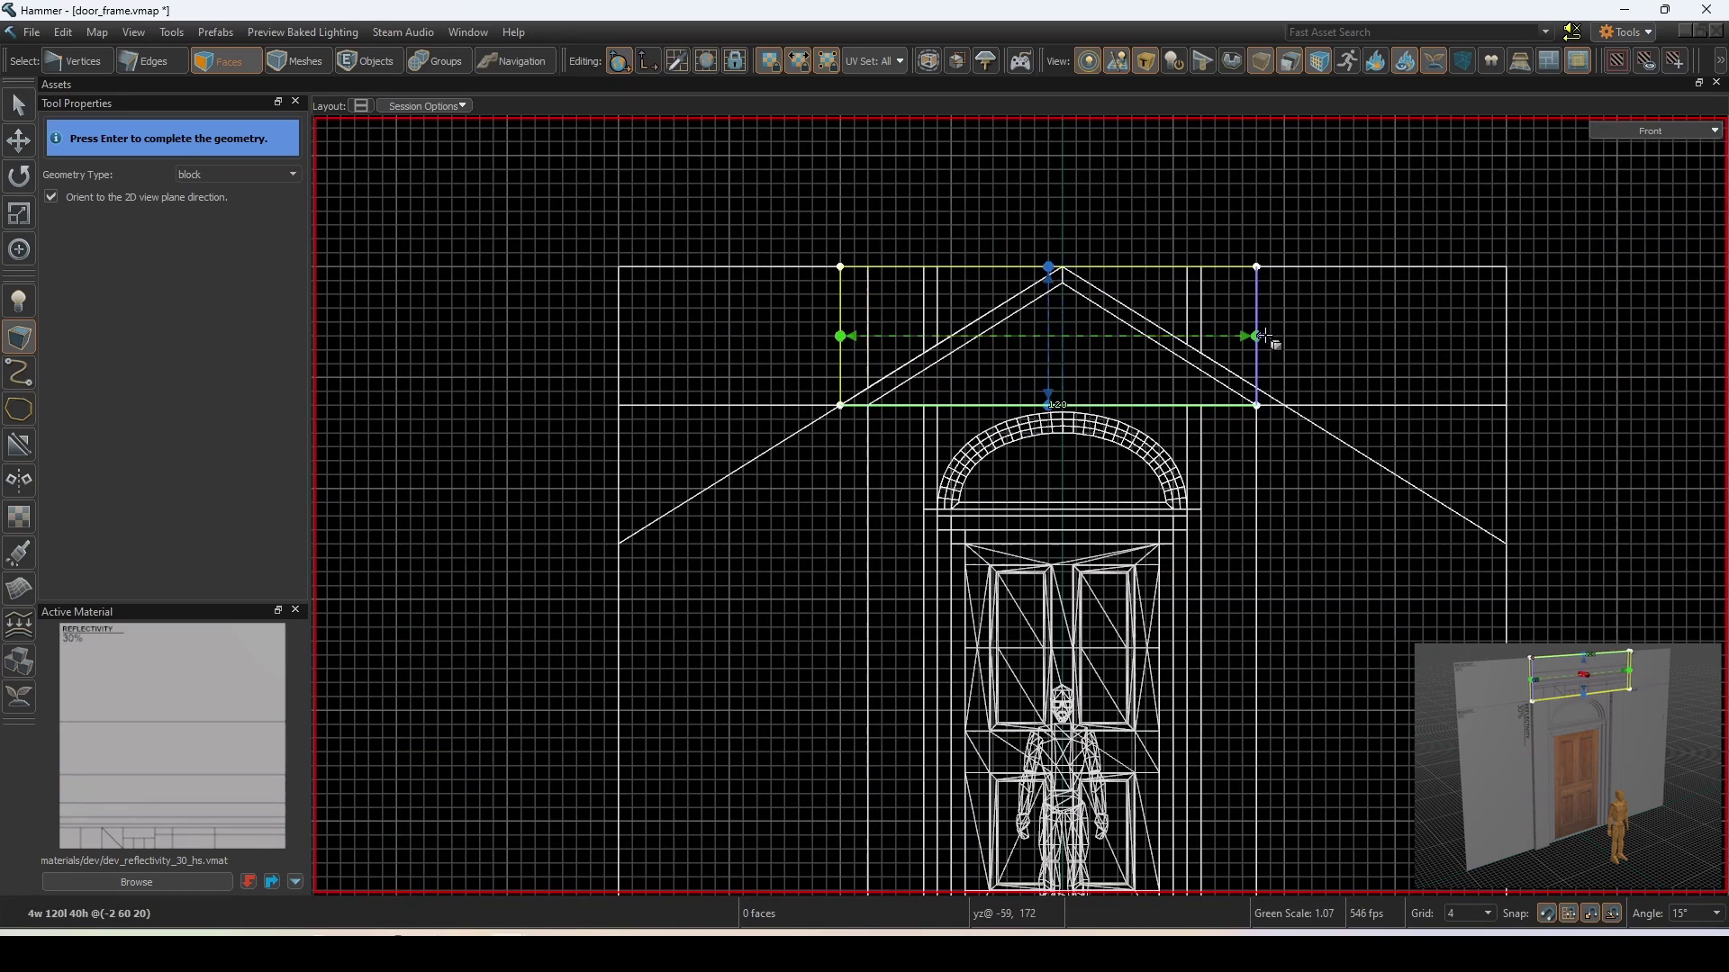
key(F1)
right_drag(1286, 338, 1228, 414)
key(Return)
- Reduce the block's upper side to a single edge and move it to the centre above the door, forming a triangular pediment
key(2)
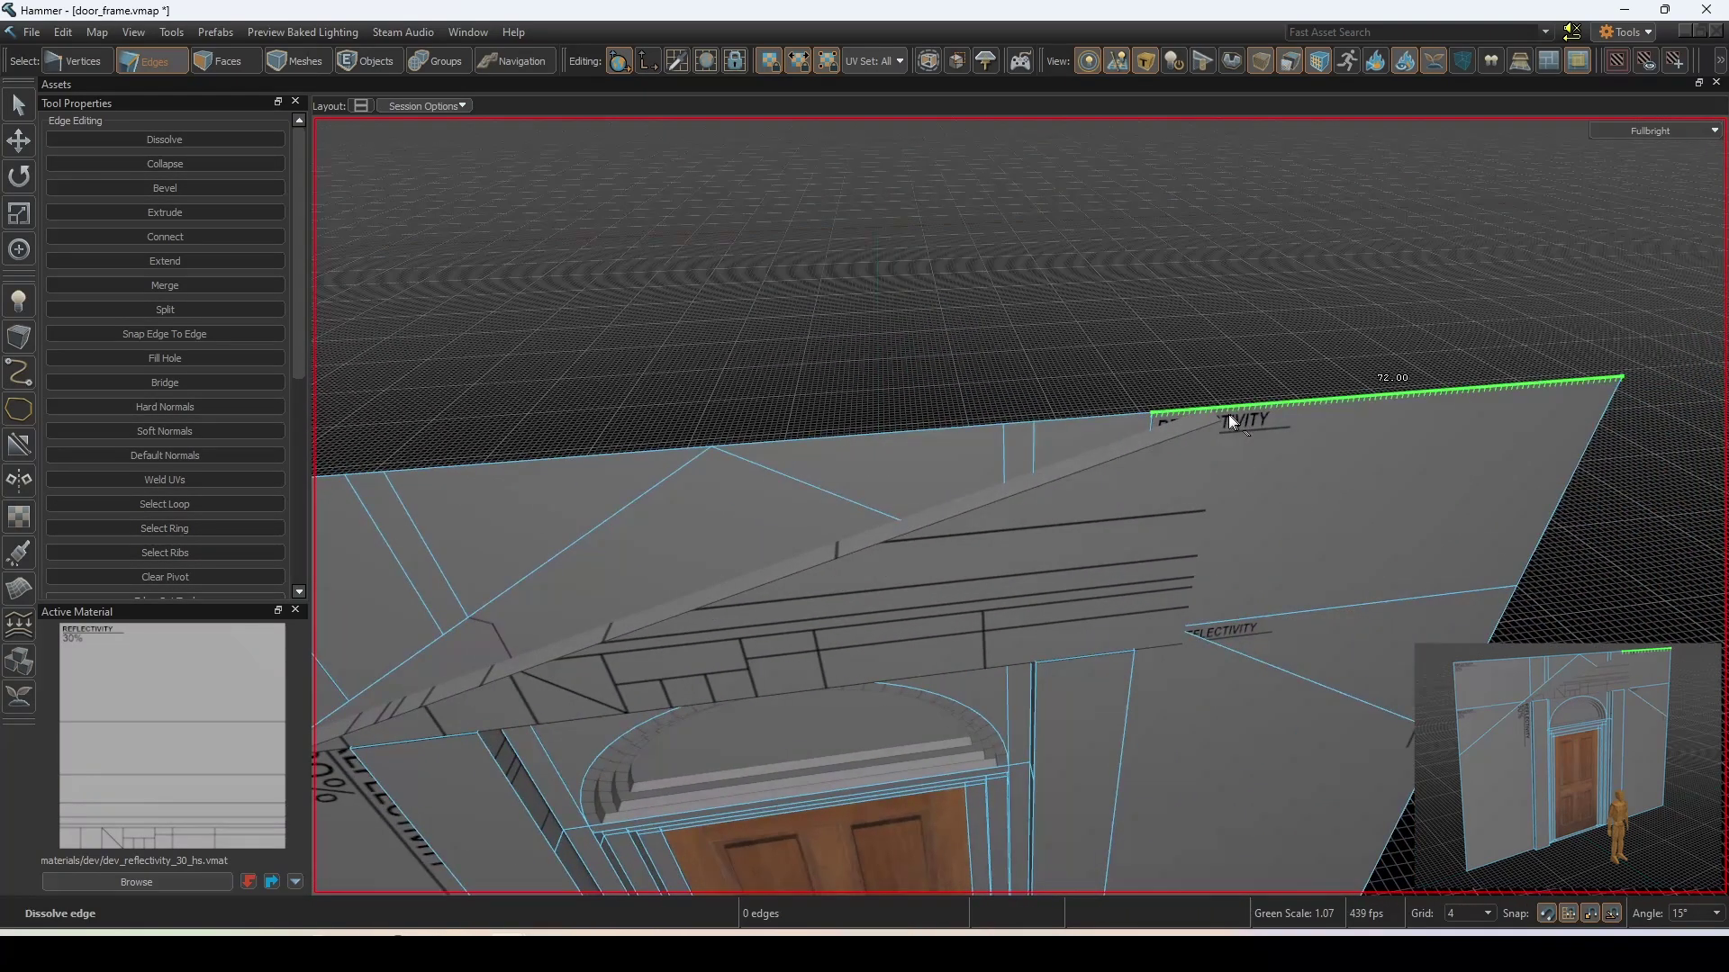
click(1219, 417)
key(F2)
scroll(999, 564, down, 3)
key(w)
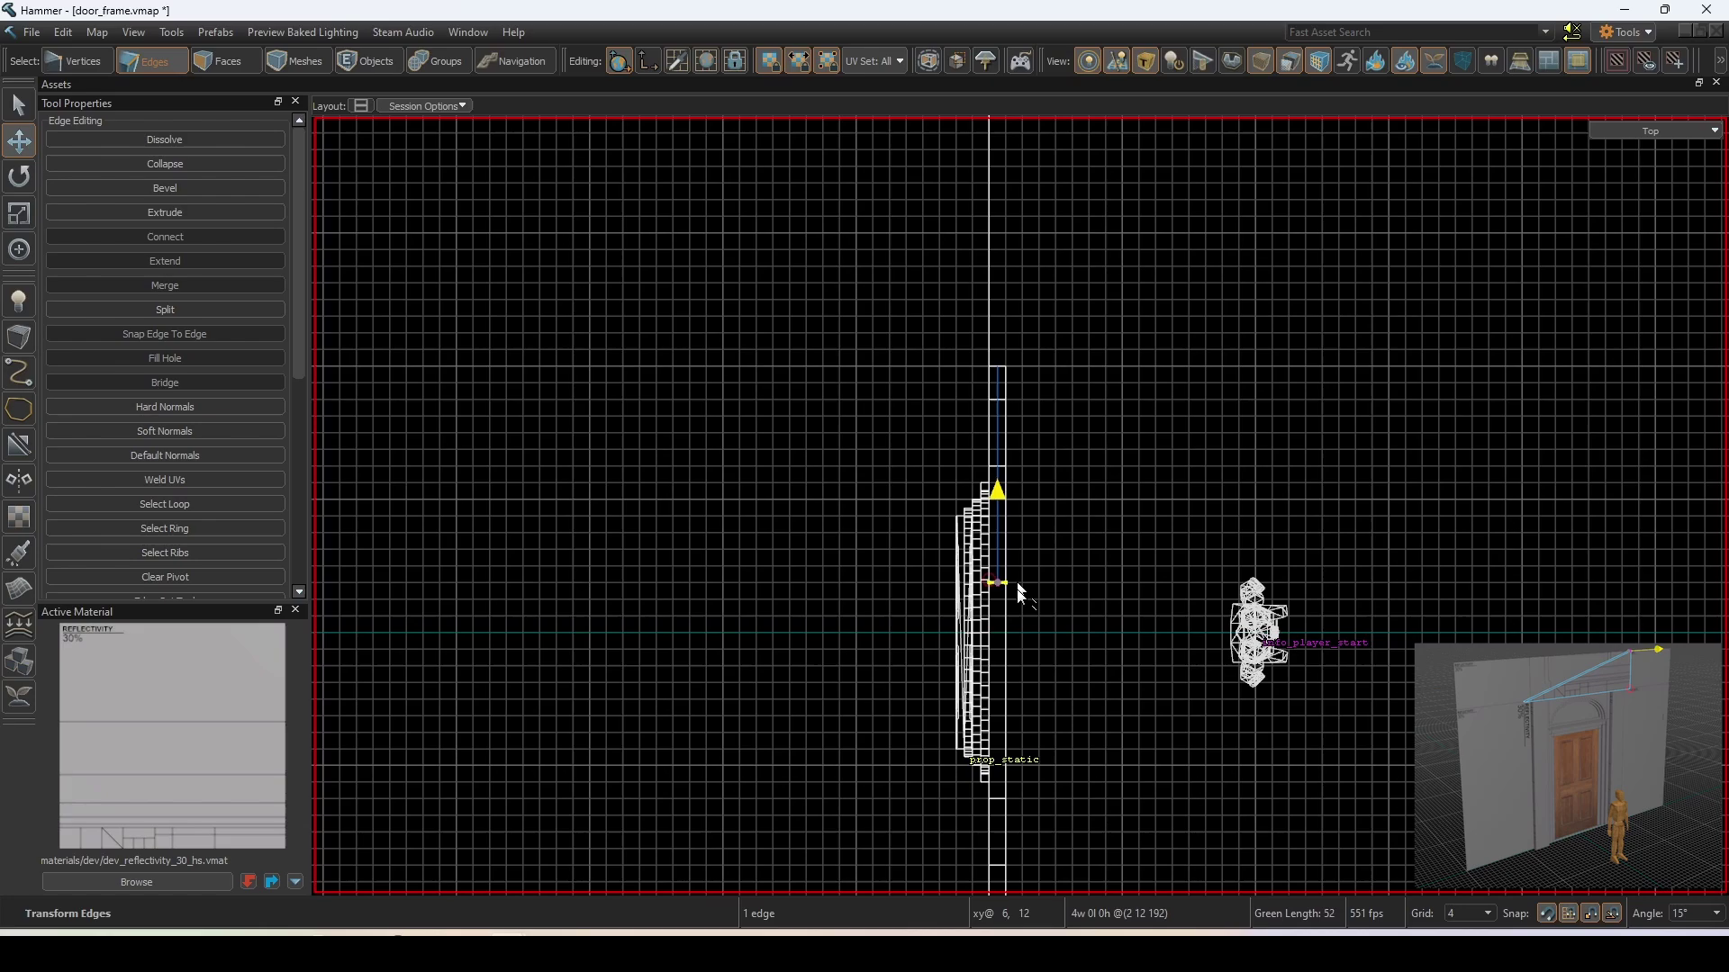
- Delete the unneeded faces of the pediment block, keeping its two sloping roof faces
key(F1)
right_drag(1029, 613, 1020, 505)
scroll(998, 603, down, 3)
key(3)
right_drag(998, 603, 1020, 505)
key(Delete)
- Scale the pediment's two sloping roof faces inward to about 113 long and 35 high, with the pivot placed at the base's middle
click(1020, 505)
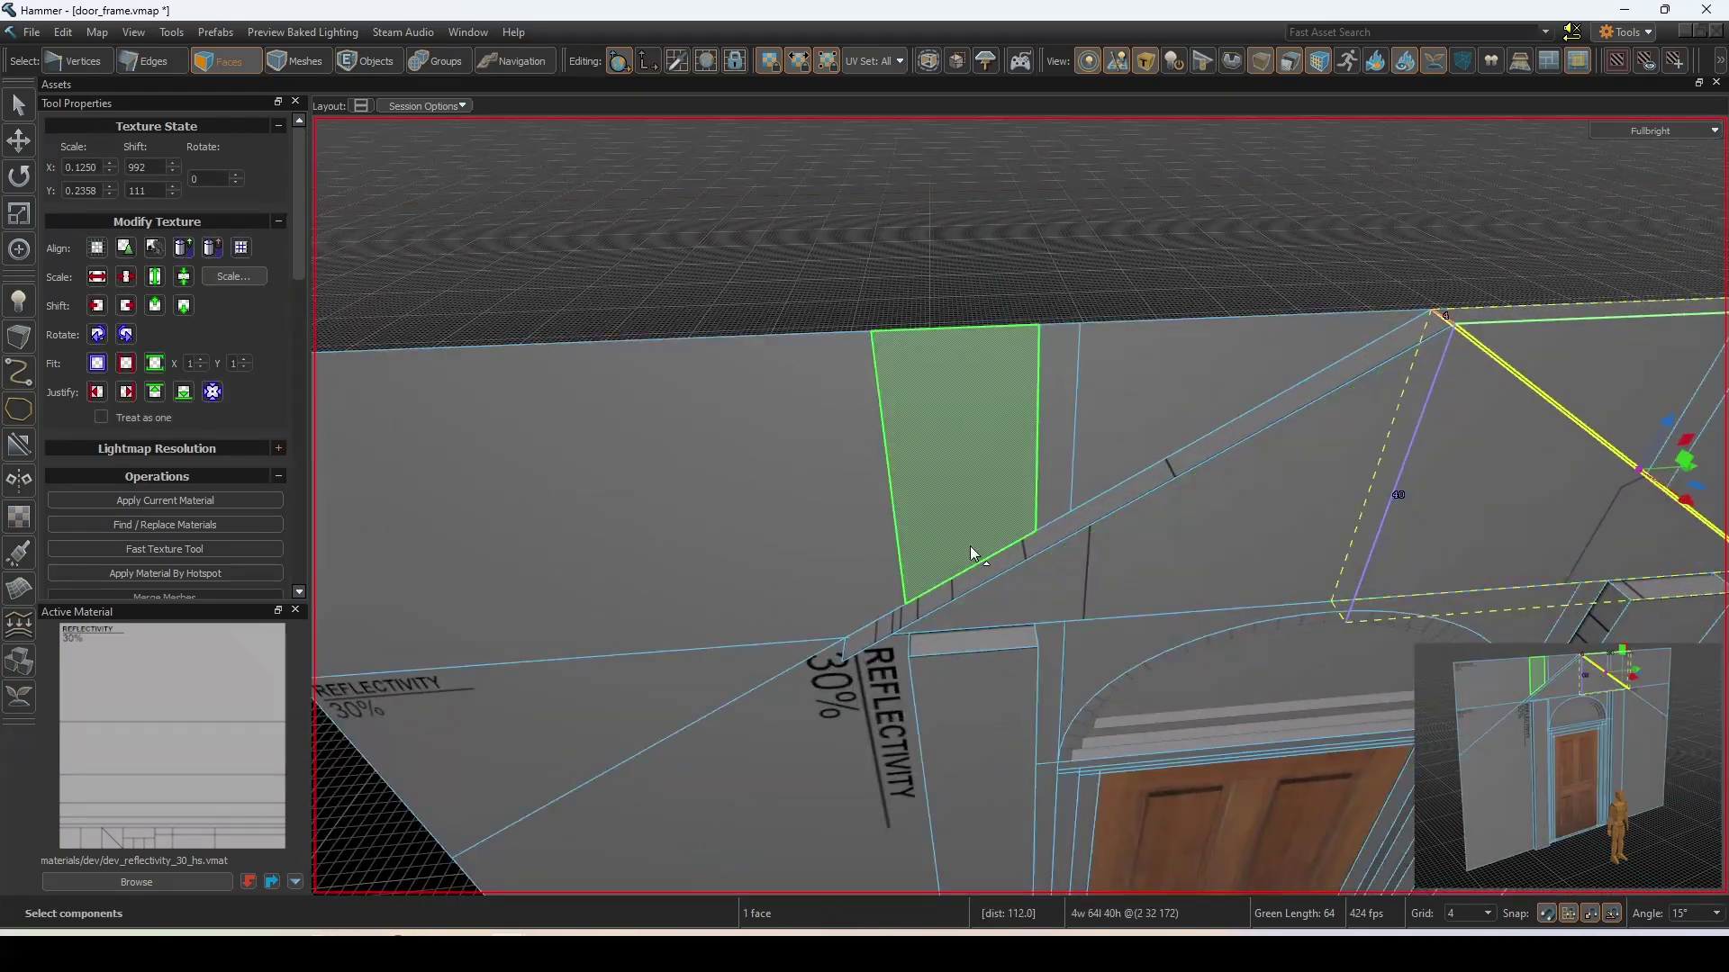
scroll(1020, 505, up, 3)
scroll(1020, 505, down, 4)
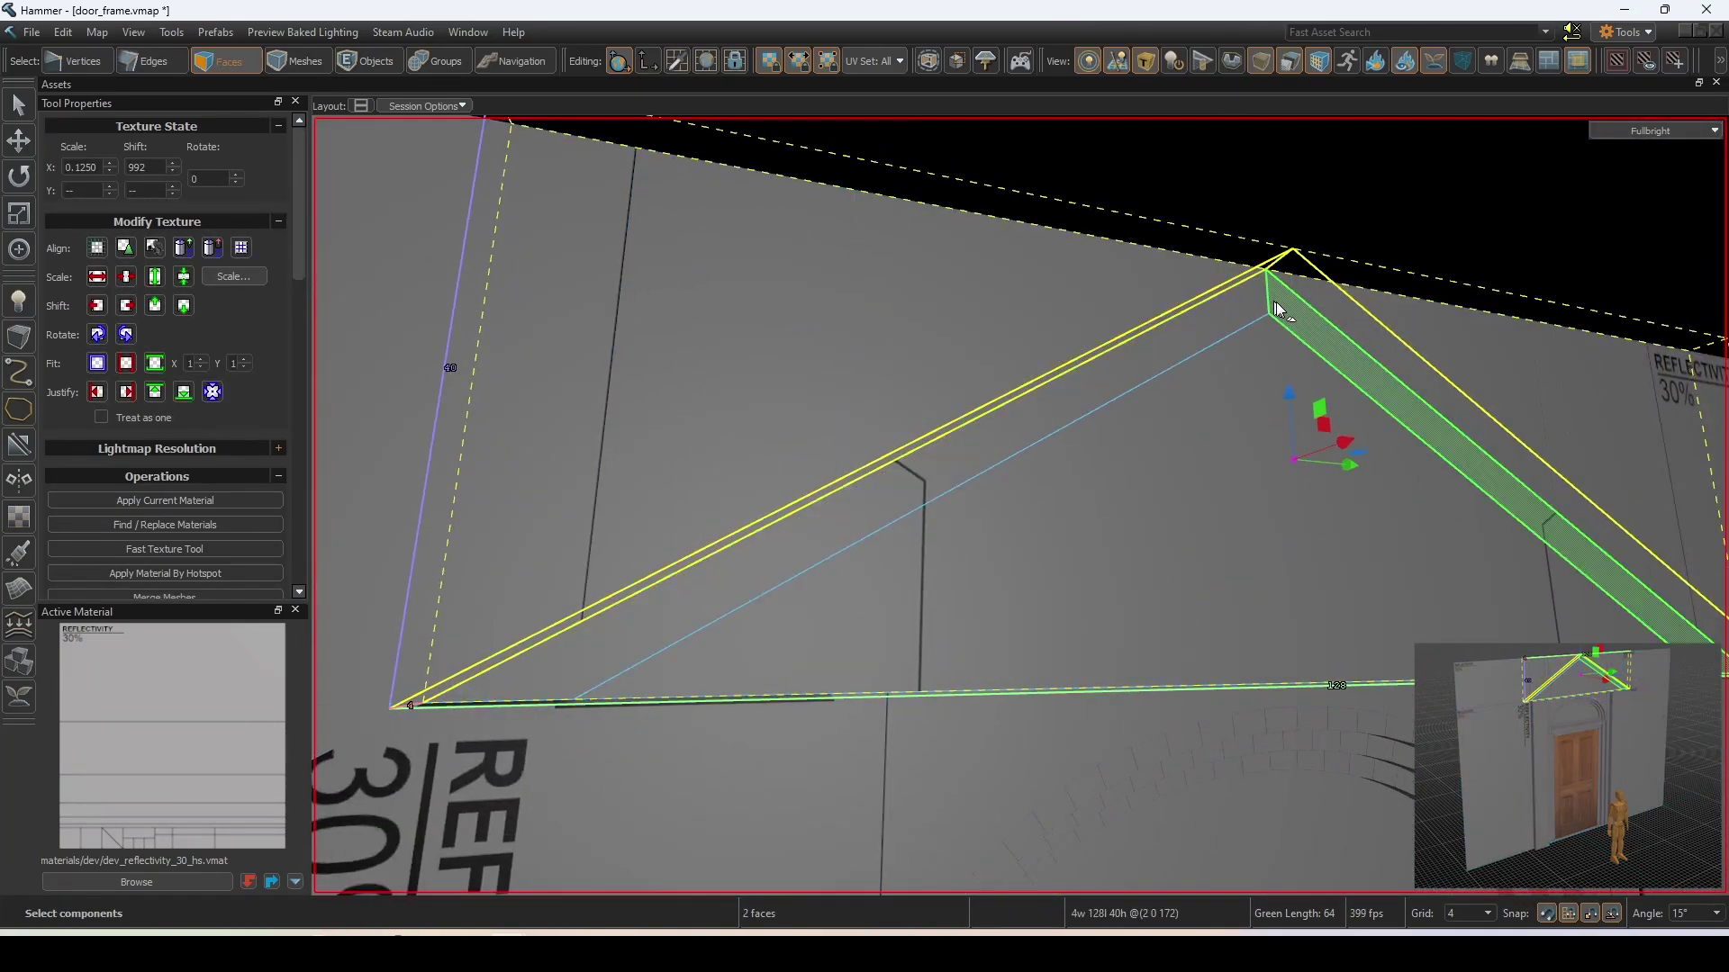
scroll(1266, 301, down, 5)
right_drag(1023, 273, 942, 468)
ctrl+click(1050, 194)
key(shift+x)
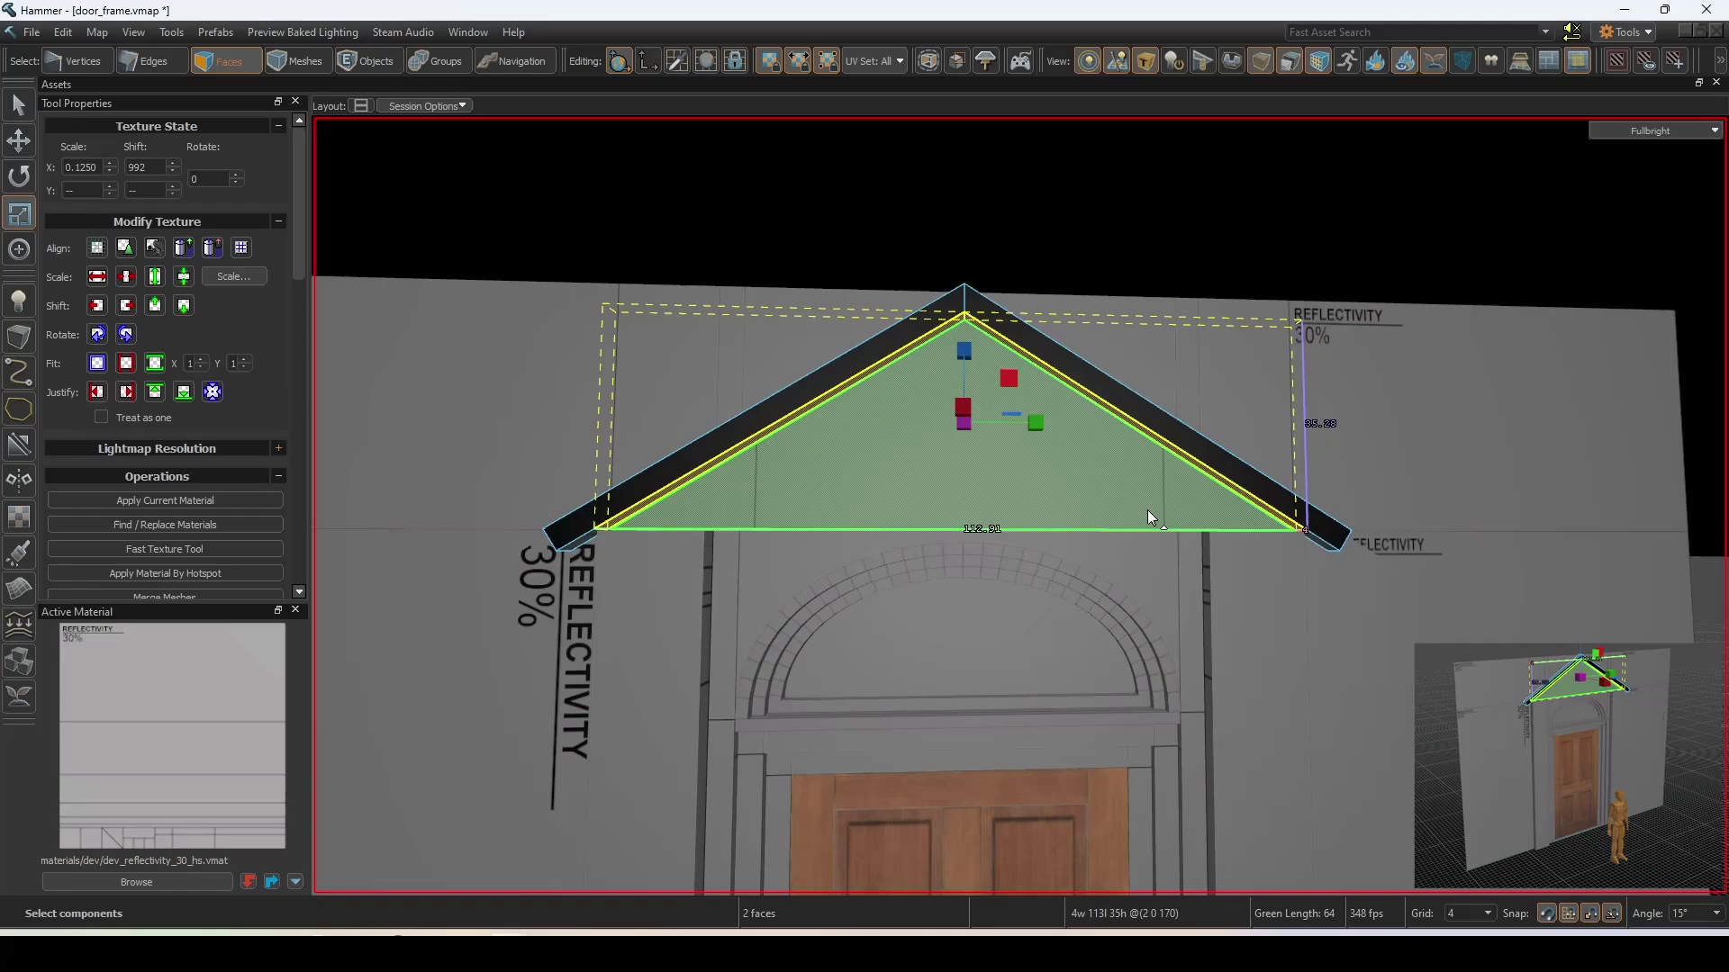
scroll(1147, 510, up, 3)
key(Insert)
drag(926, 332, 976, 522)
key(r)
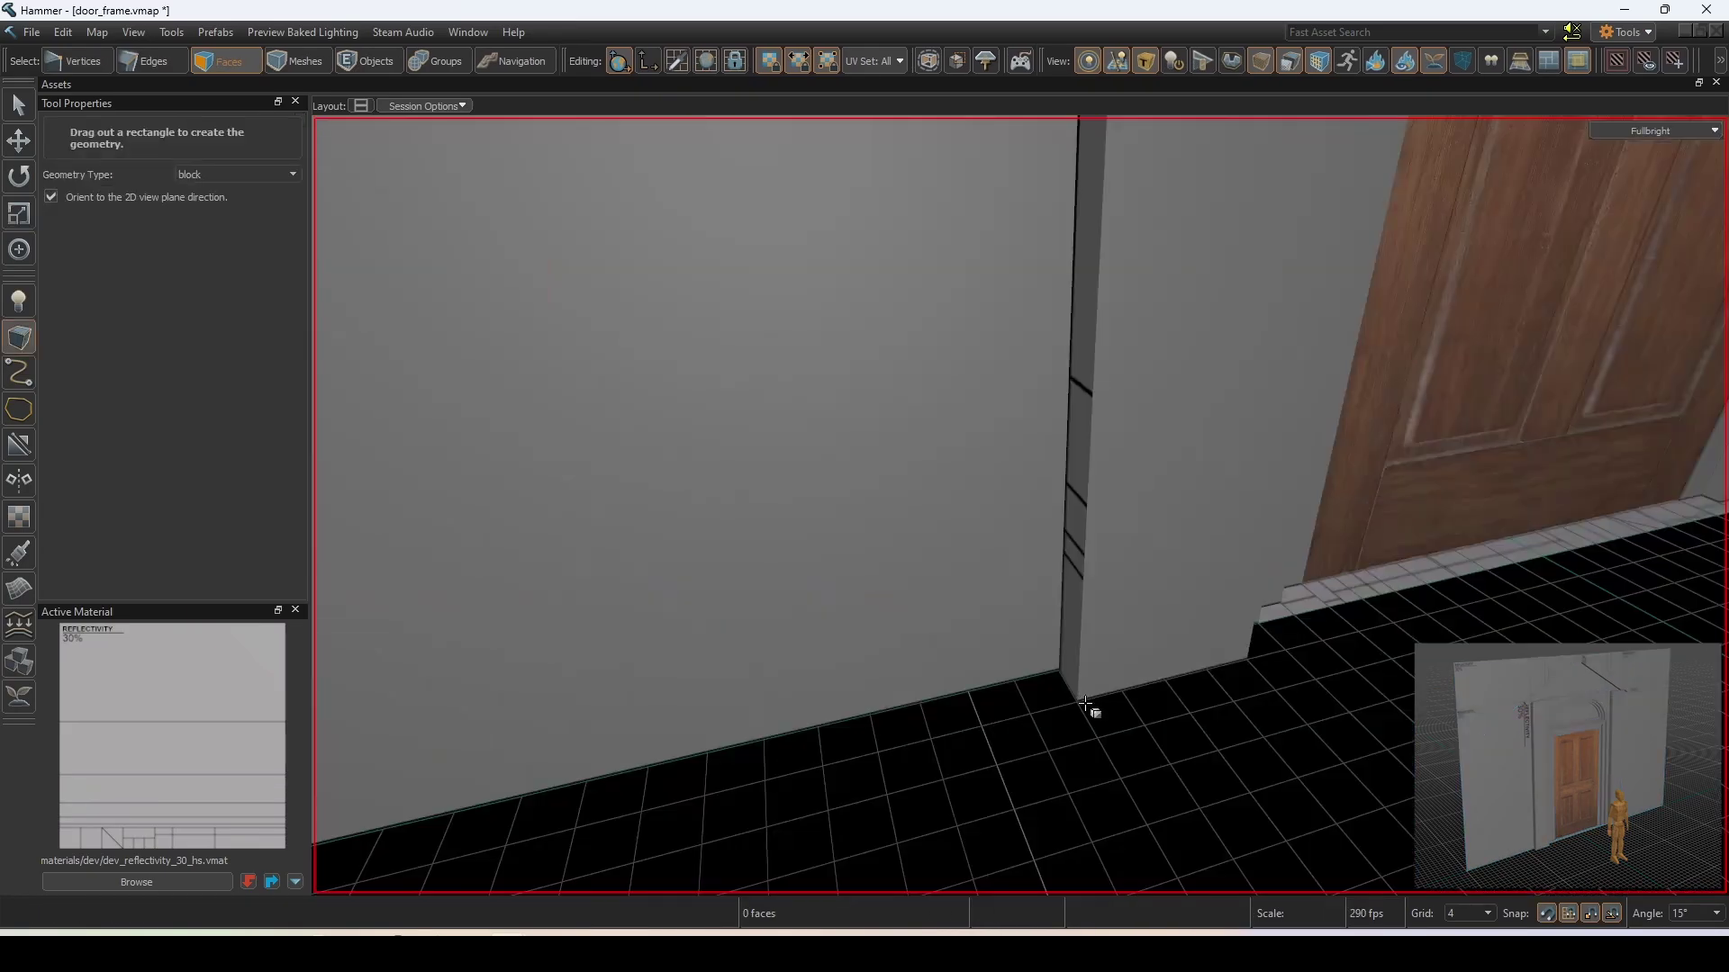
- Draw a block 4 wide and 16 long over the left pilaster and raise it to the pediment's base
drag(1047, 586, 1135, 584)
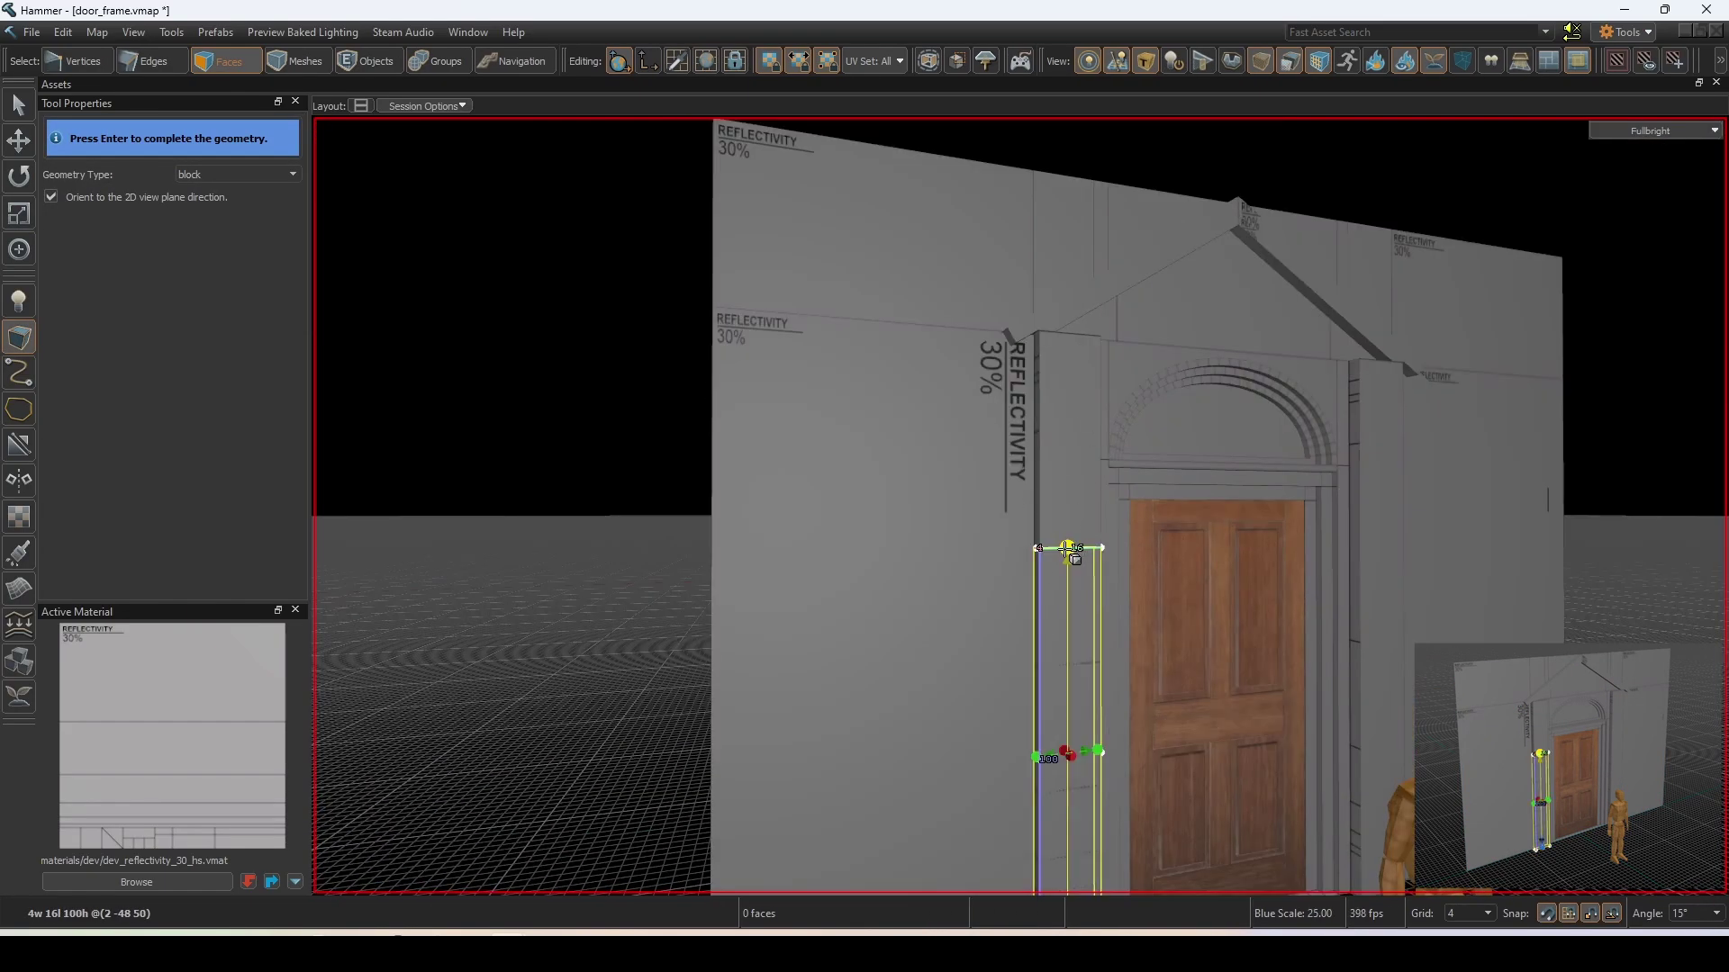
drag(1068, 551, 1069, 336)
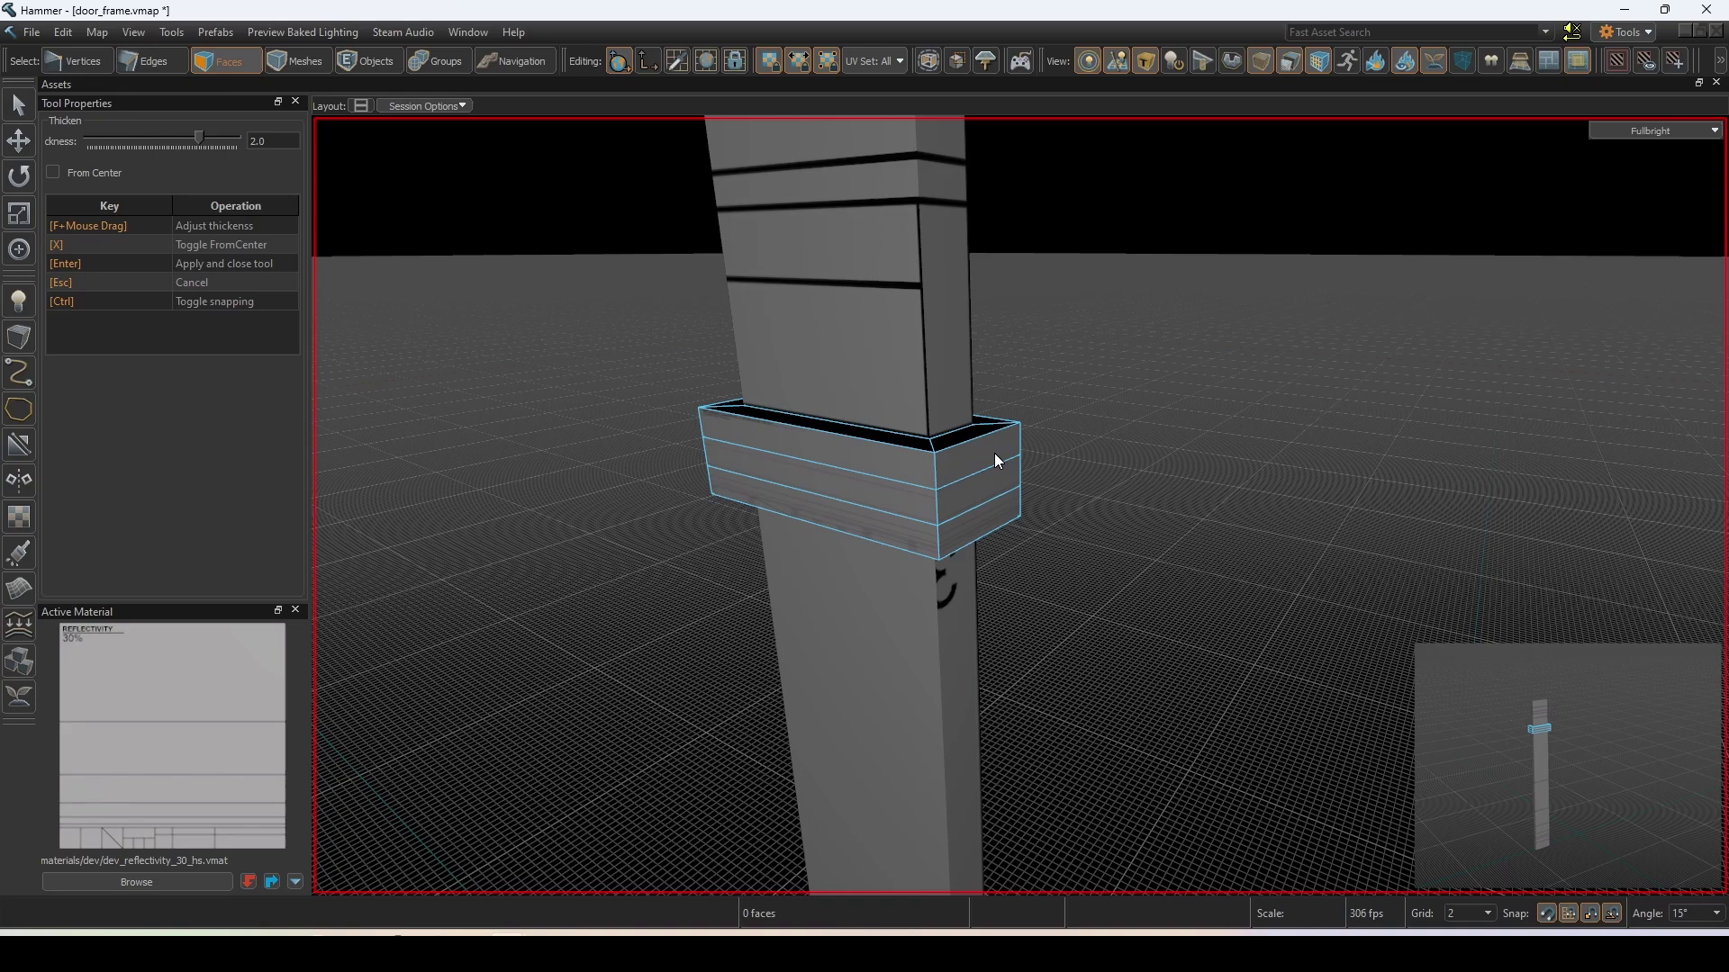
- Thicken the band of faces around the upper part of the pilaster block using a finer grid
key(bracketleft)
drag(994, 452, 997, 533)
key(Return)
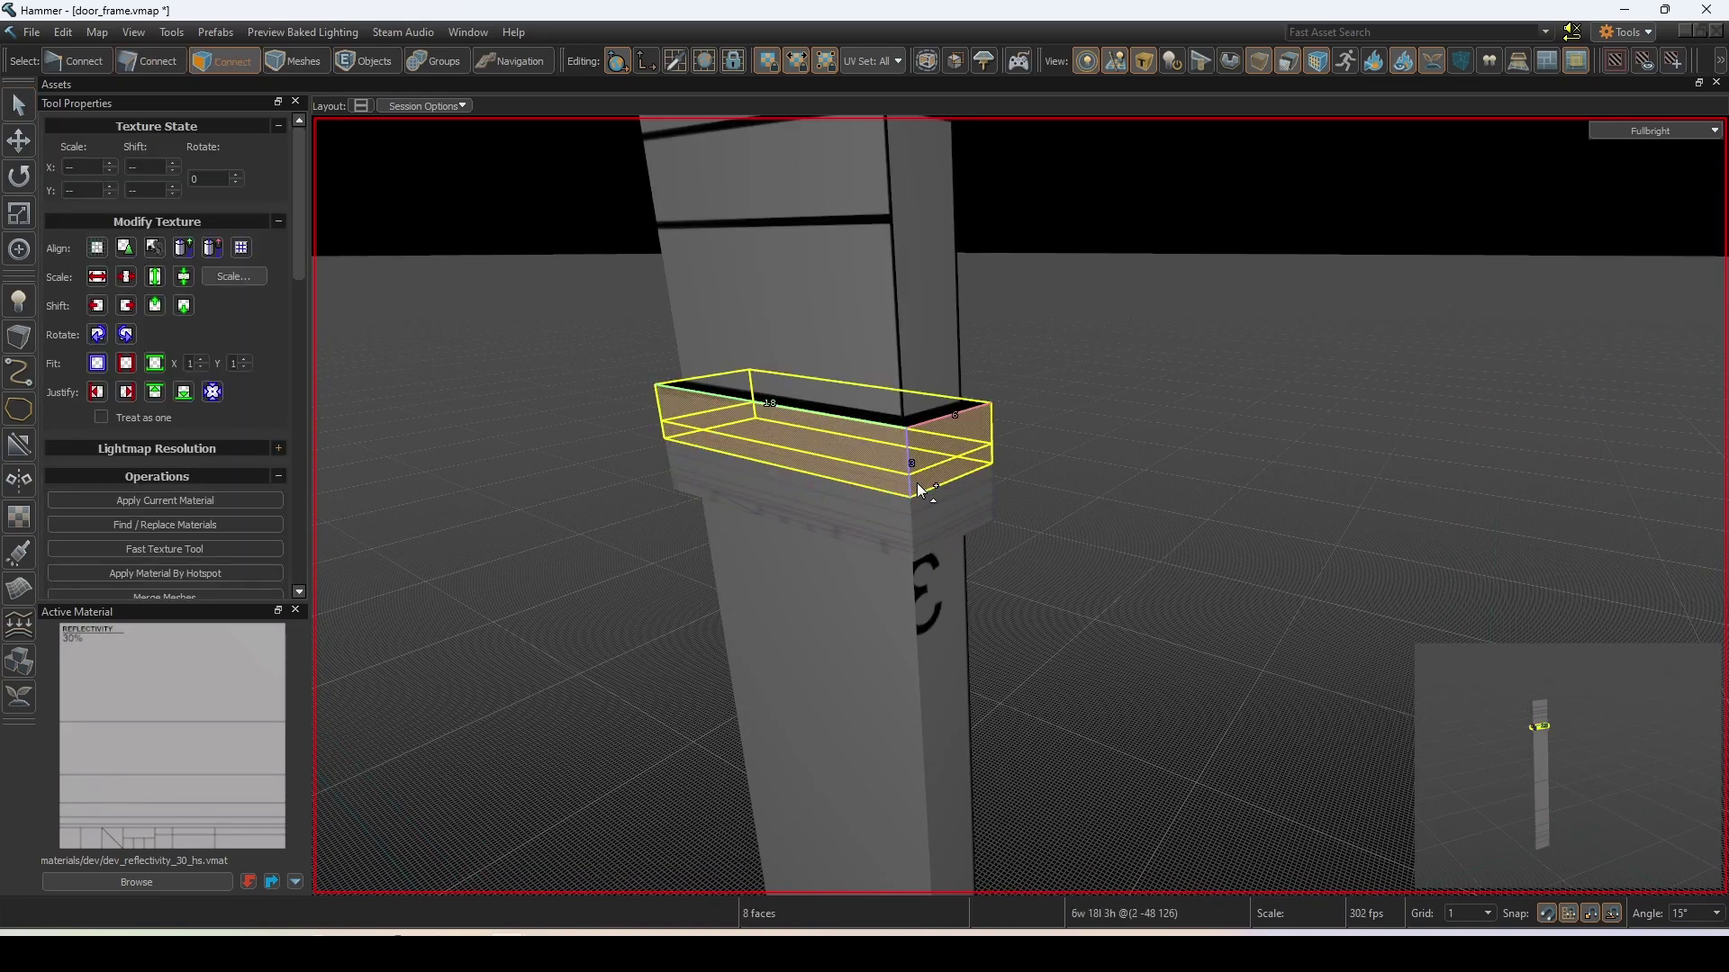
- Bevel the collar's ring of faces outward by 1.0 with no inset, and extrude its upper ring again to form stepped mouldings
key(r)
shift+drag(815, 428, 825, 456)
key(b)
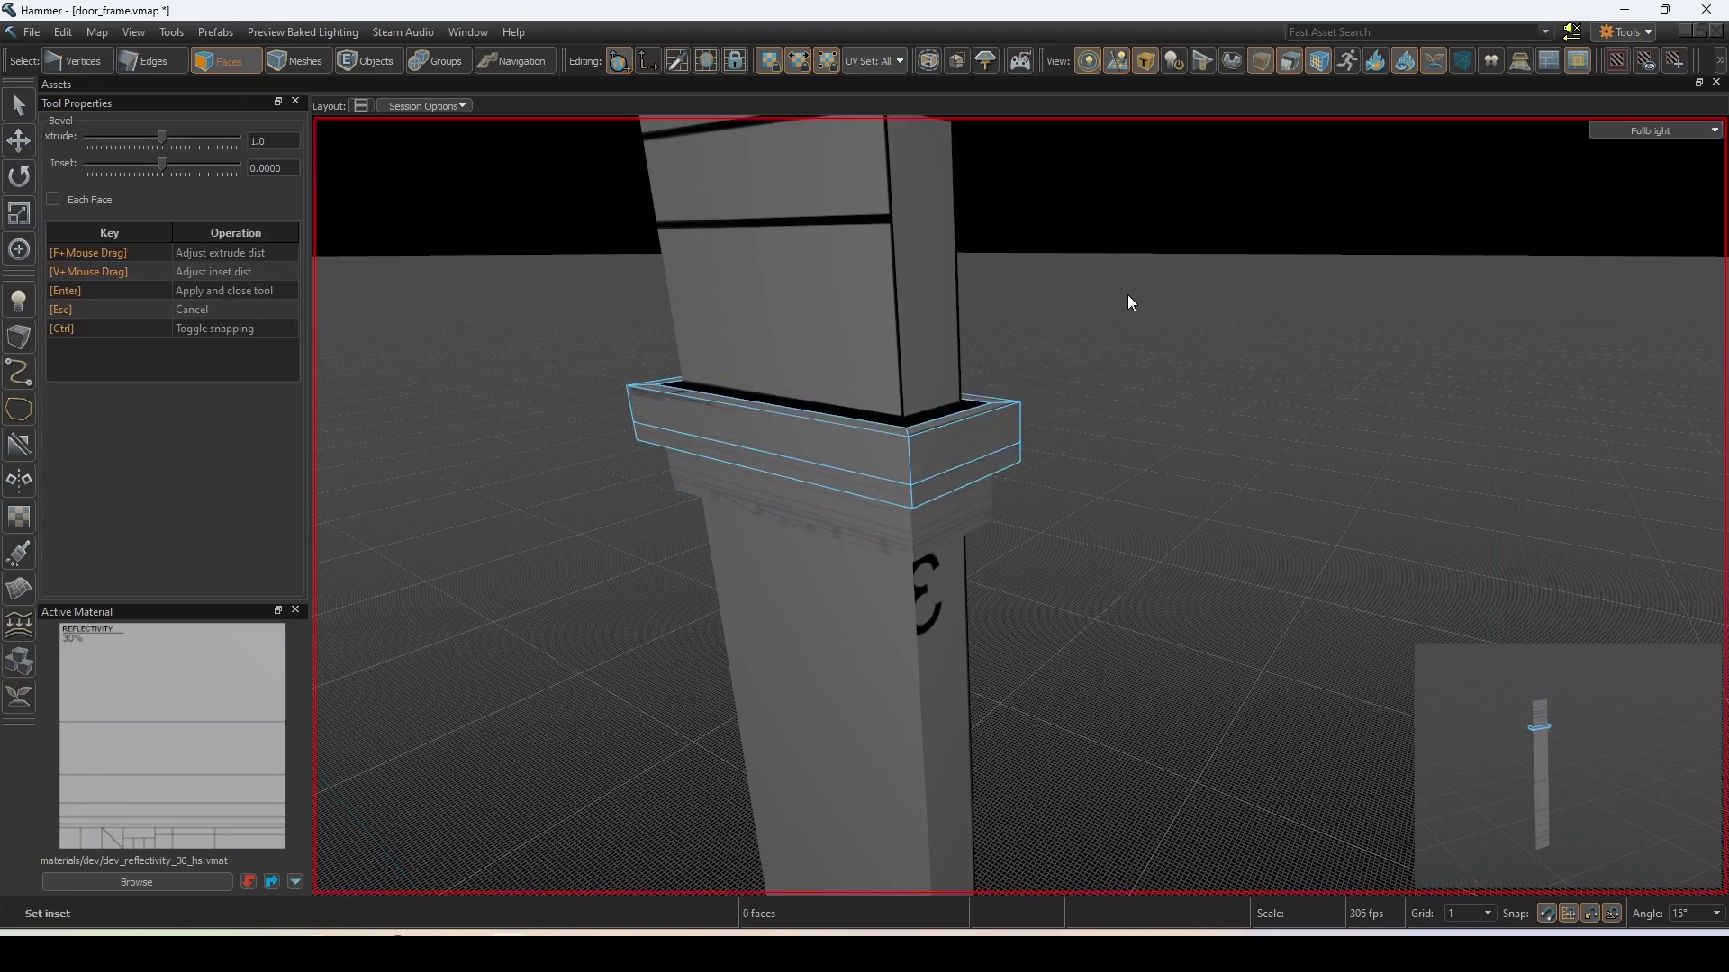
key(Return)
key(b)
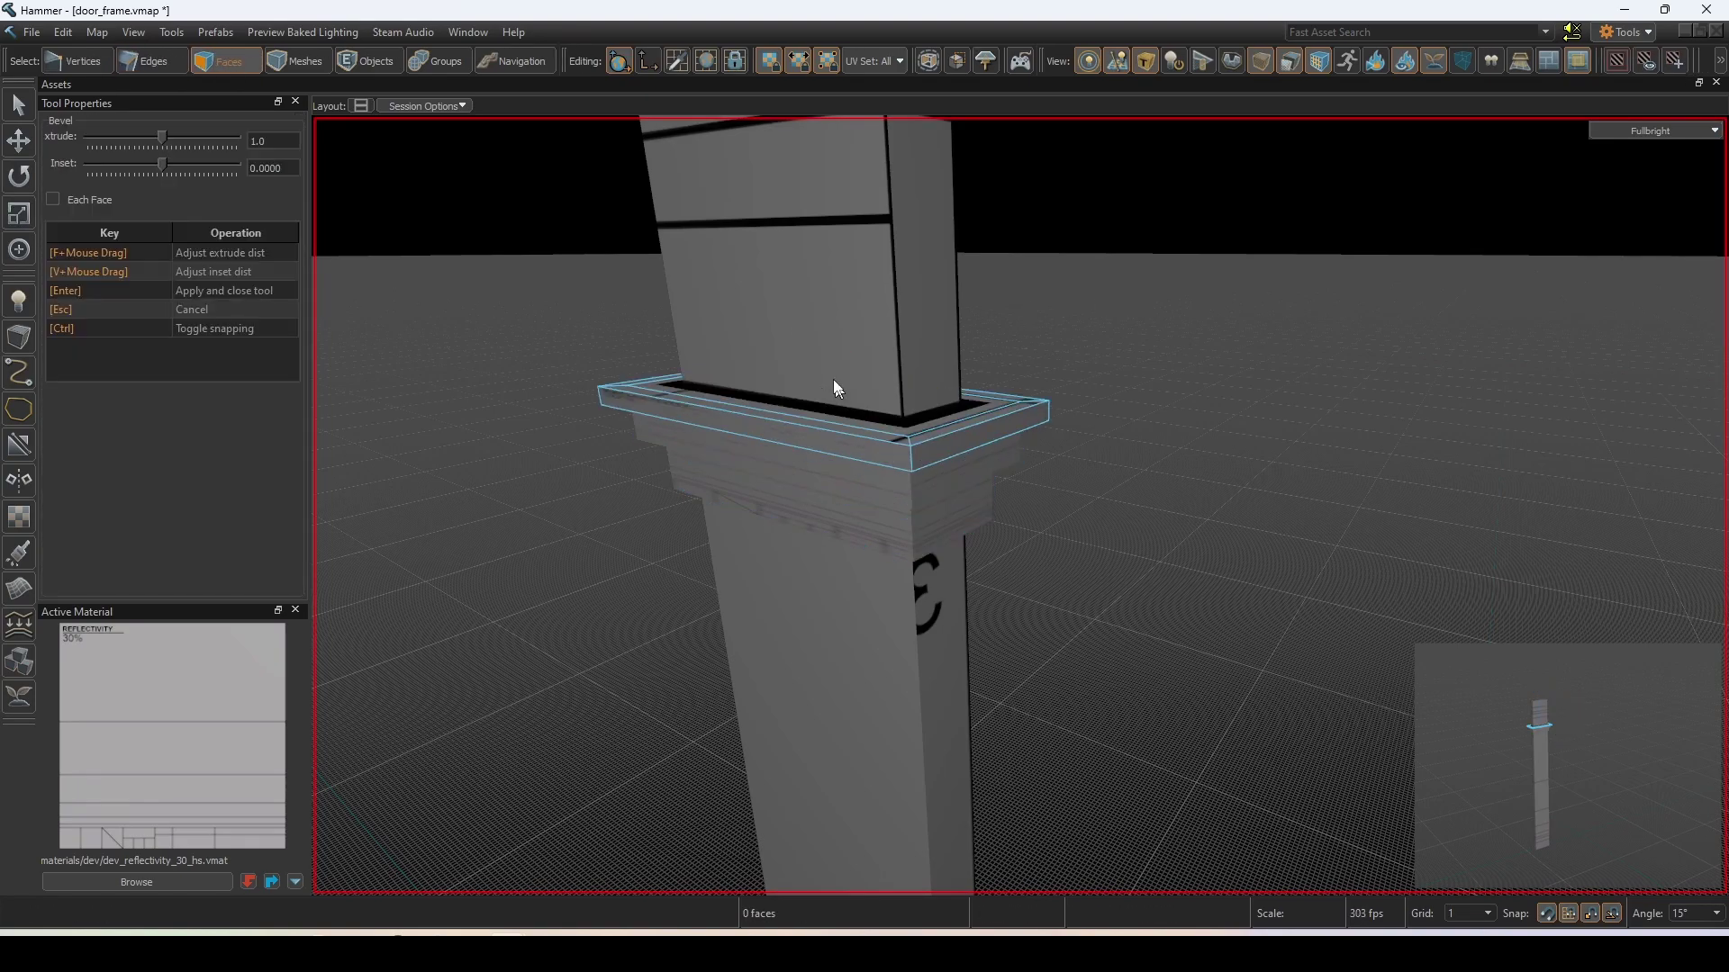
key(Return)
- Dissolve the edge loop along the top of the collar's lowest step to form a sloped moulding
right_drag(833, 380, 864, 495)
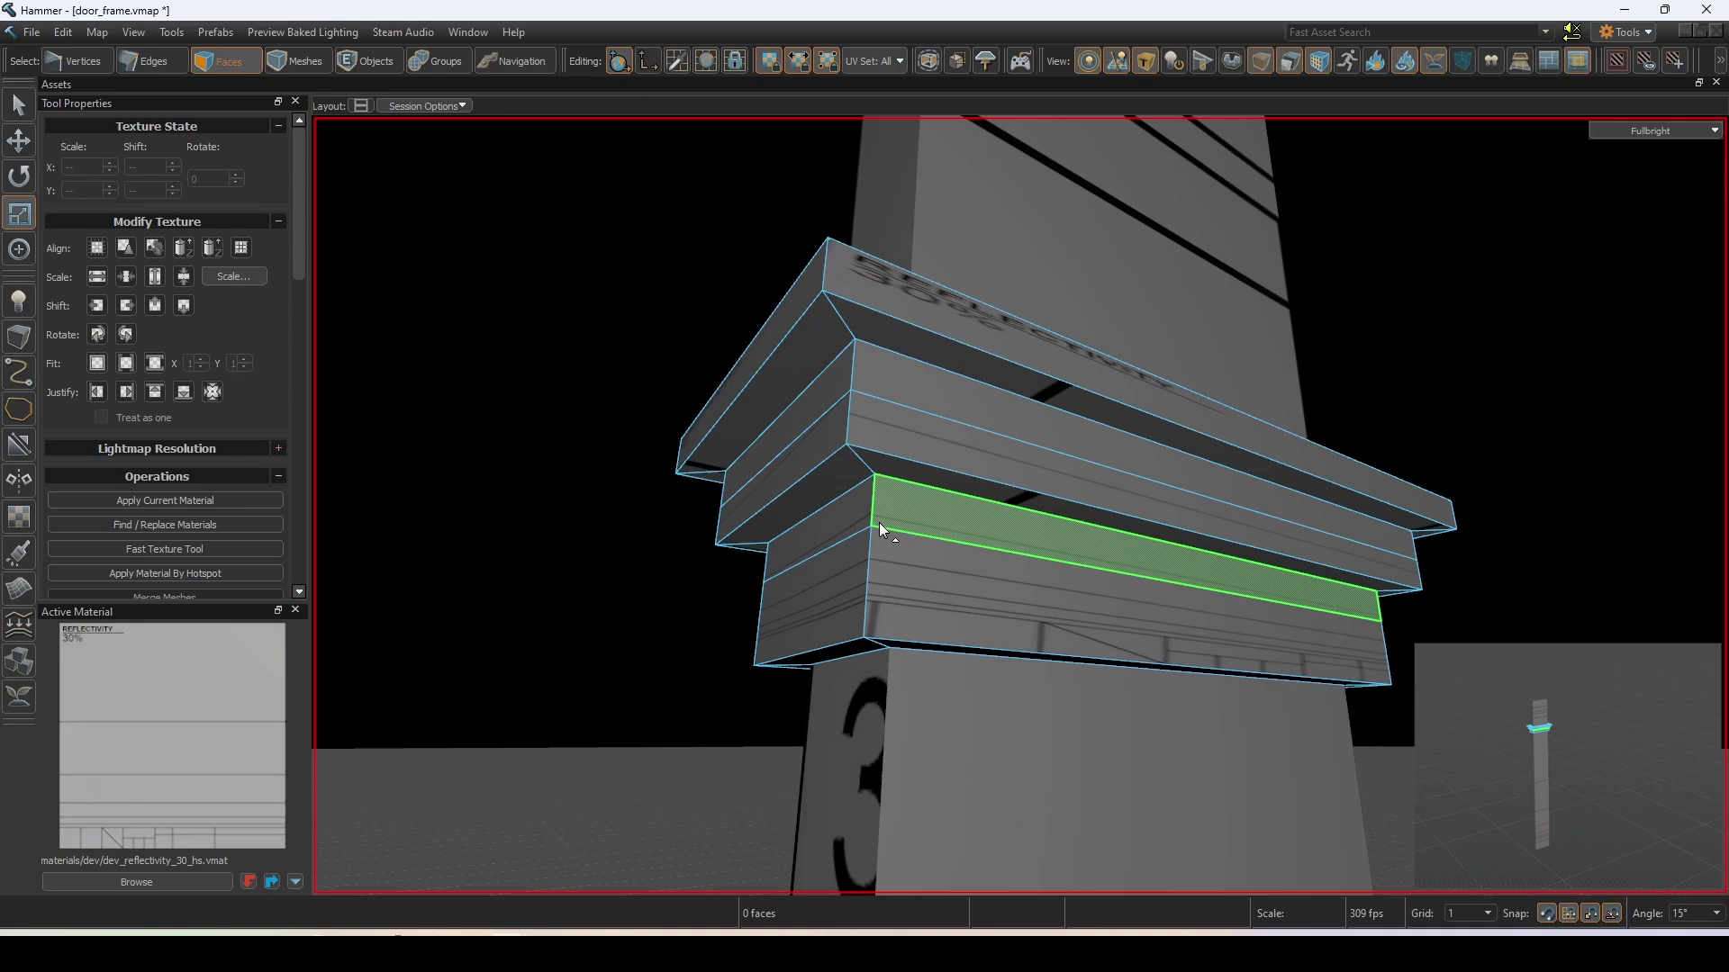
key(2)
double_click(901, 479)
key(BackSpace)
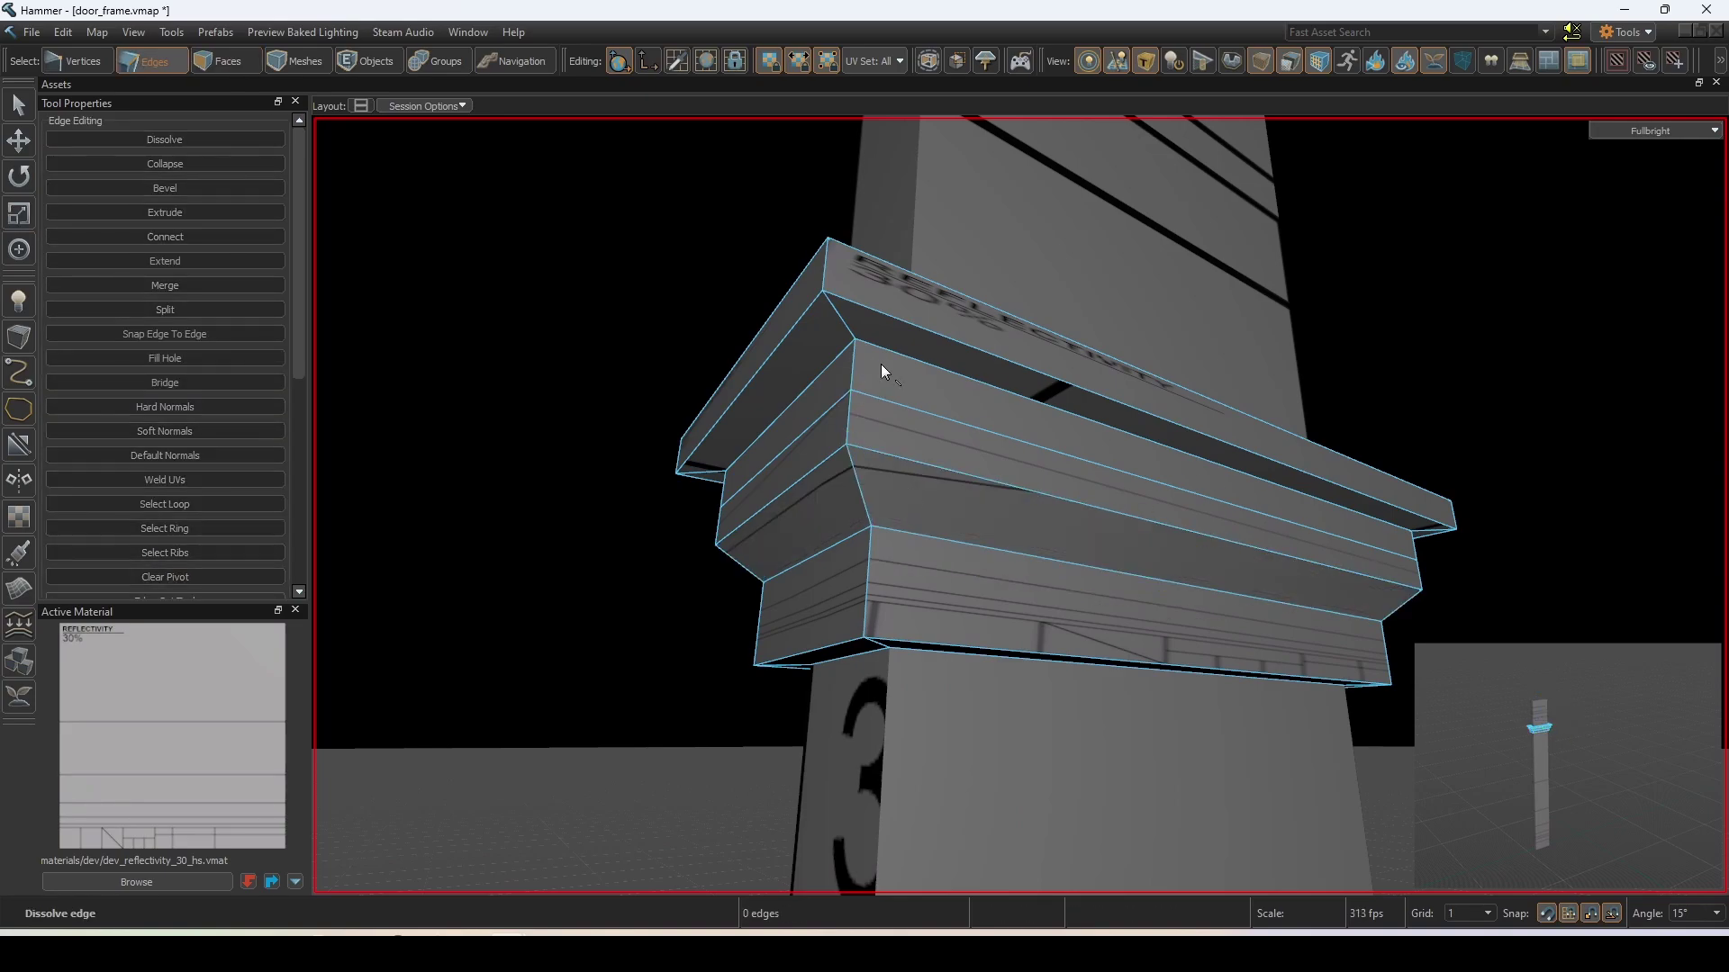
- Slice the pilaster's inset front face into vertical strips 1 unit wide and recess alternate strips as flutes
key(3)
right_drag(900, 398, 1089, 481)
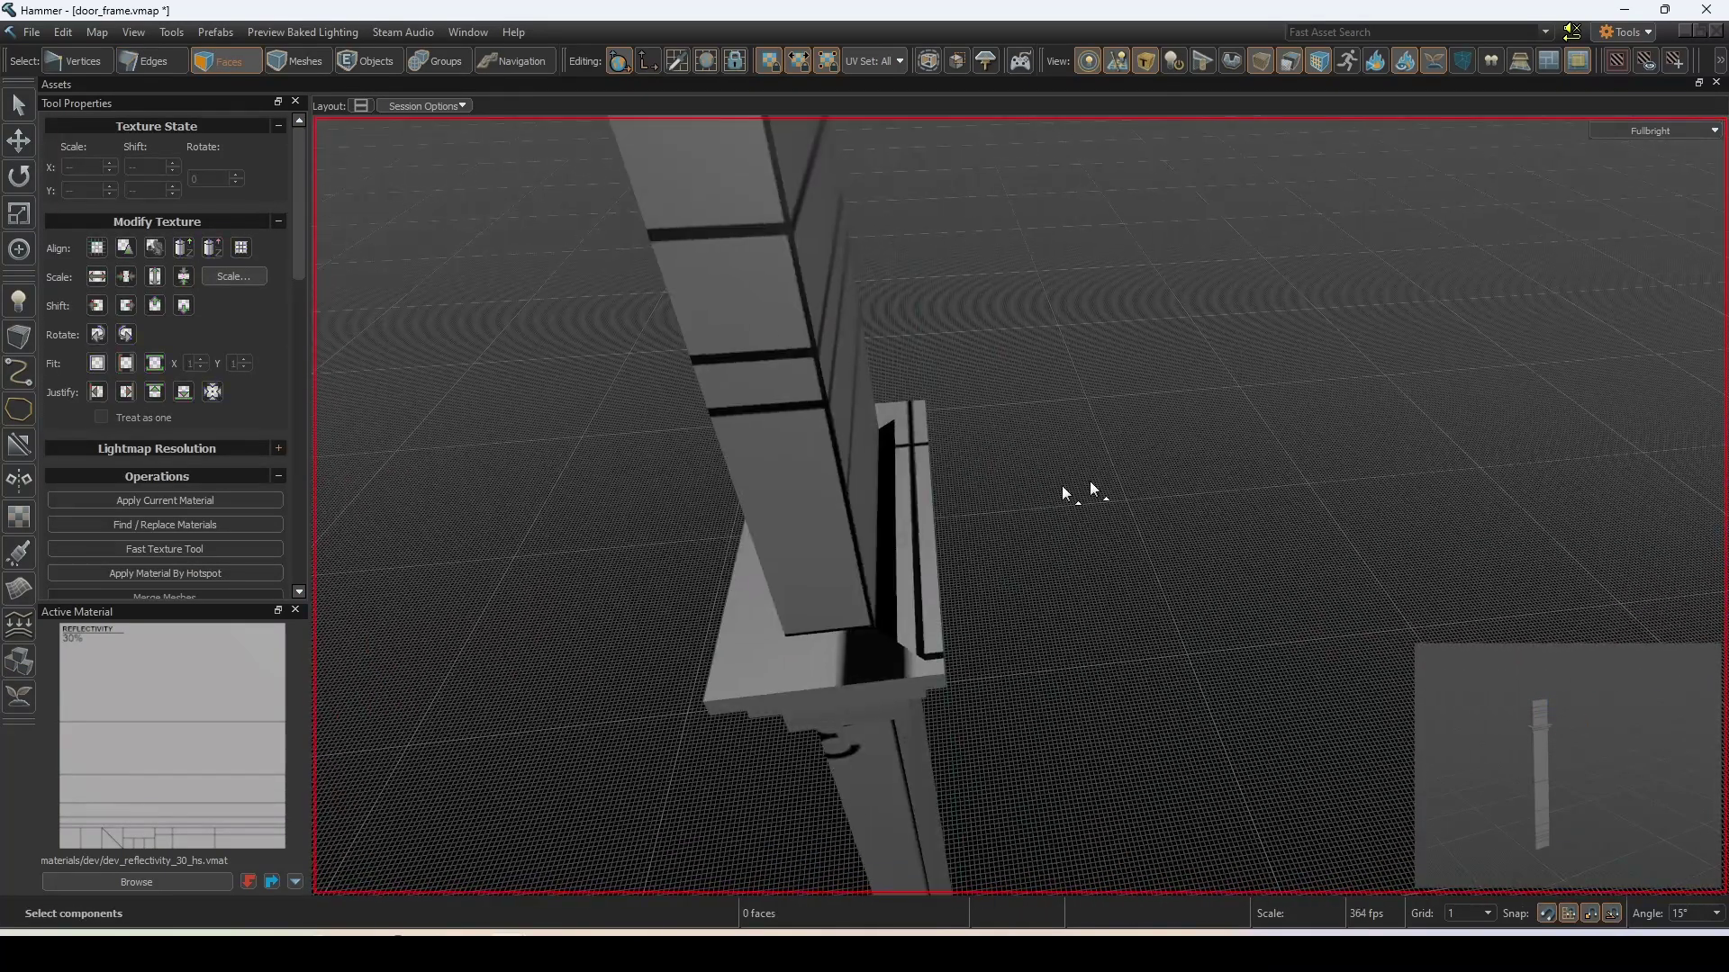
click(942, 545)
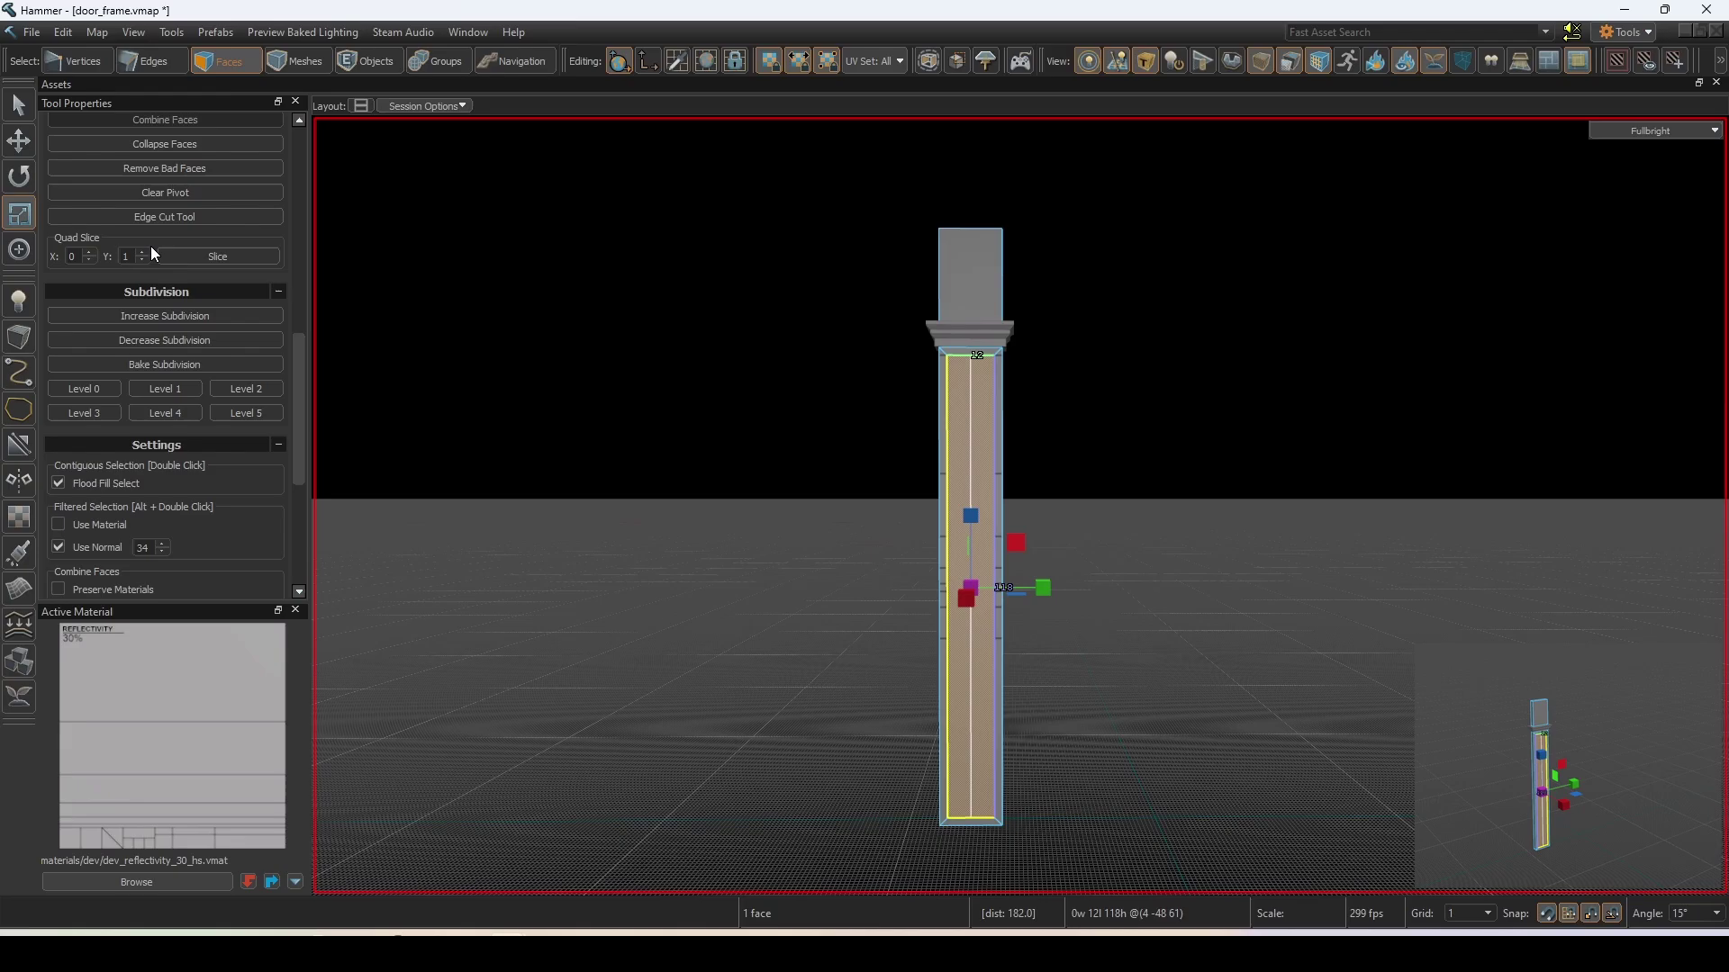
key(c)
scroll(656, 296, up, 3)
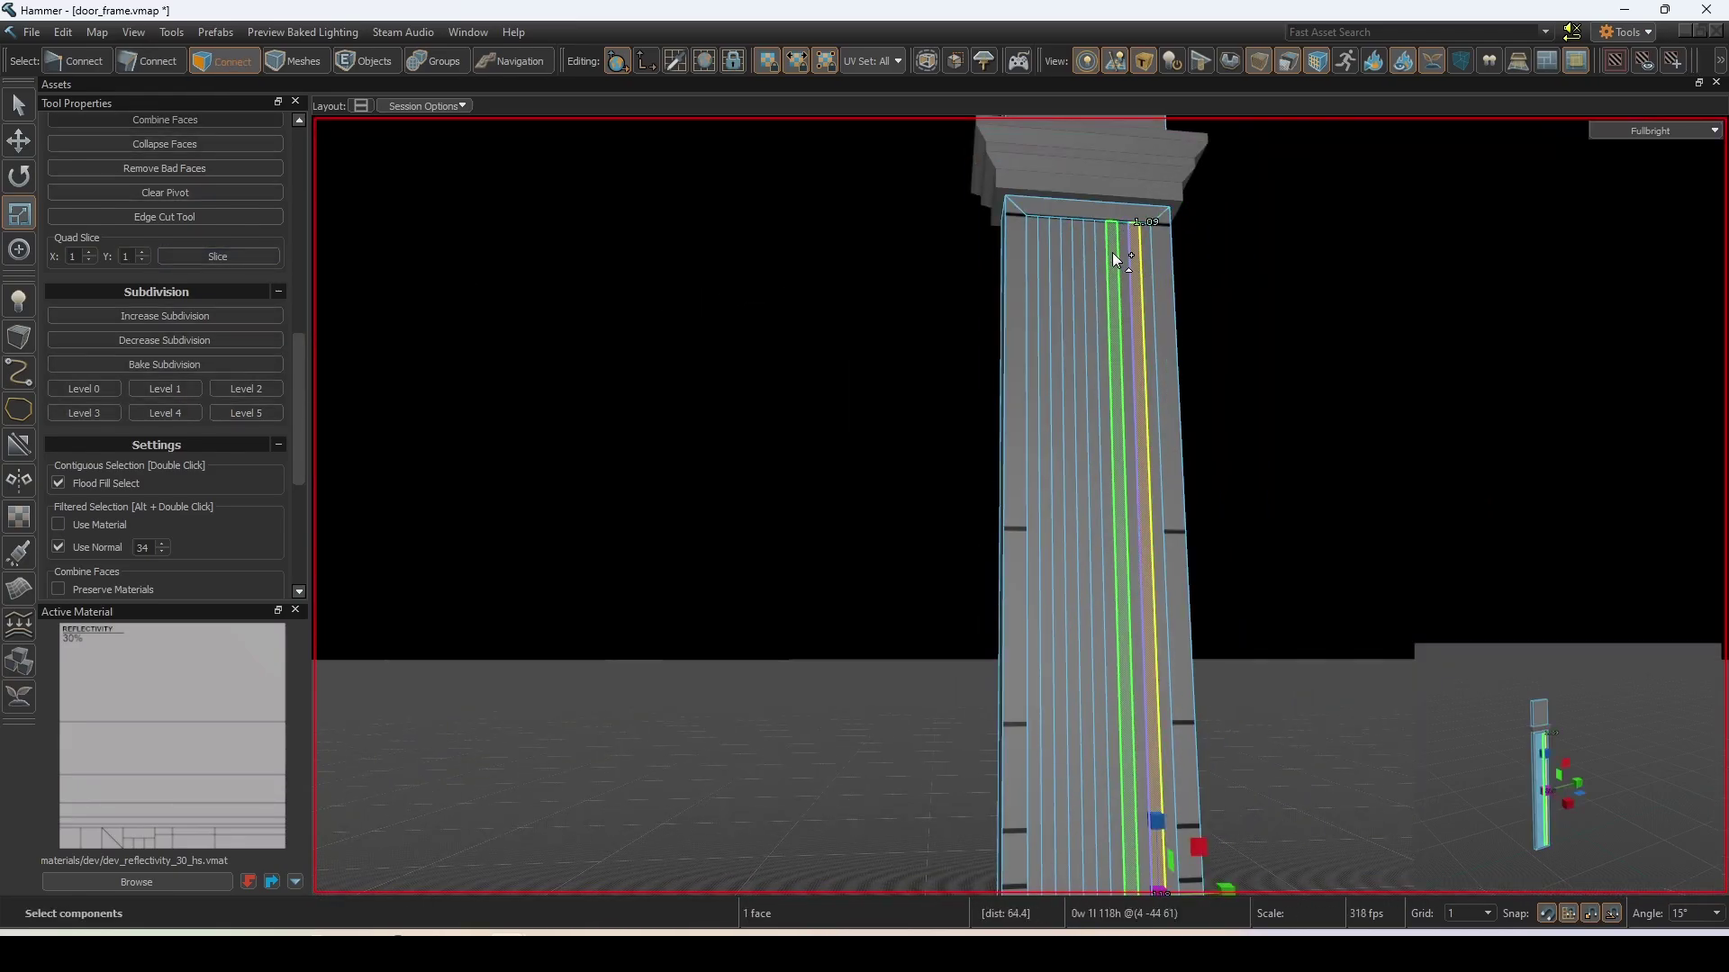
mouse_move(1114, 260)
mouse_down()
mouse_move(1049, 245)
mouse_move(1068, 265)
mouse_up()
mouse_move(1068, 264)
right_down()
mouse_move(1020, 506)
mouse_move(1094, 261)
right_up()
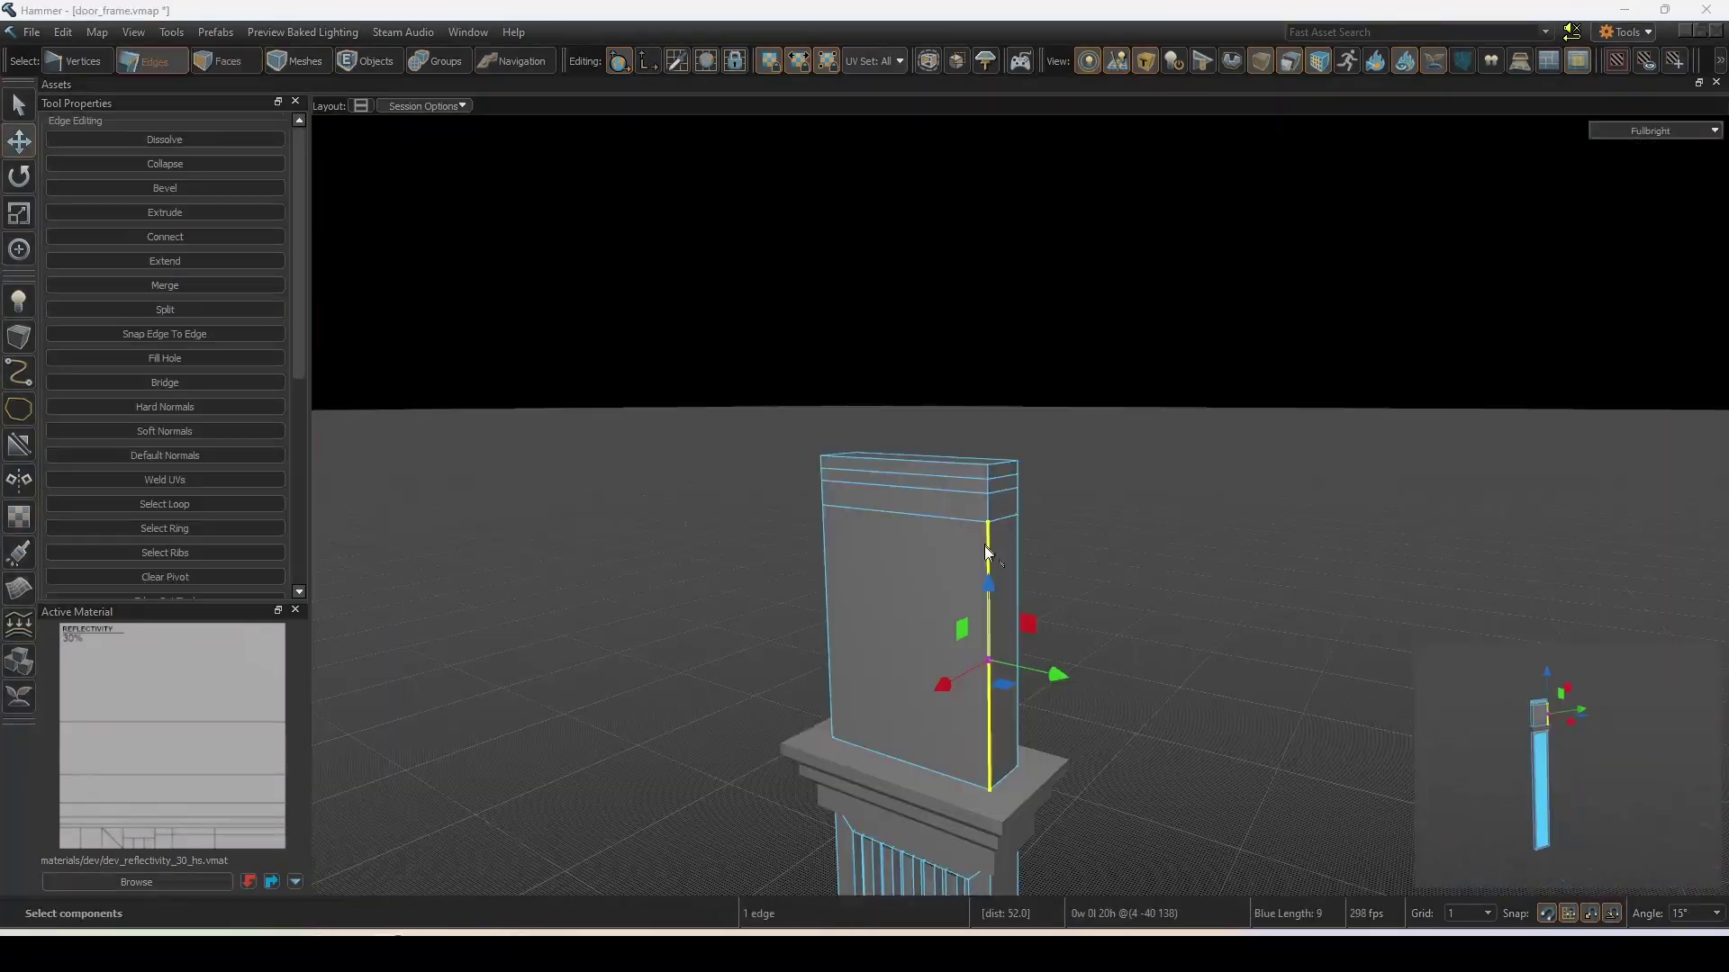
- Extrude the bands at the pilaster's top outward in steps and dissolve edge loops to shape a moulded capital
double_click(918, 537)
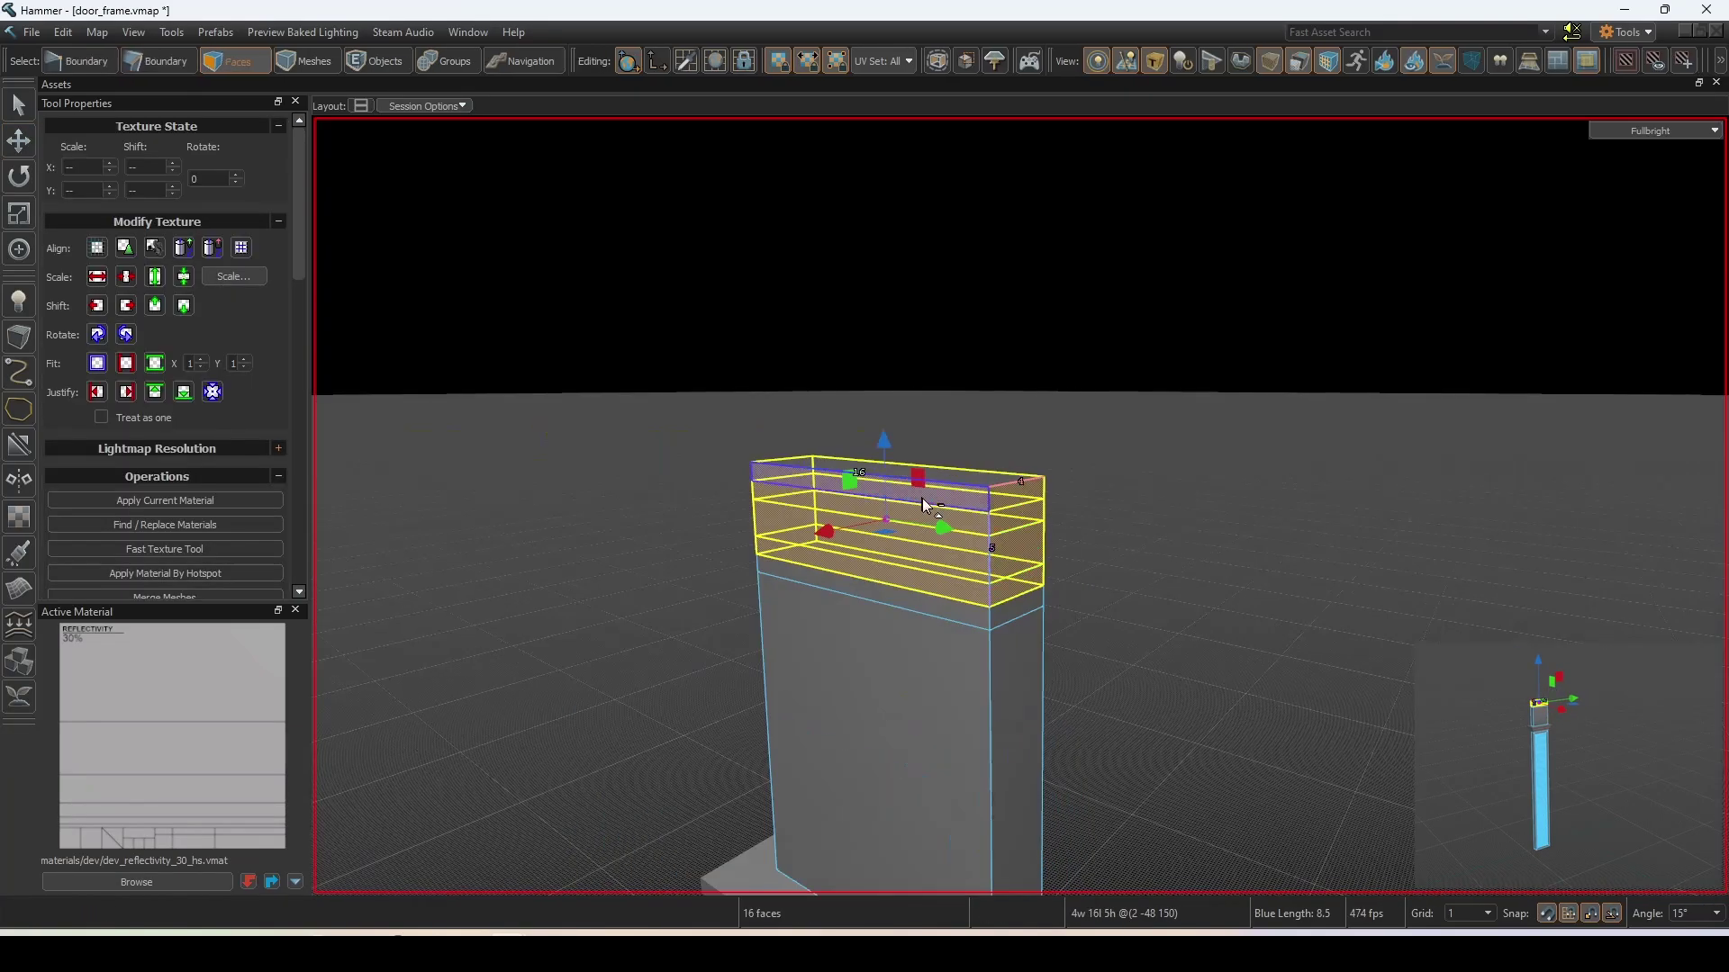
key(b)
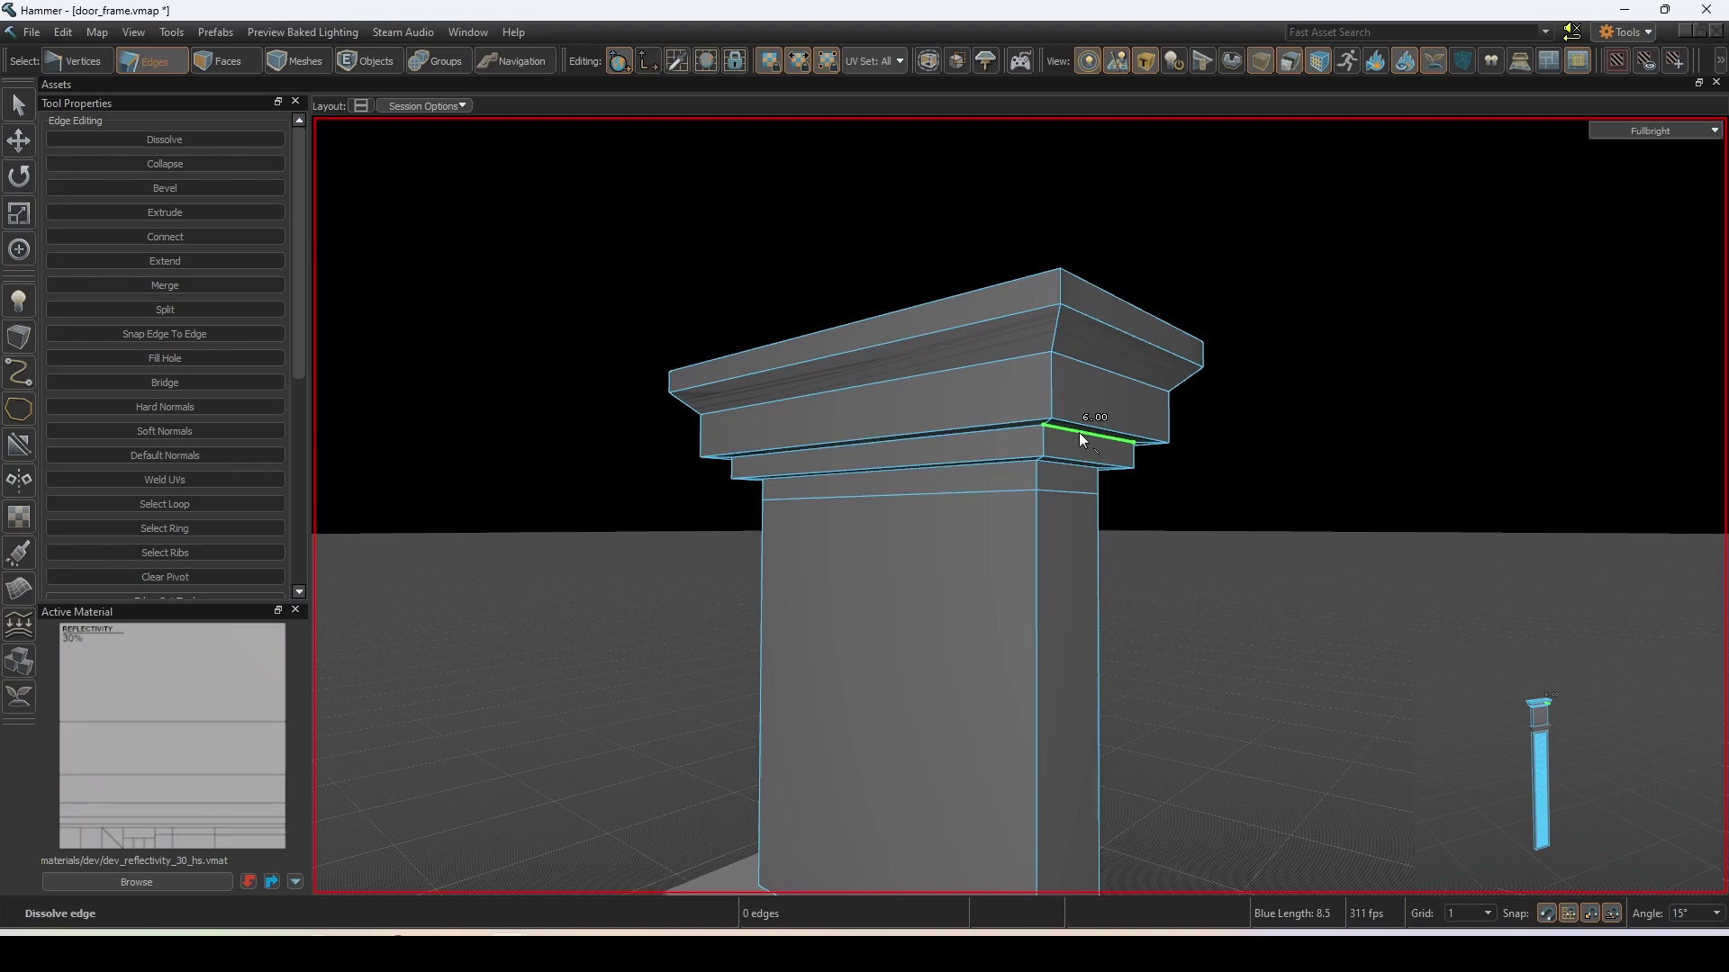
- Cut the capital's lower band into narrow blocks on a 0.5 grid and extrude alternate blocks as dentils
key(3)
click(1087, 461)
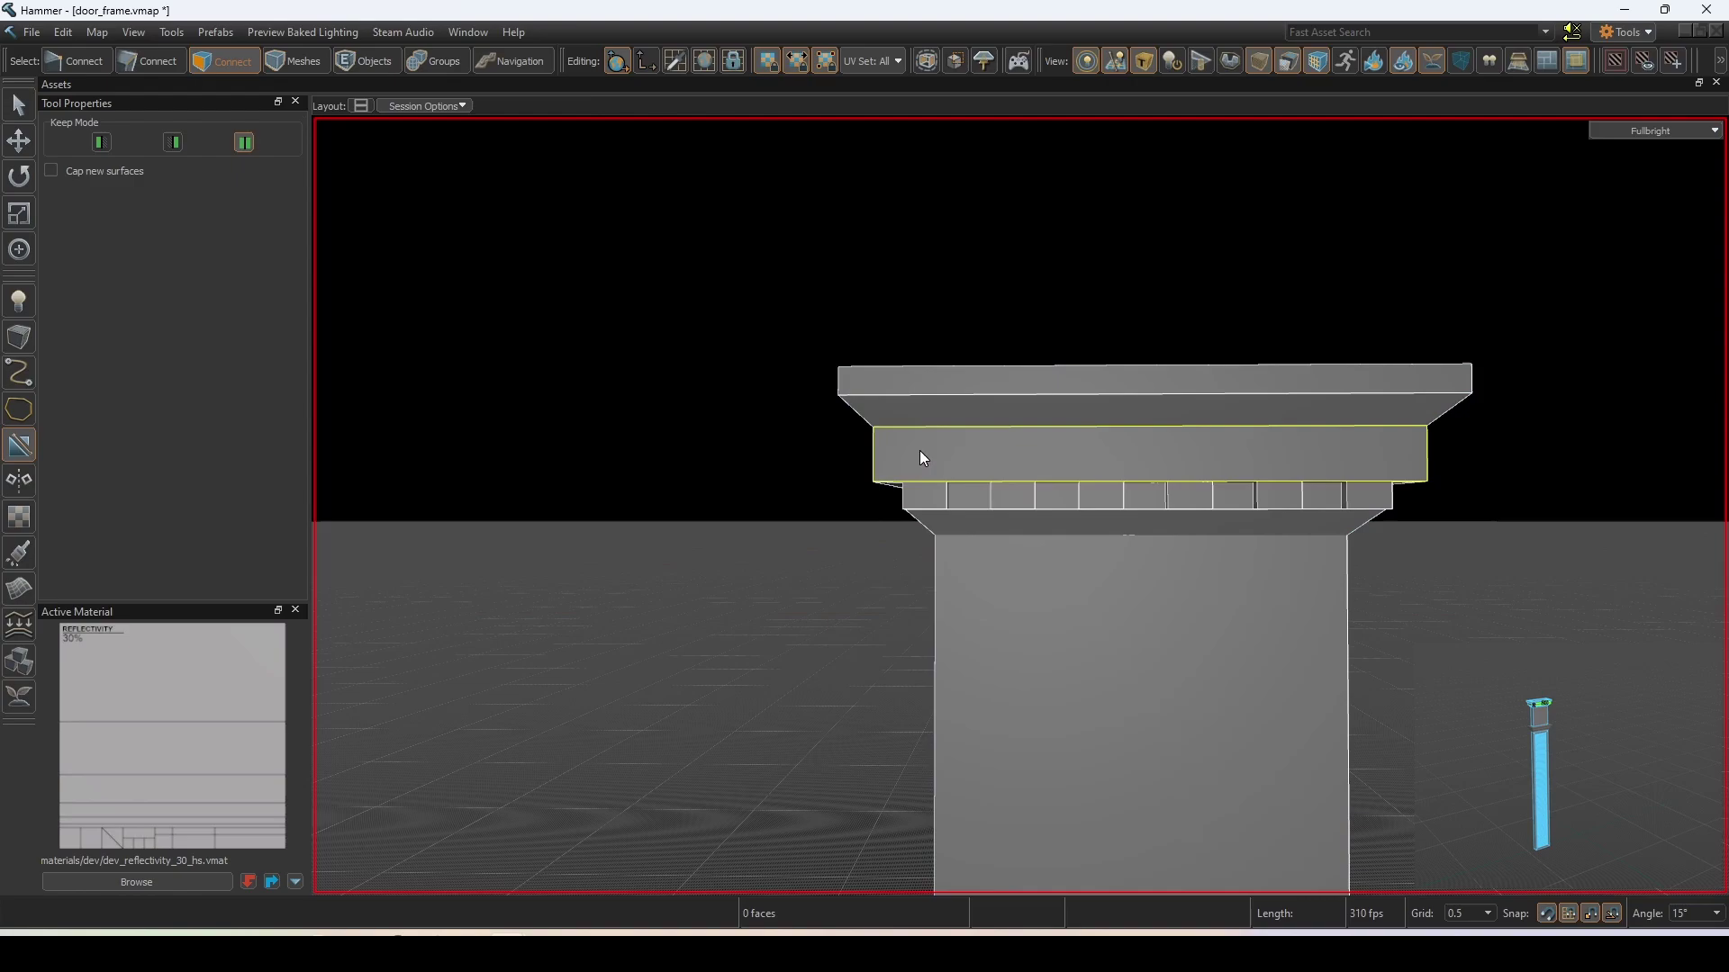
key(3)
click(1125, 458)
key(2)
double_click(1156, 456)
key(b)
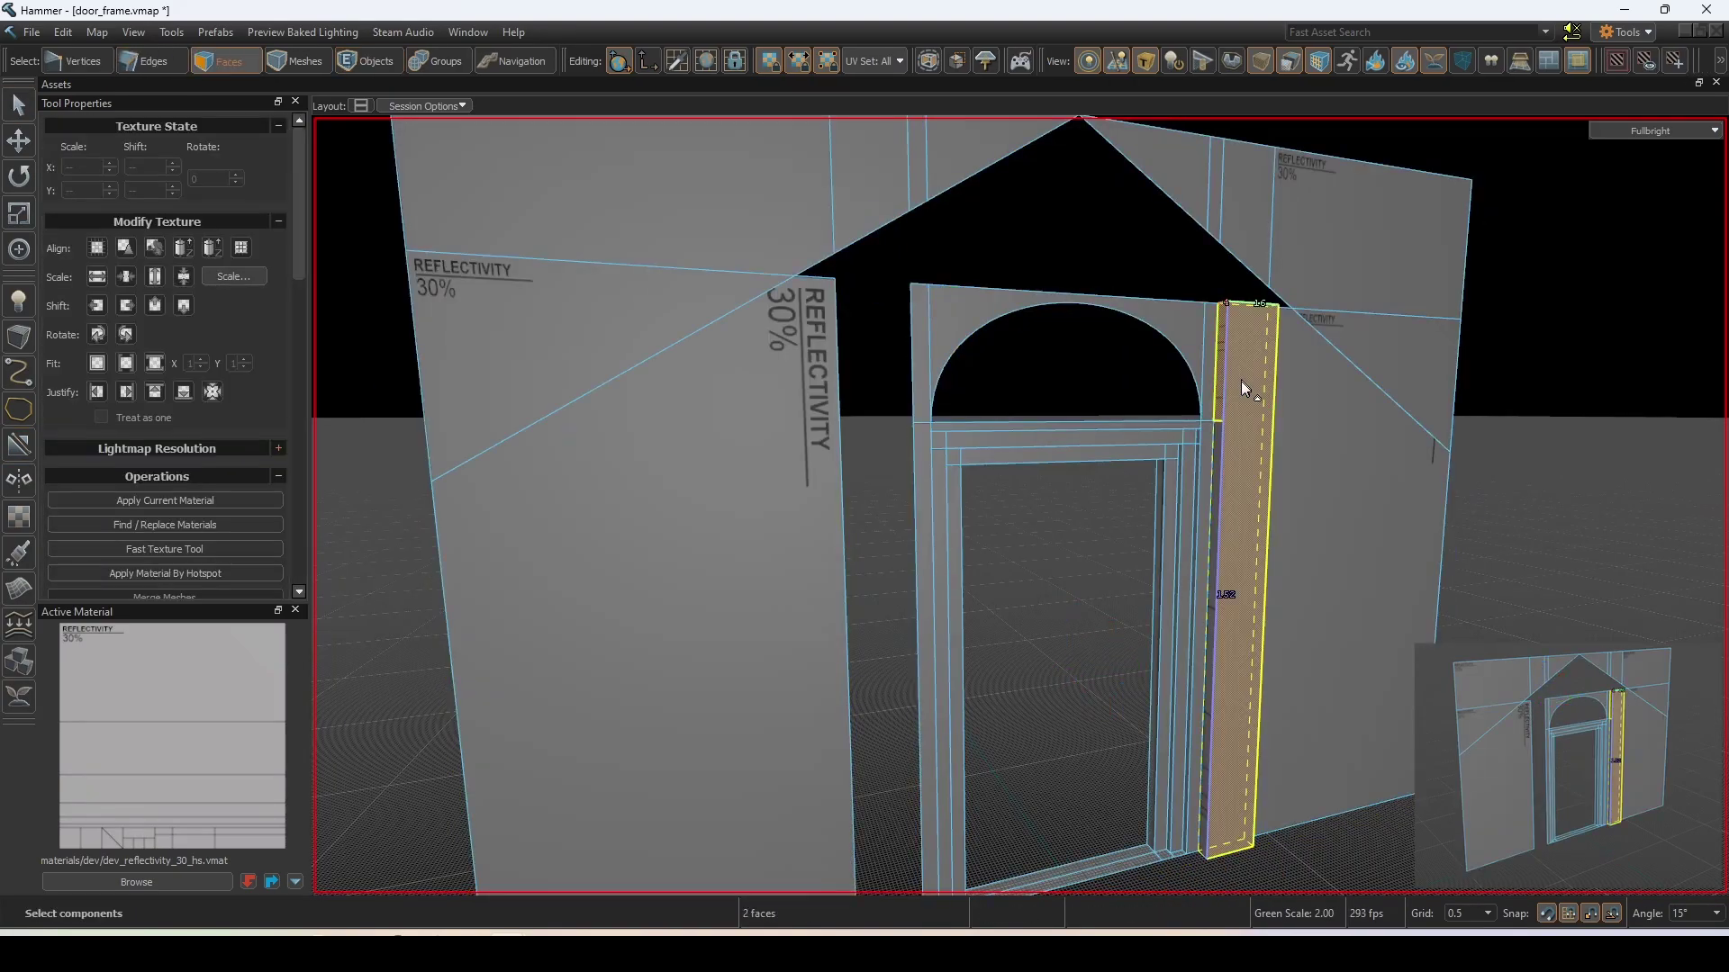
- Delete the plain block faces of the right pilaster and unhide the hidden objects
key(f)
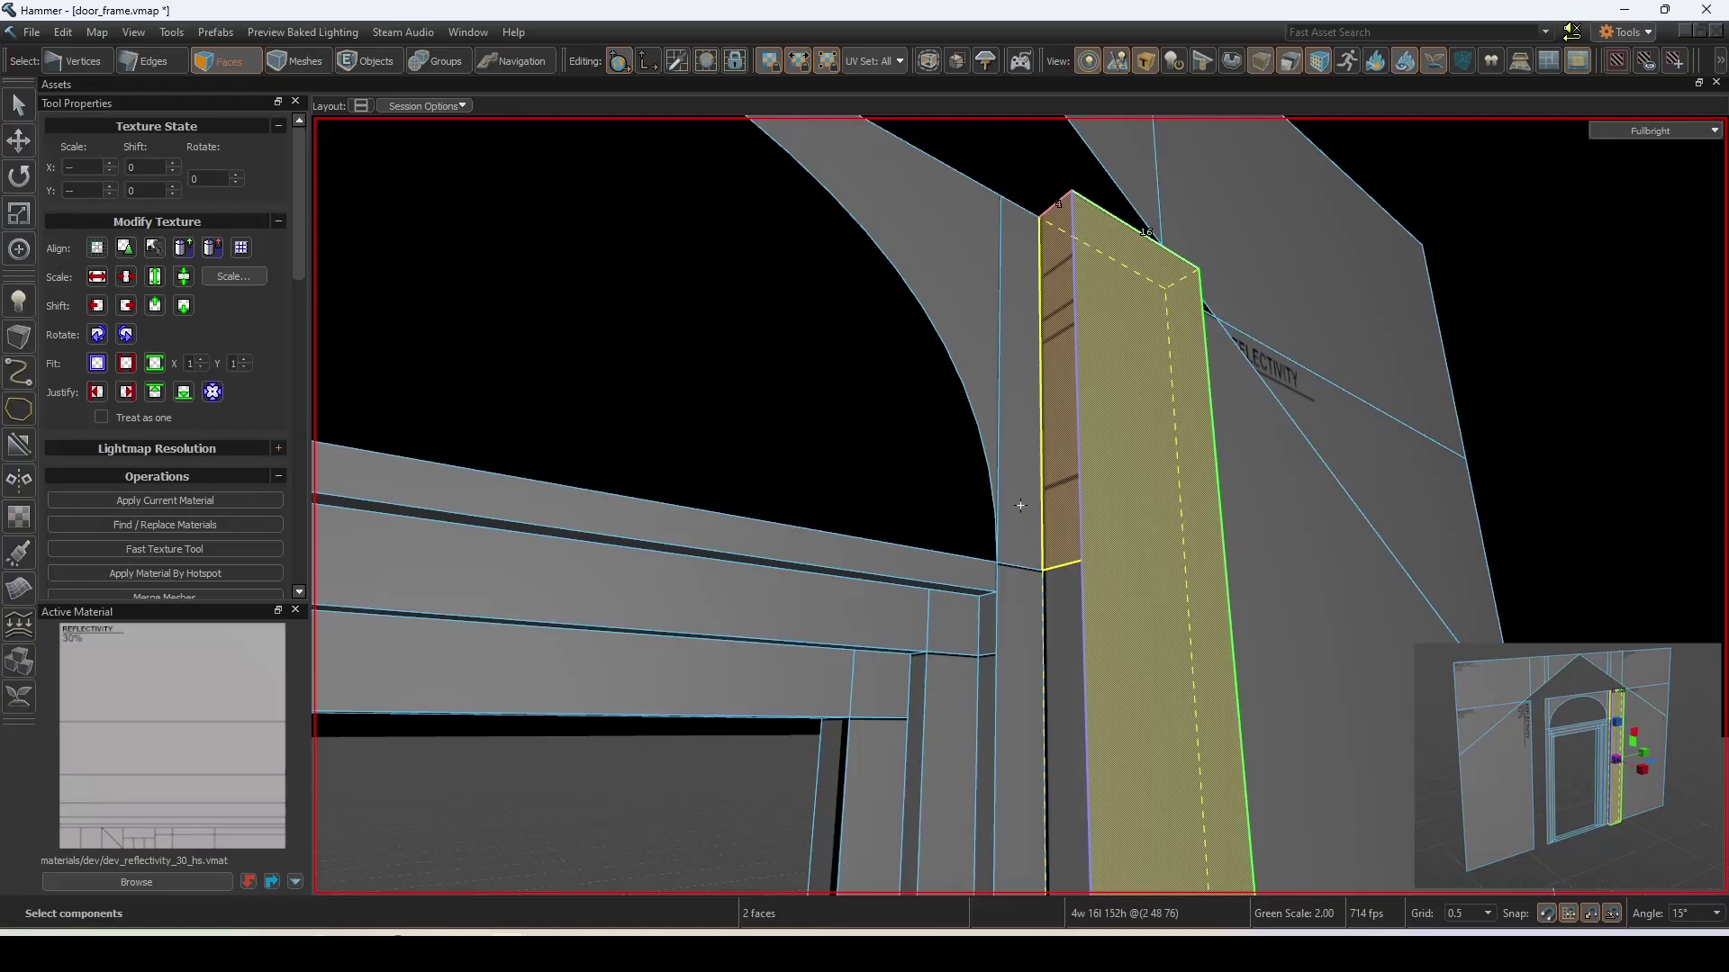
alt+drag(1020, 505, 1004, 641)
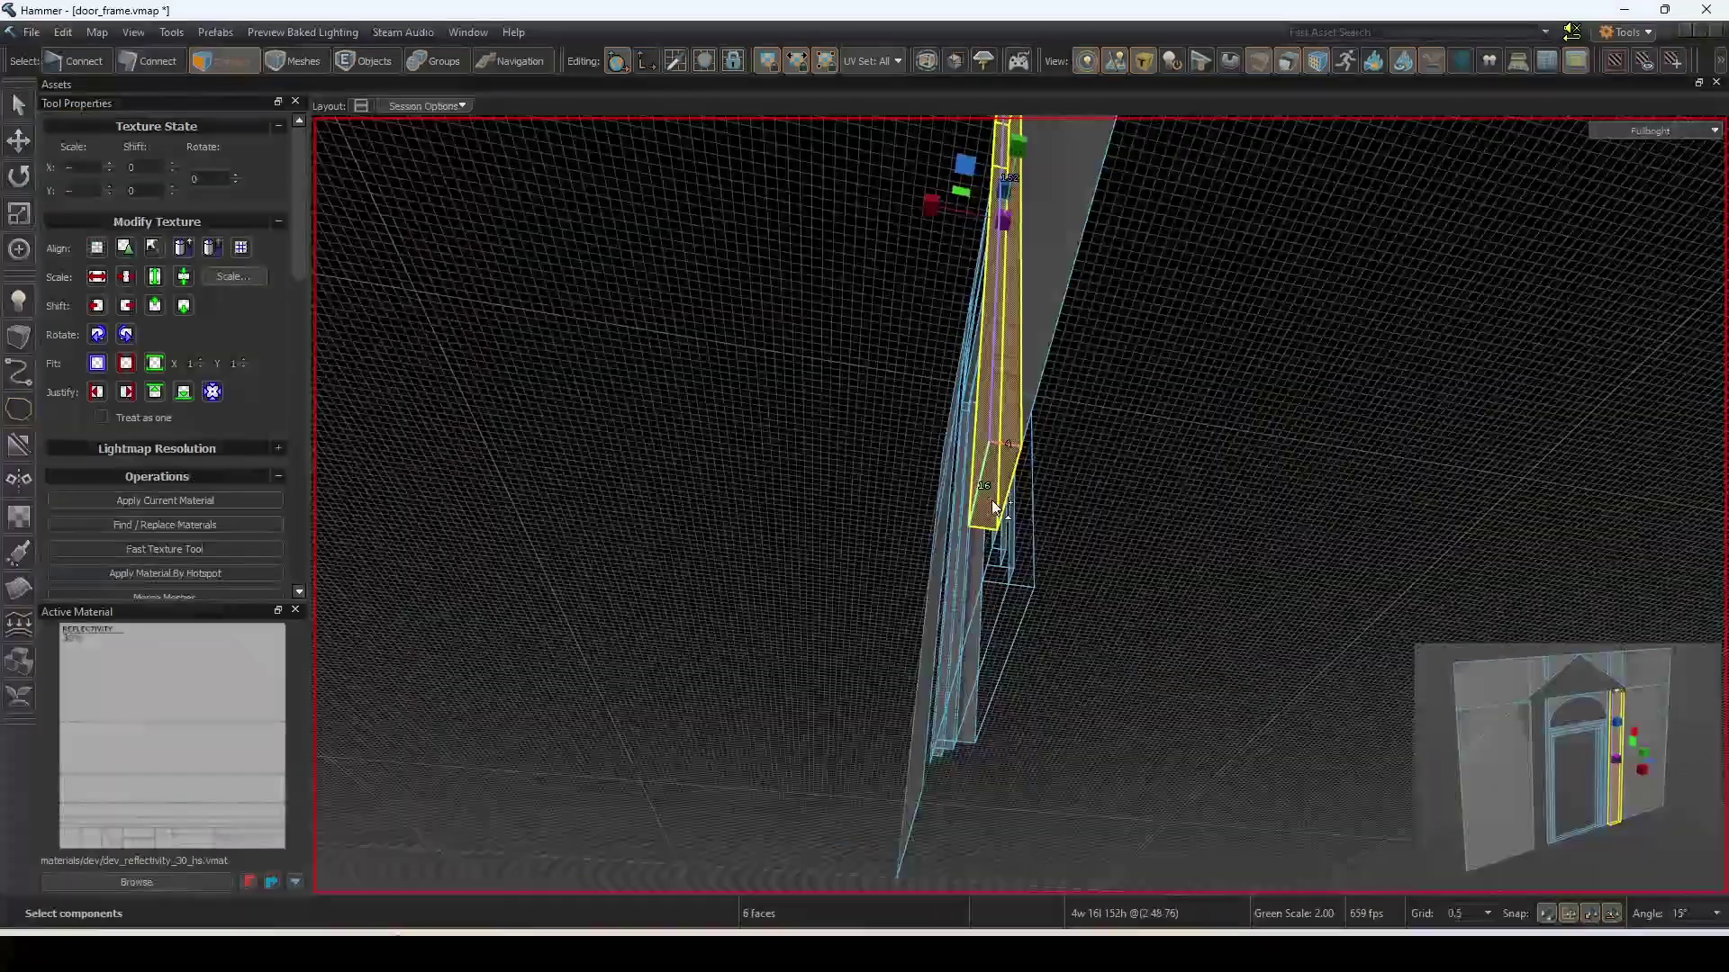
key(Escape)
key(u)
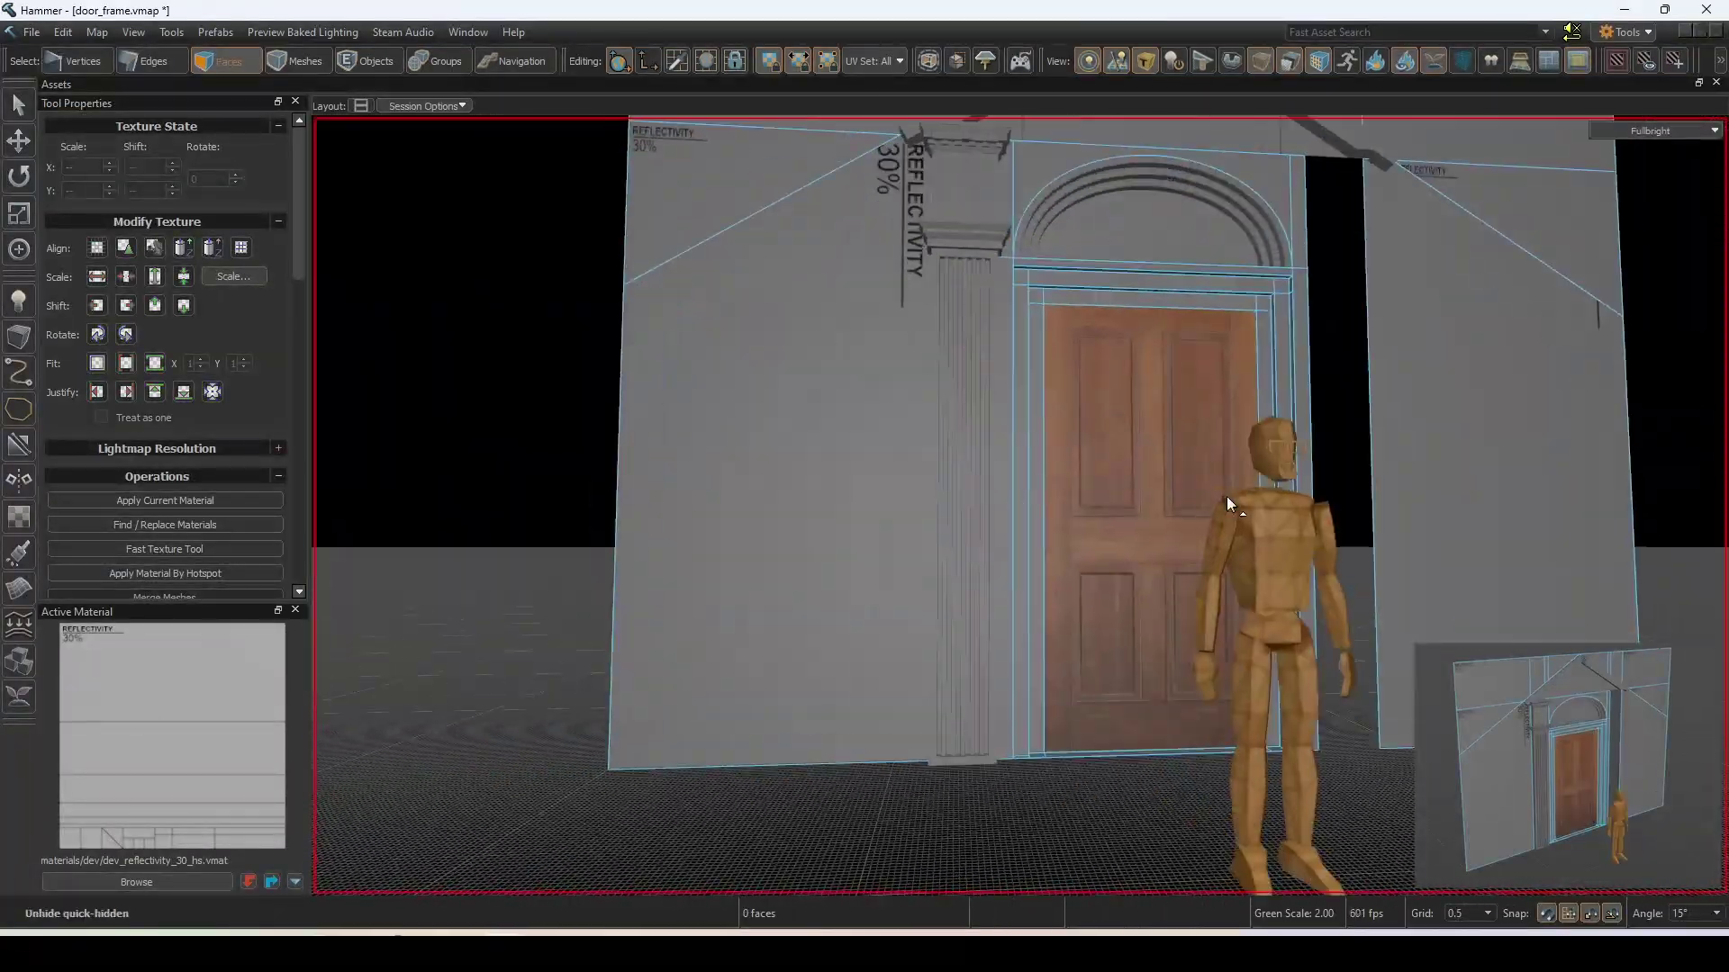
- Save the map and mirror the detailed left pilaster across the door's centre line using a grid of 4
key(ctrl+s)
key(5)
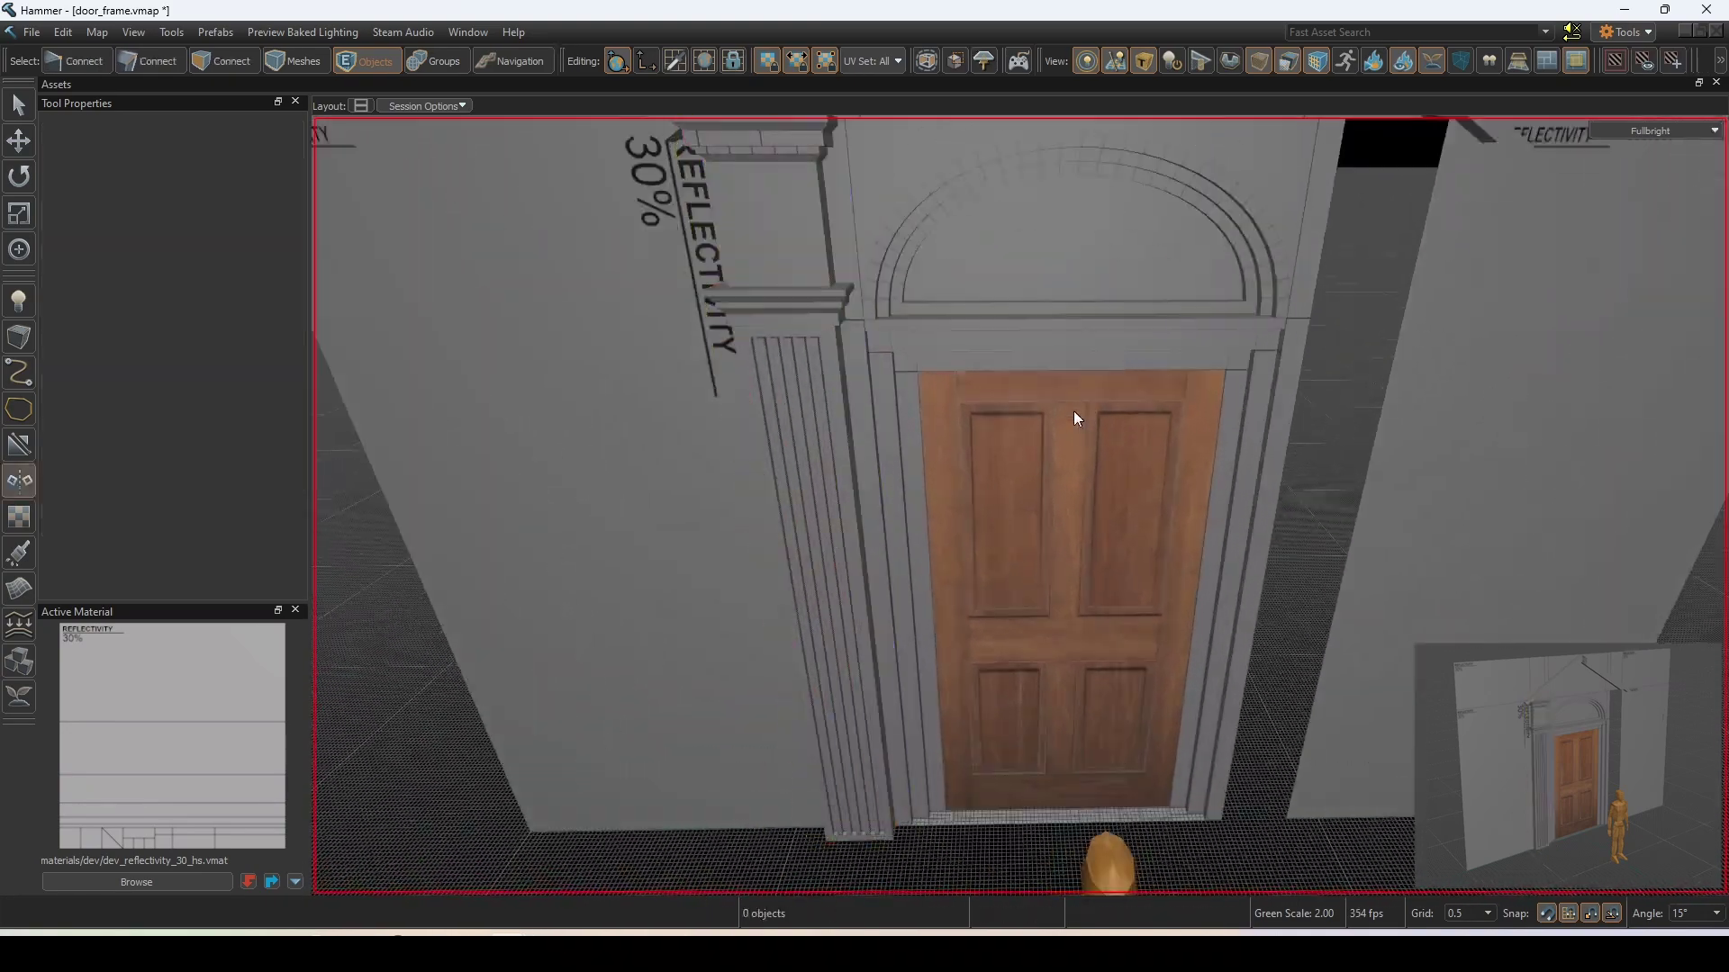
drag(1078, 418, 1069, 478)
key(Escape)
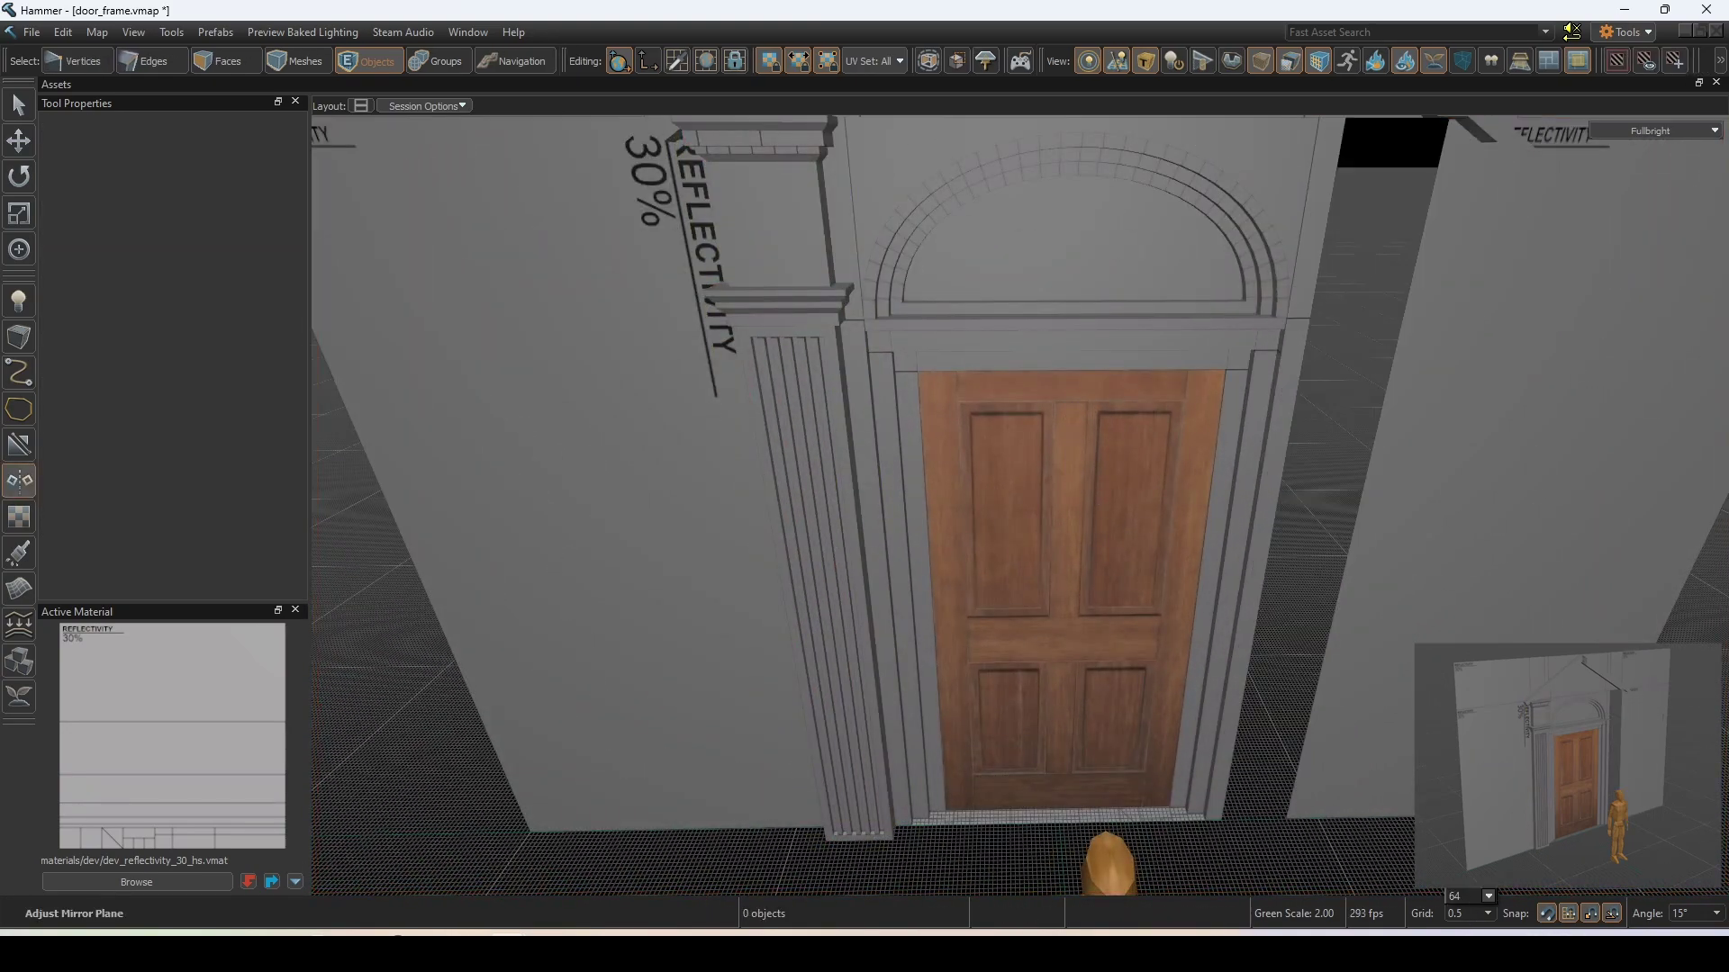
key(bracketright)
key(bracketright)
key(bracketright)
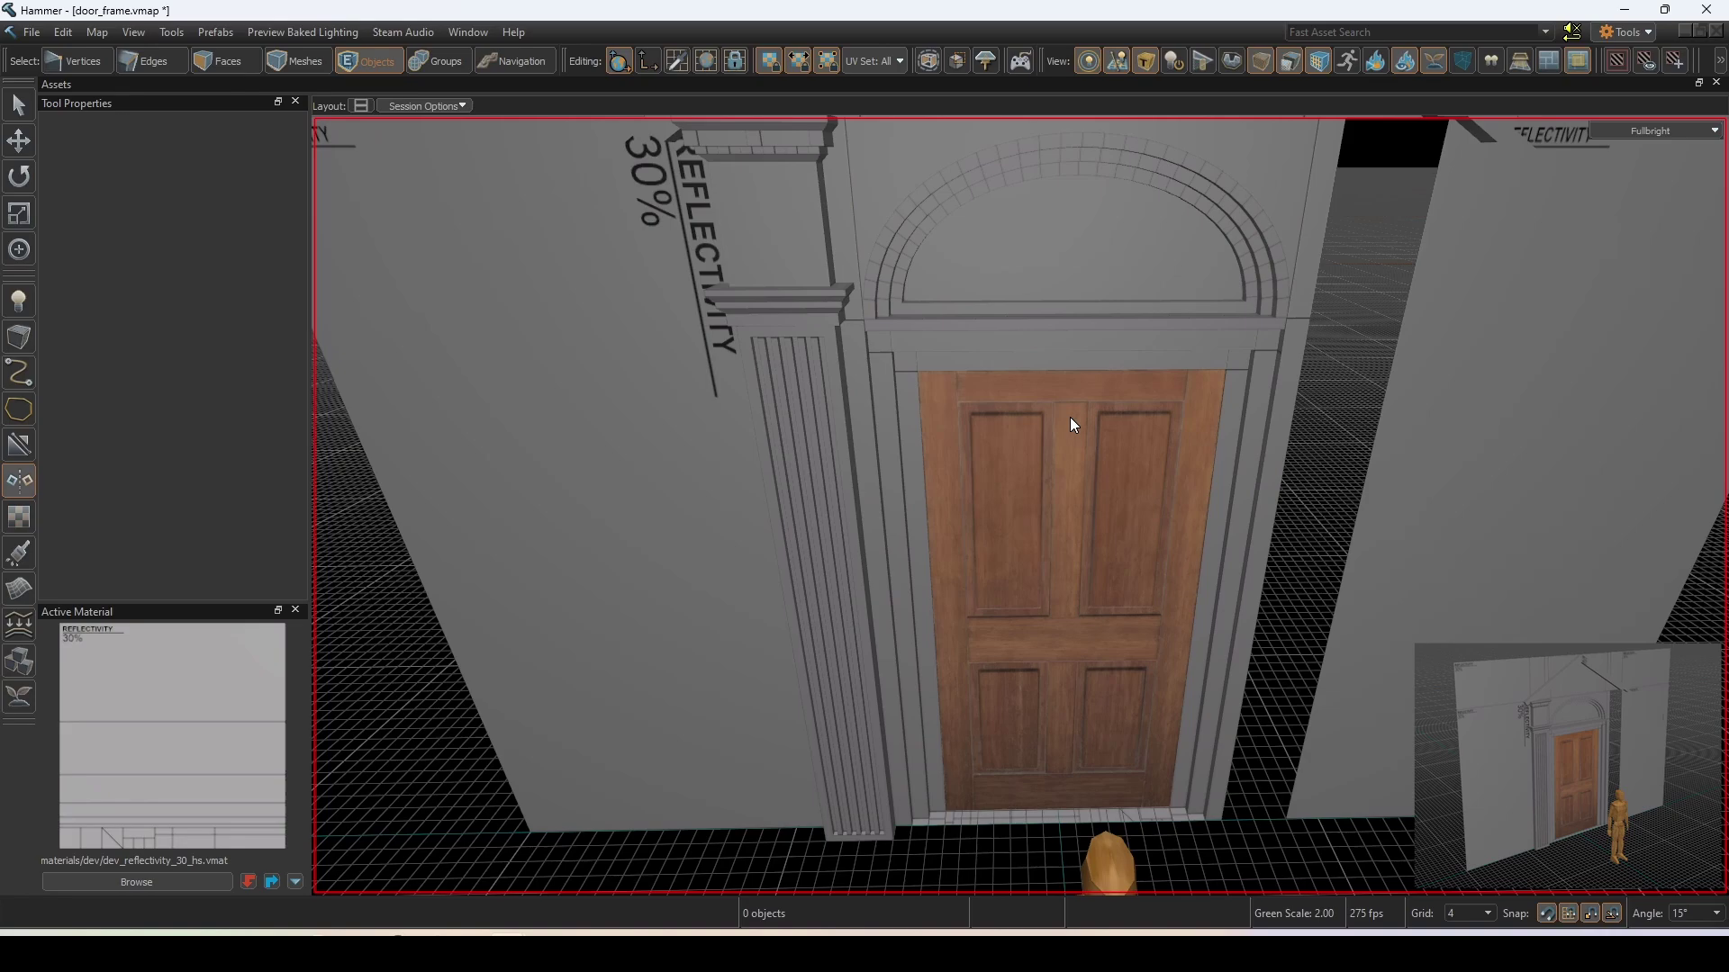
scroll(901, 378, up, 6)
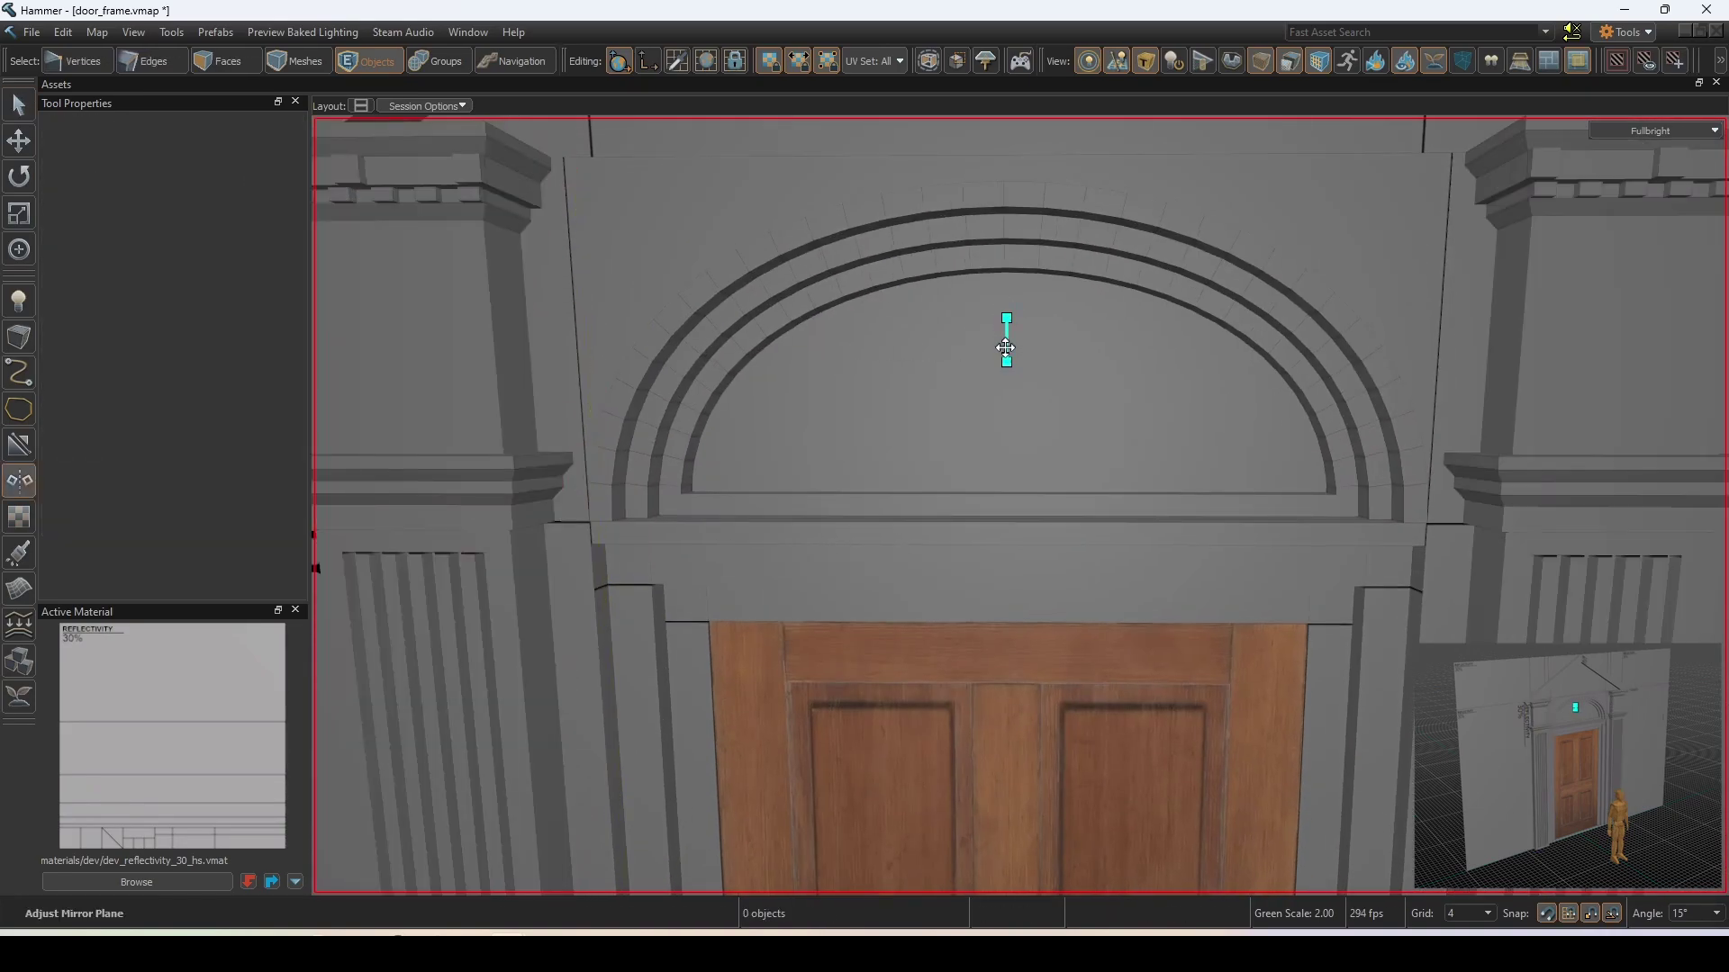
scroll(1006, 348, down, 8)
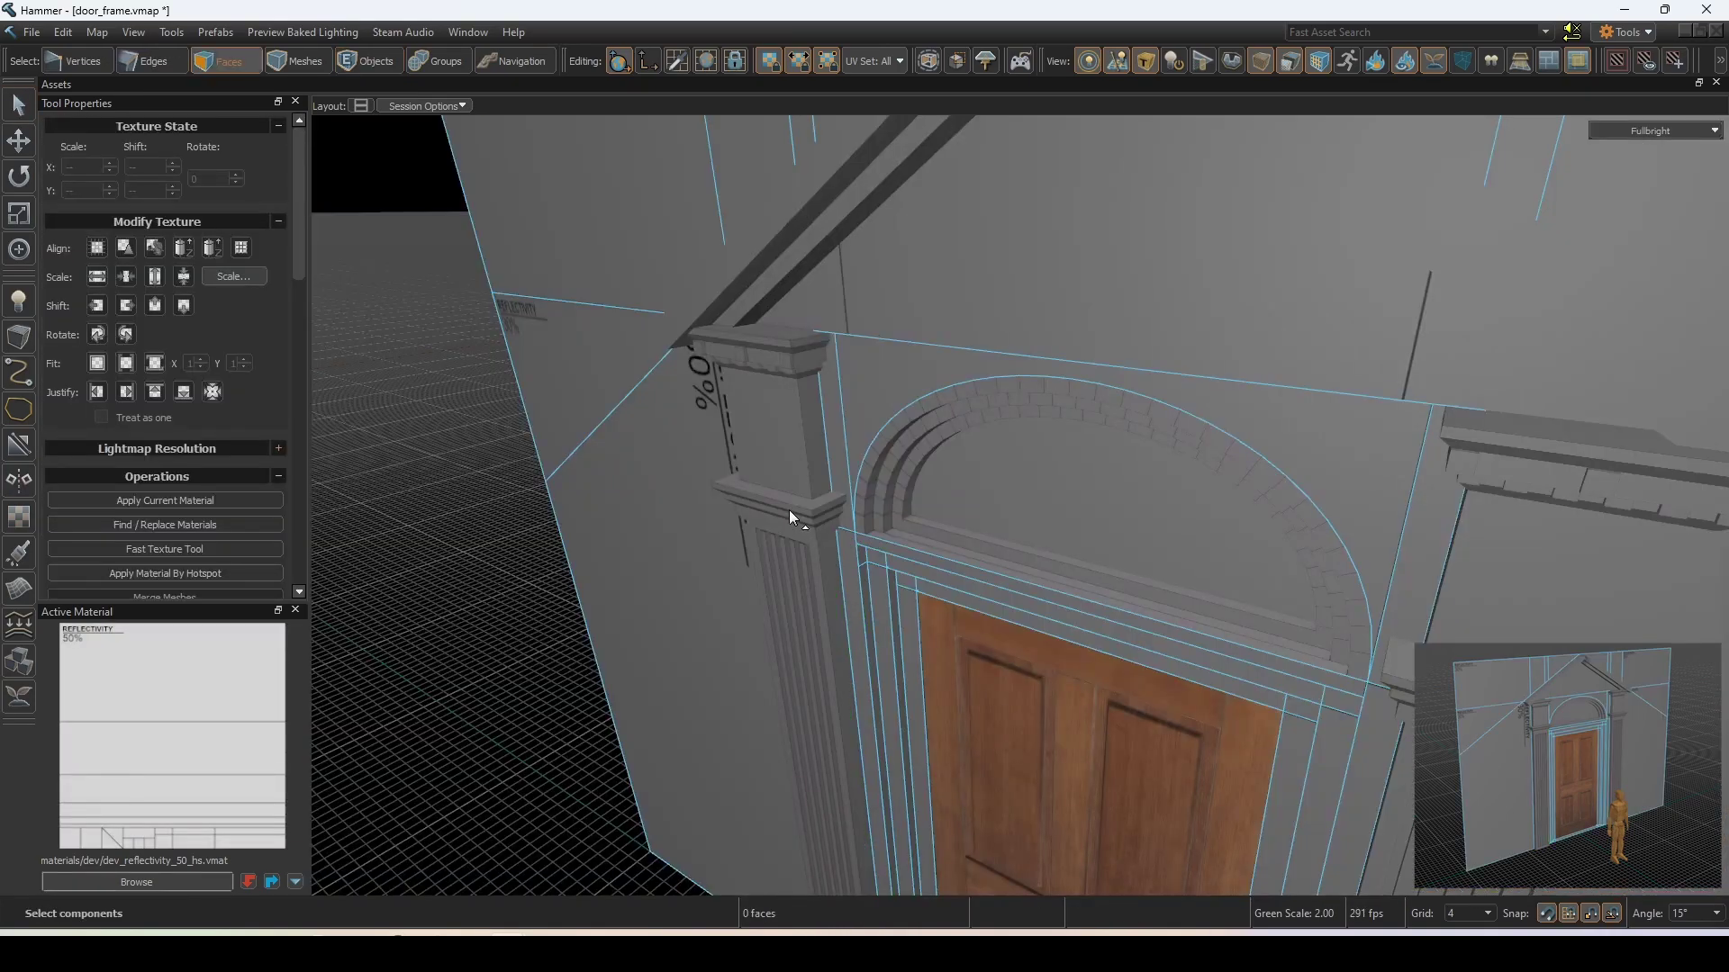
- Apply the dev_reflectivity_50_hs material to the recessed arch and the pediment's sloping mouldings
double_click(1023, 533)
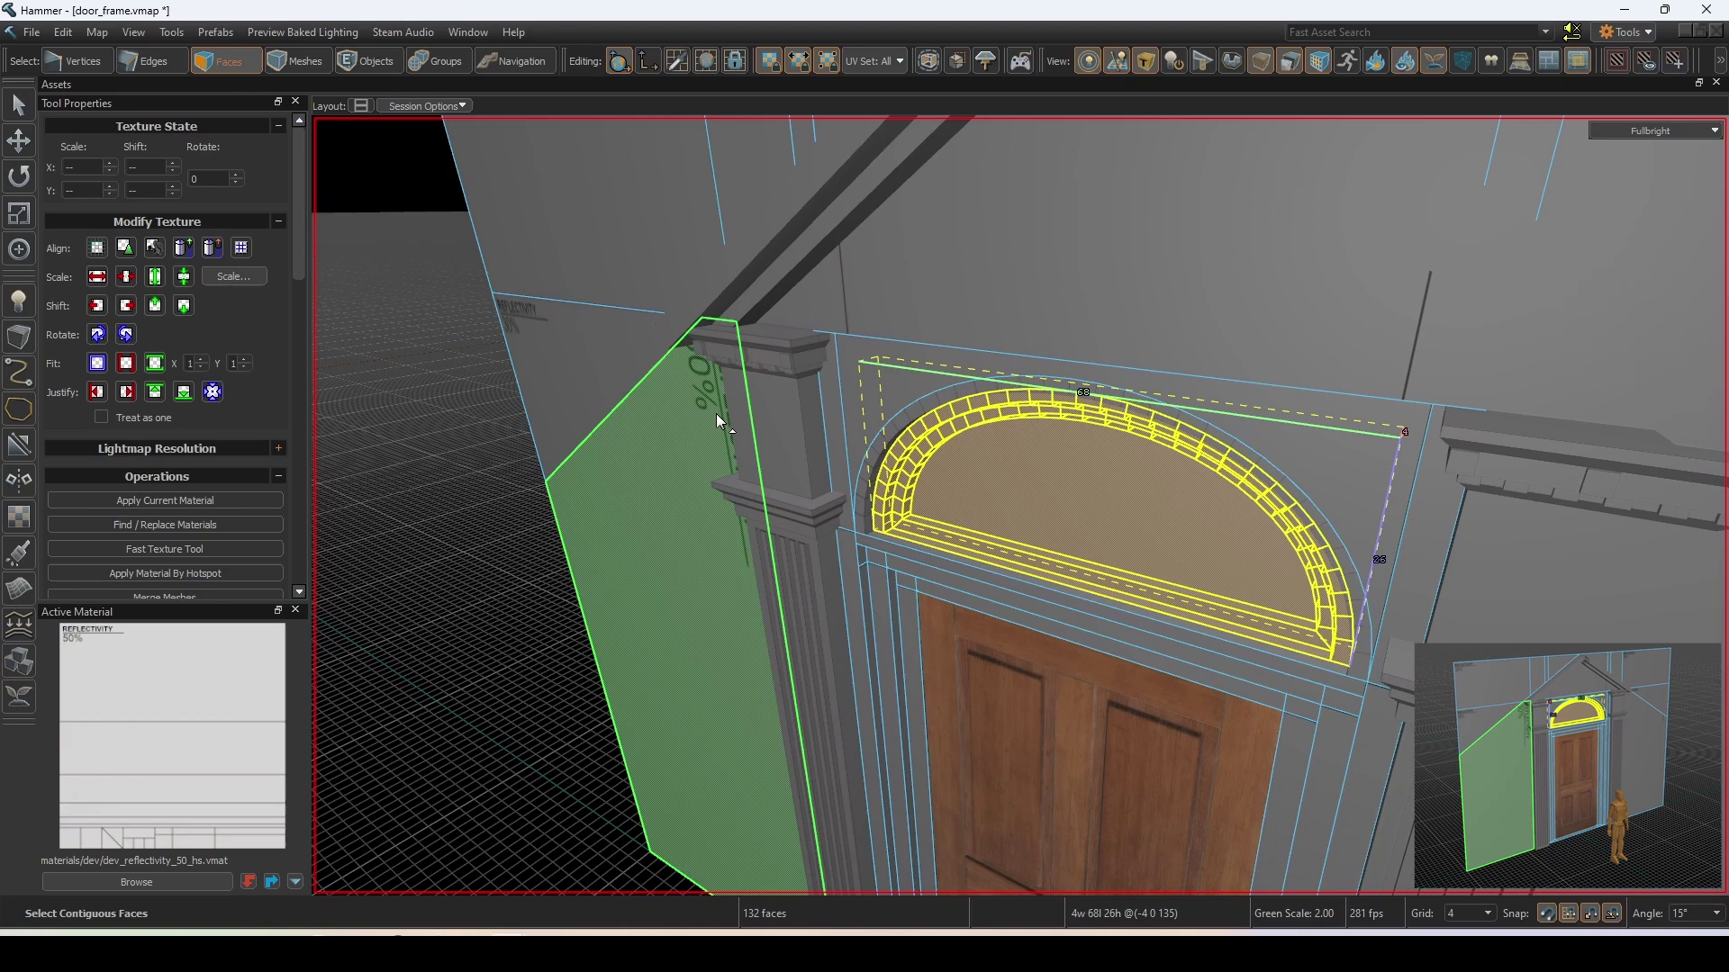
click(353, 349)
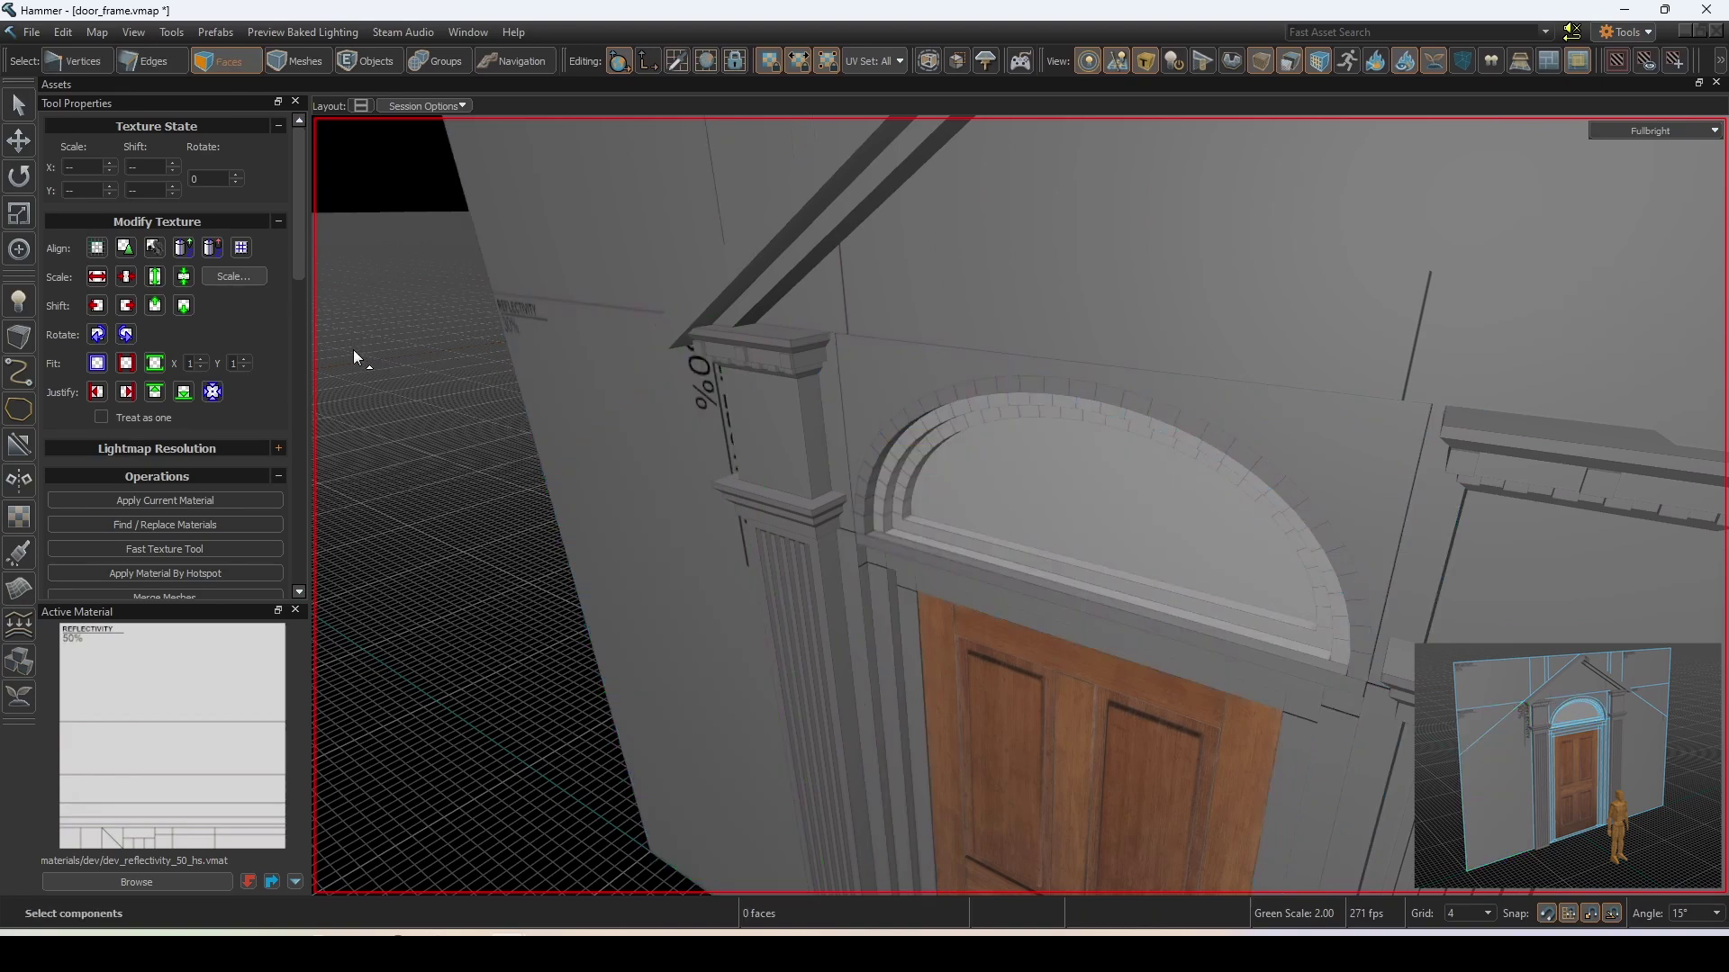
double_click(798, 245)
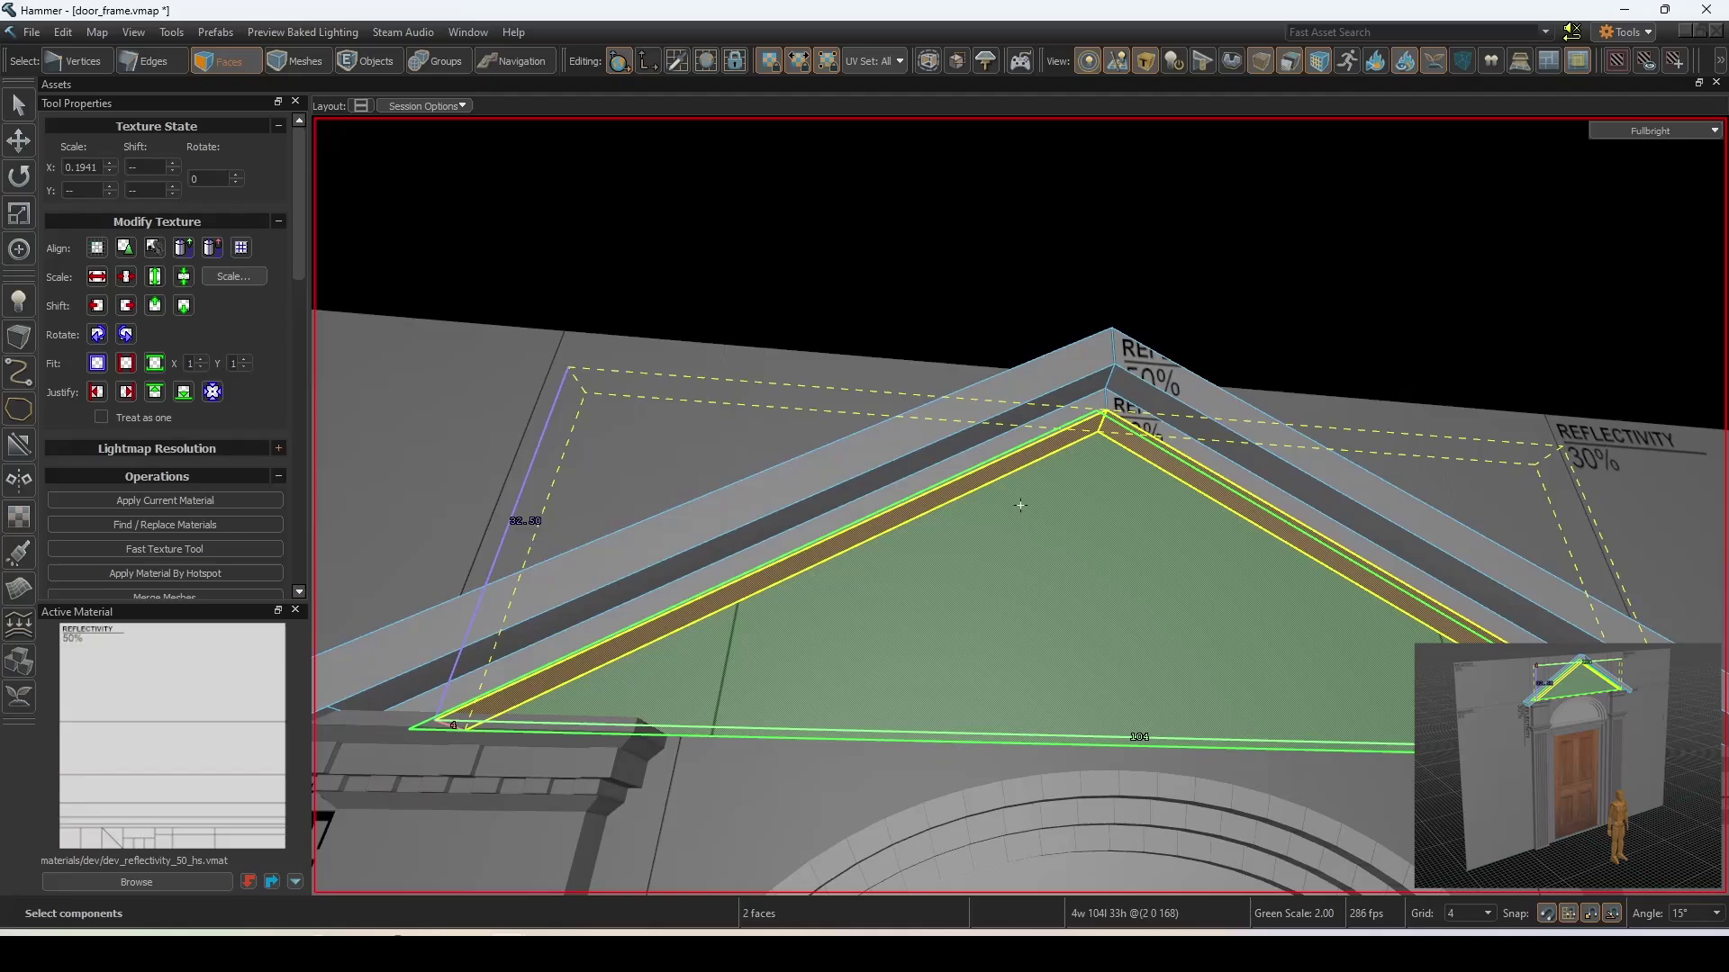
key(ctrl+2)
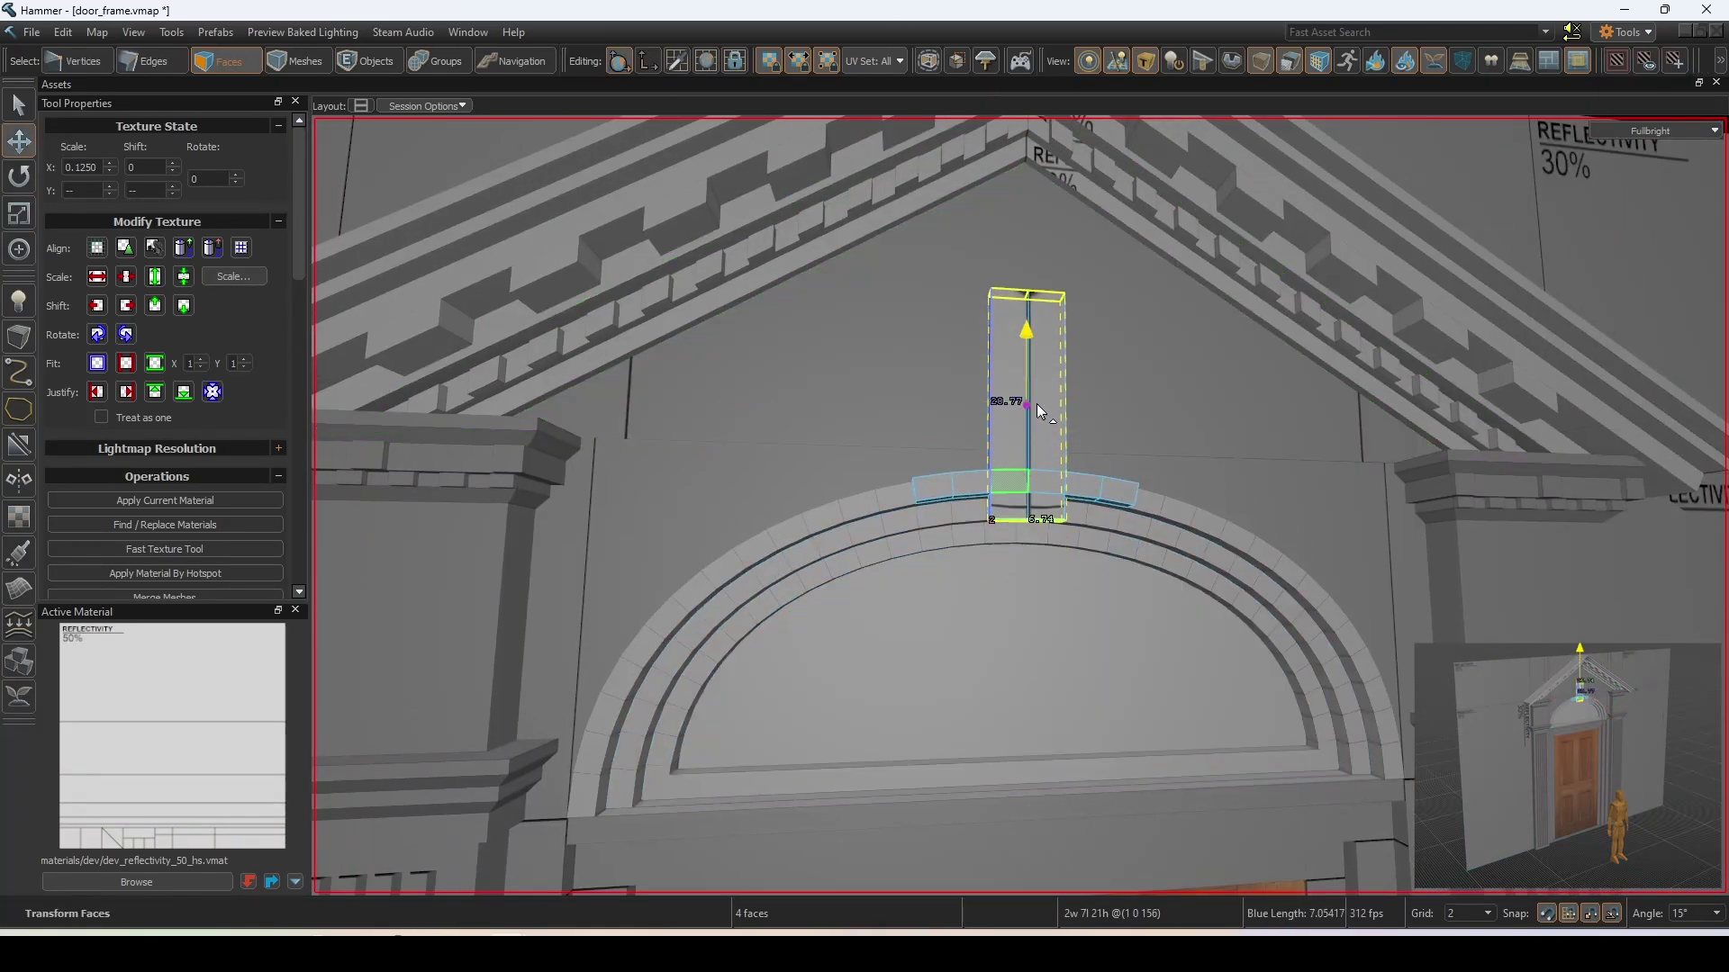
- Isolate the arch's semicircular back face and cut it vertically through its centre
right_drag(1036, 403, 948, 544)
click(953, 620)
drag(949, 543, 895, 407)
right_drag(895, 407, 1107, 505)
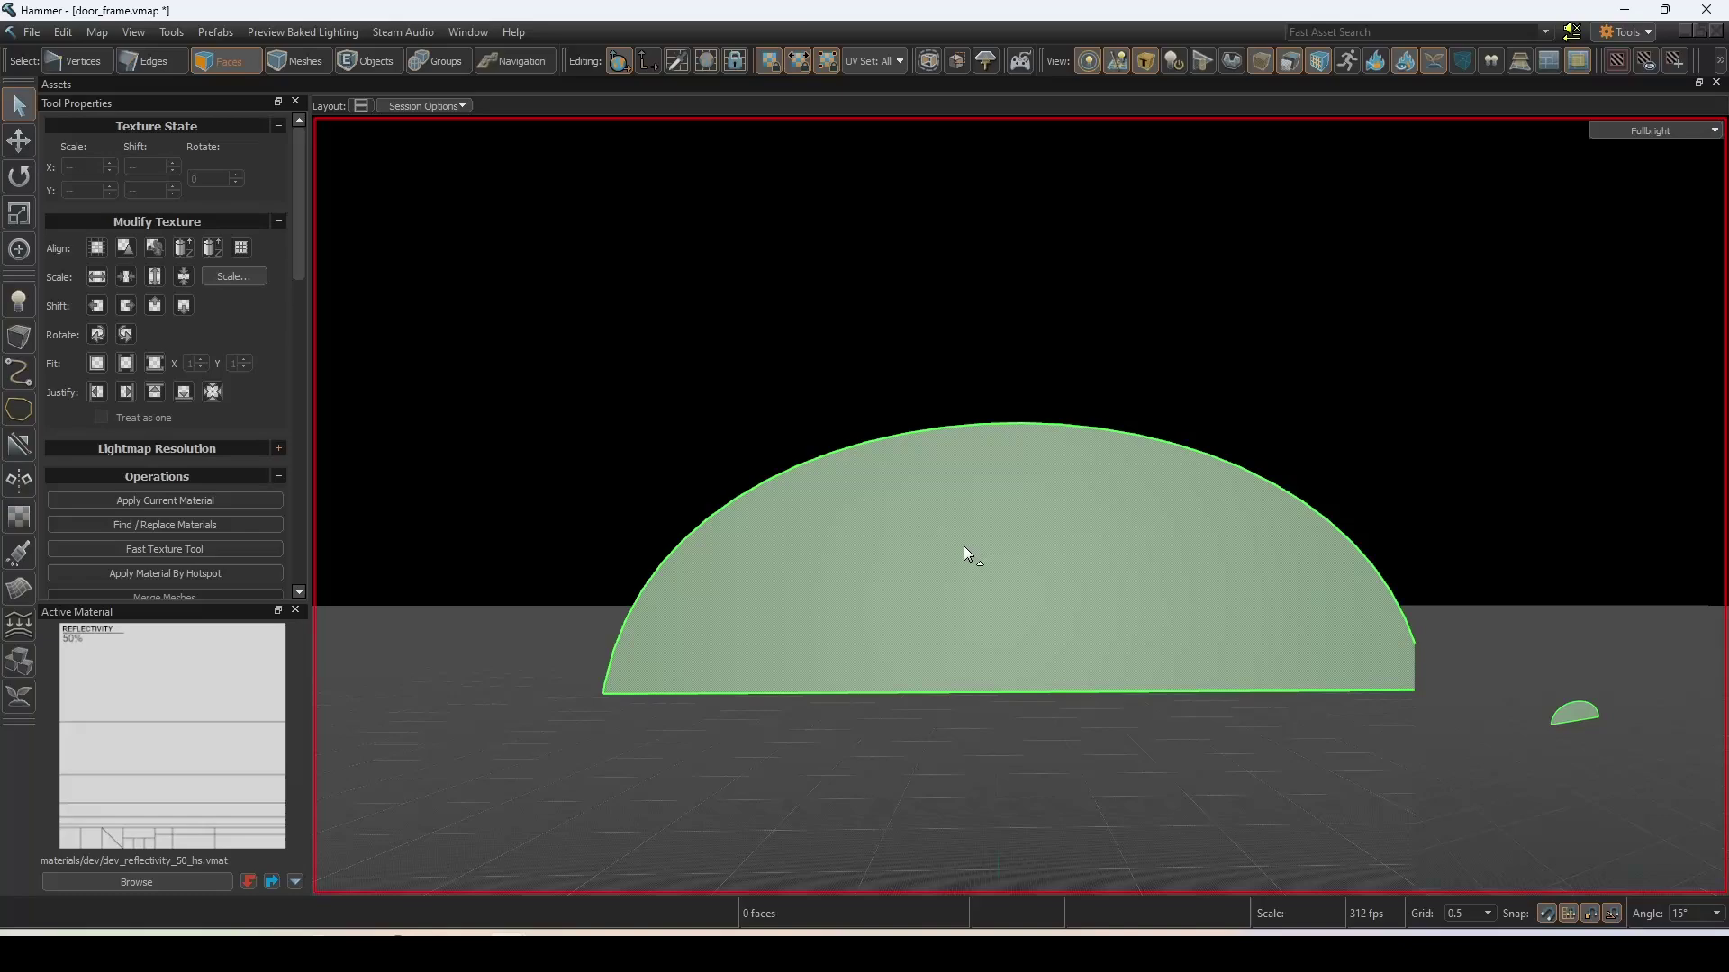
click(998, 506)
key(shift+x)
drag(1023, 475, 1023, 555)
key(Return)
- Divide the semicircle into four radial panes by connecting the base's midpoint to a rim vertex on each side
key(1)
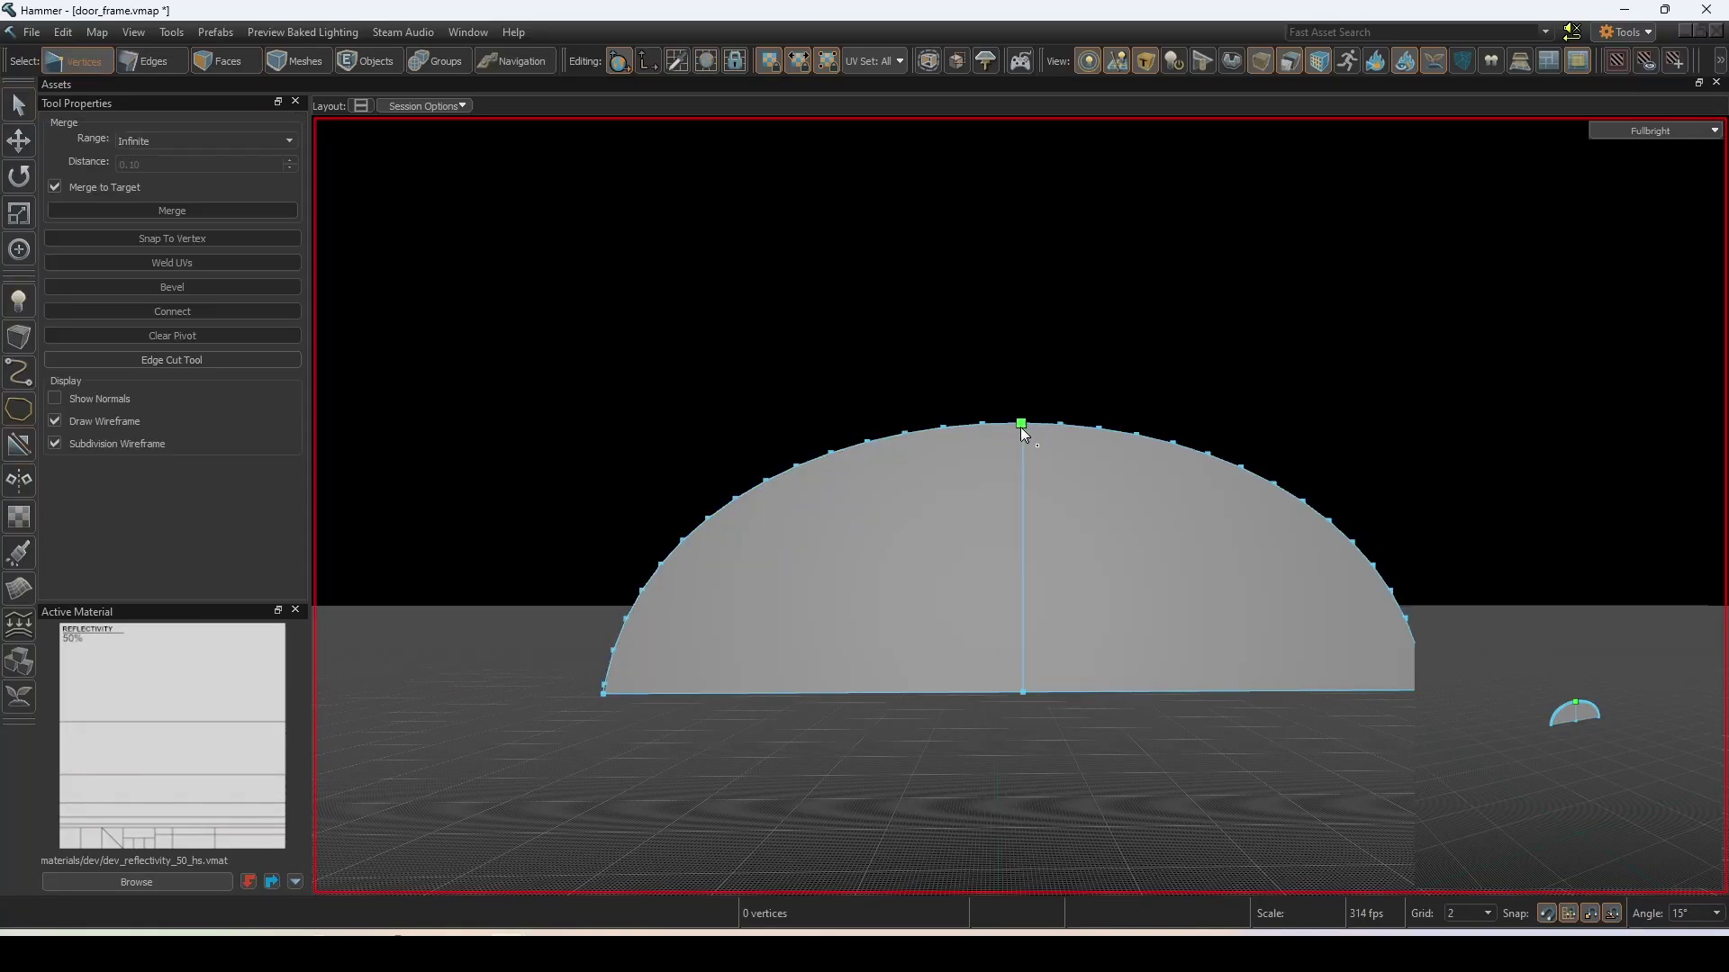
key(alt+c)
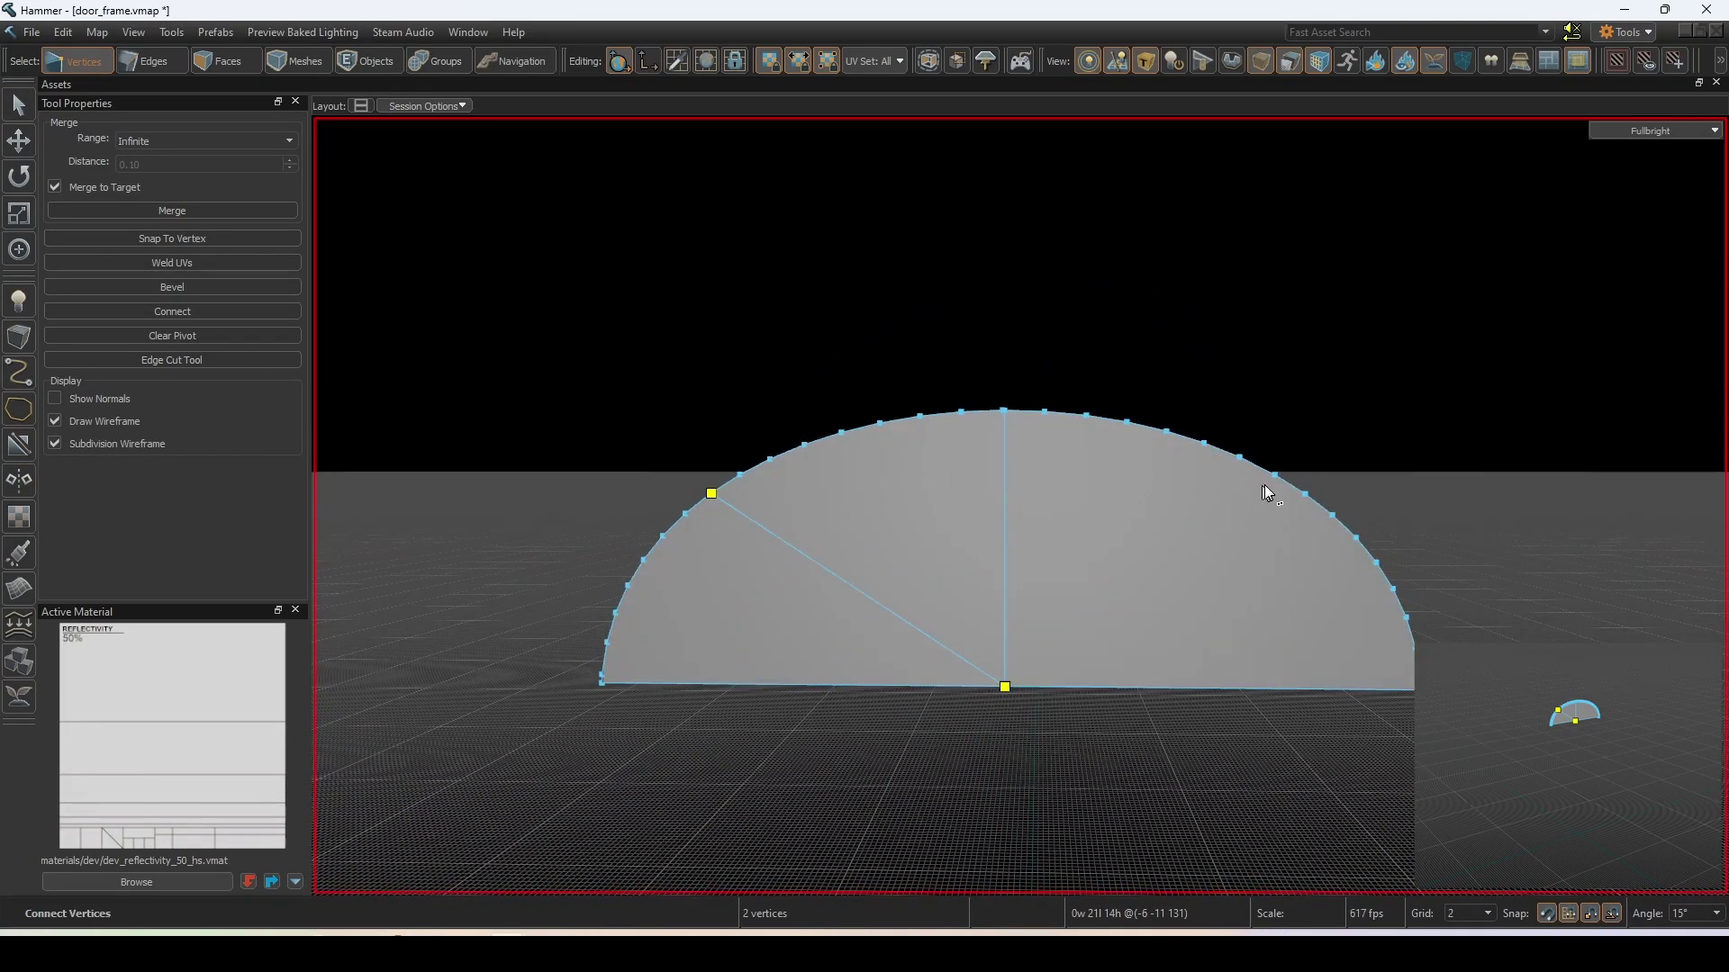
scroll(1284, 514, down, 2)
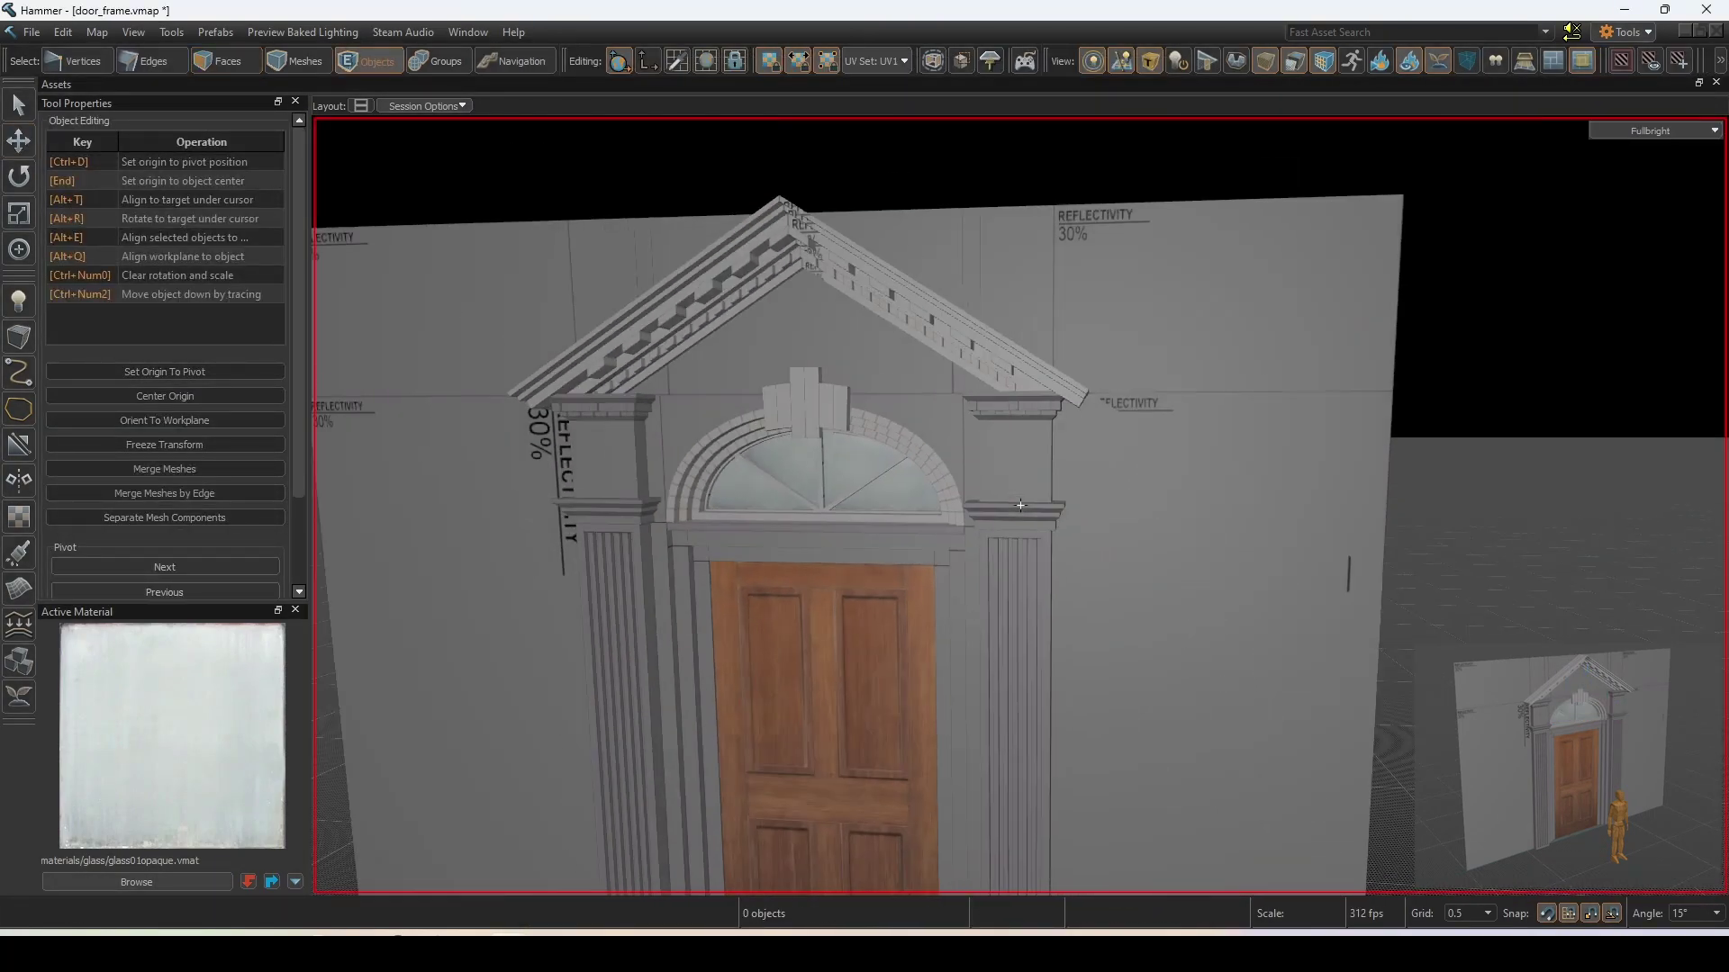
- Select the left pilaster's shaft faces textured with dark weathered concrete trim and choose the tiling mode for hotspot texturing
right_drag(1020, 505, 1106, 420)
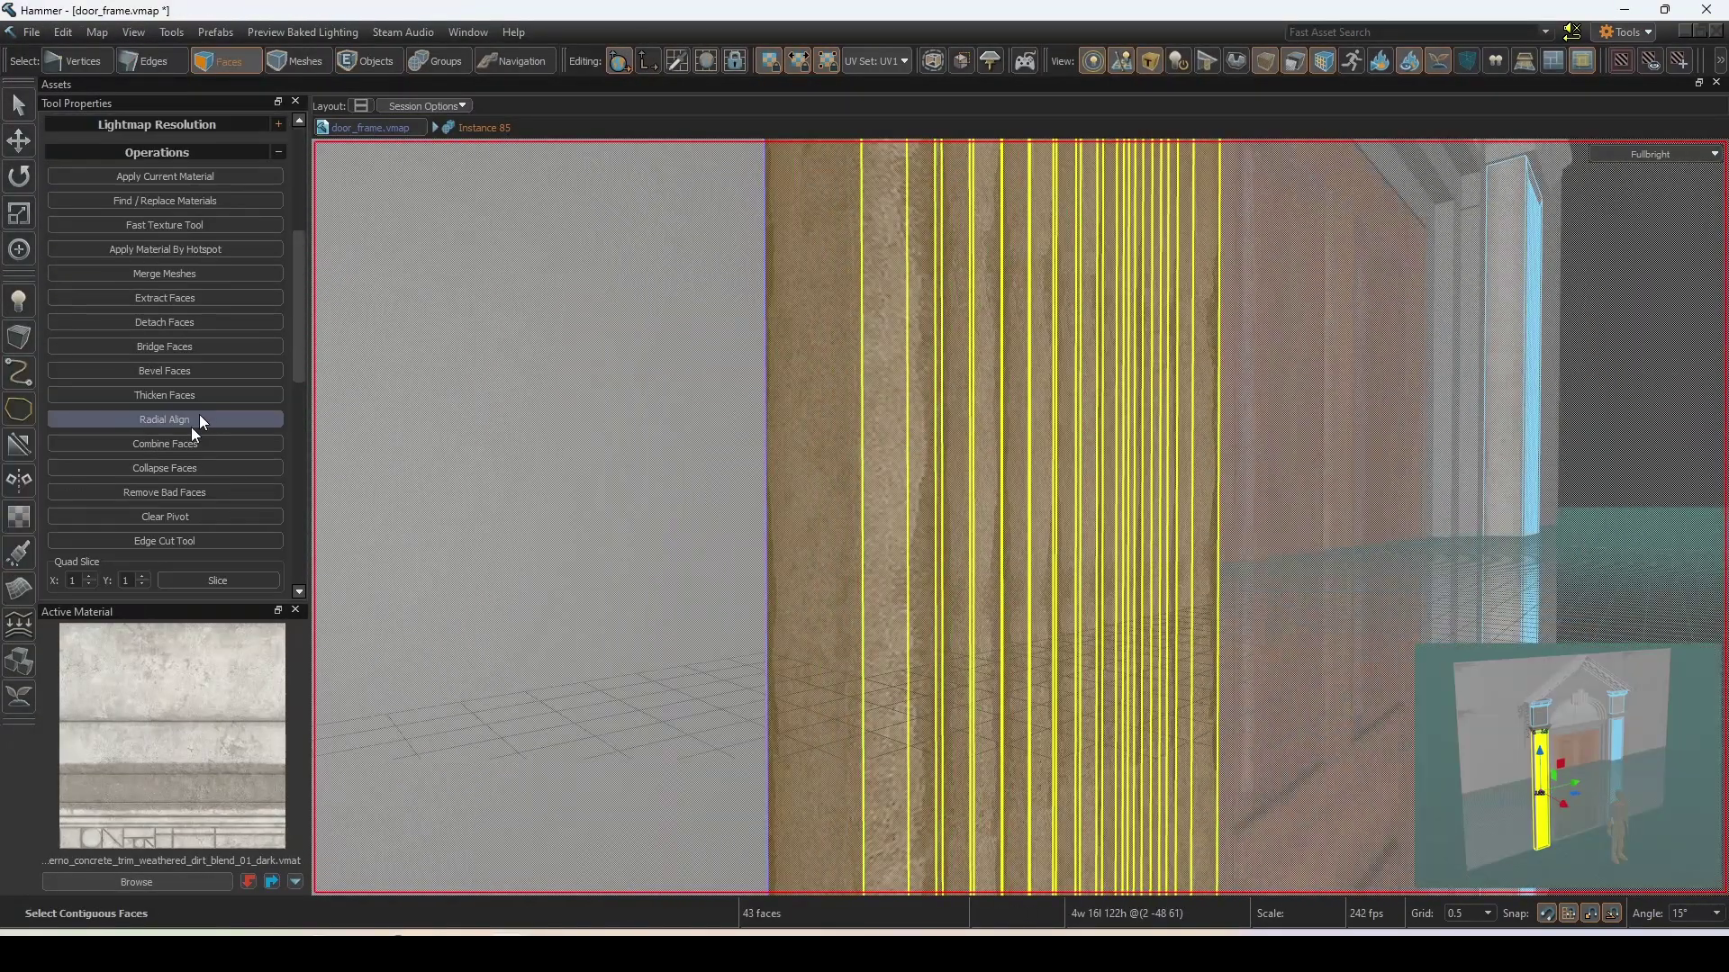
scroll(198, 414, down, 5)
click(133, 545)
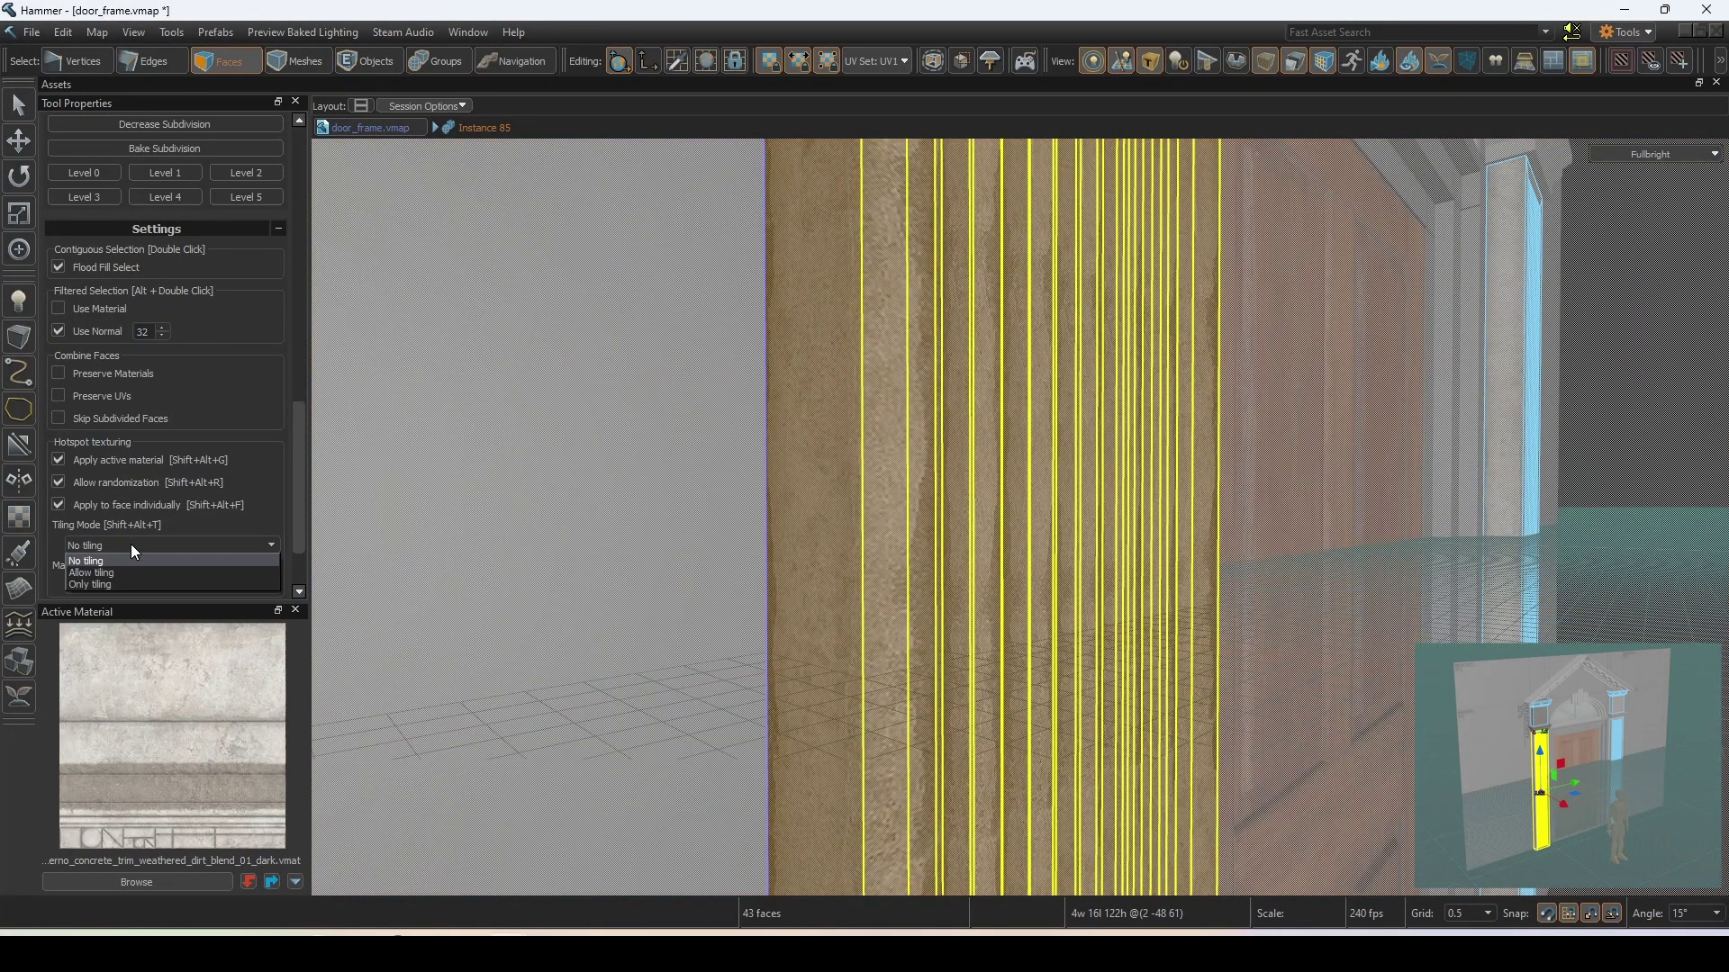
click(131, 565)
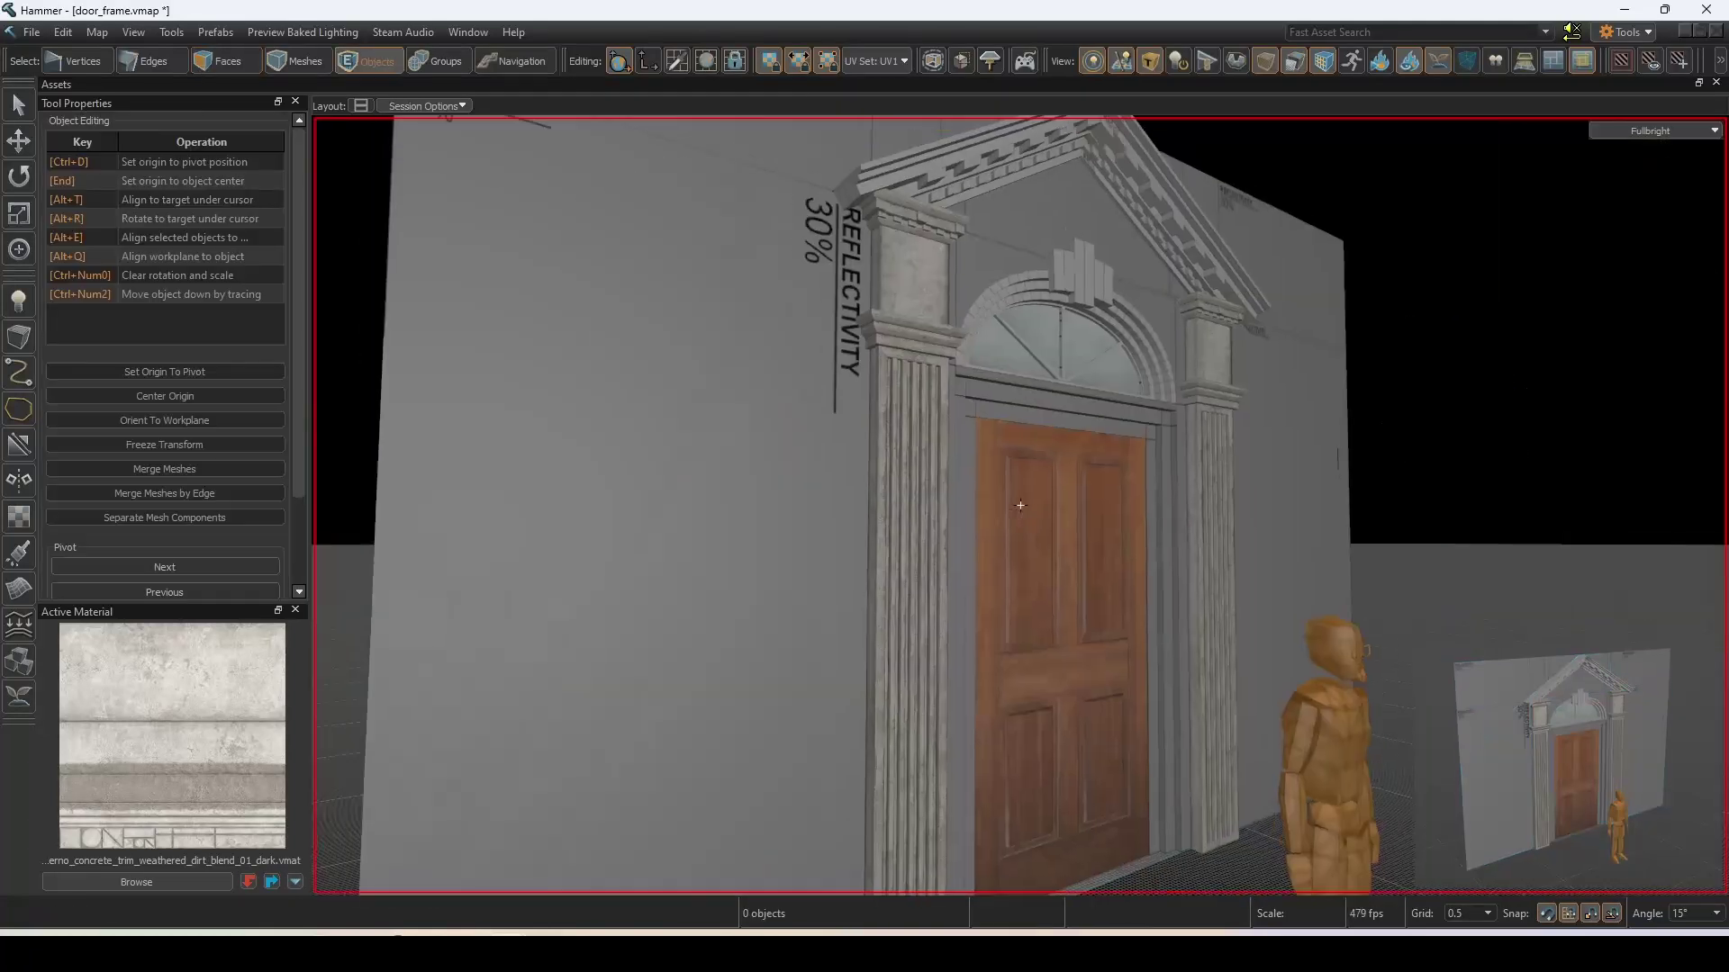
- Apply the inferno_concrete_trim_weathered_dirt_blend_01 material by hotspot to the arch mouldings, keystone and fanlight frame
right_drag(865, 486, 905, 337)
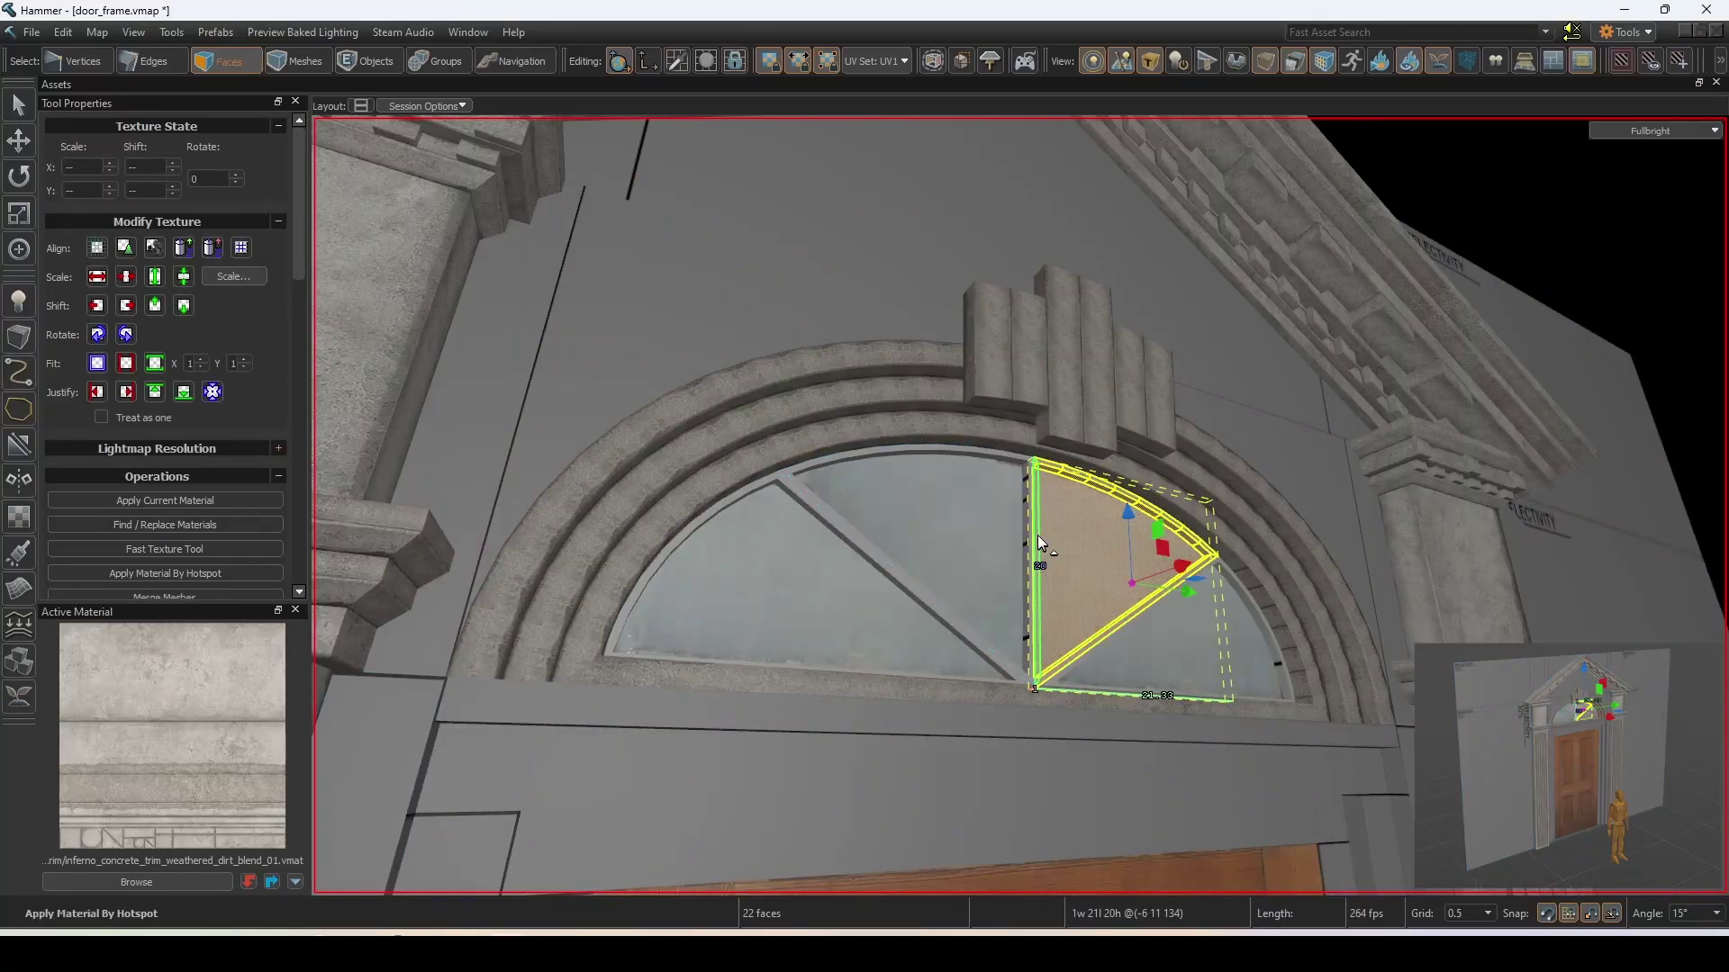
double_click(1153, 641)
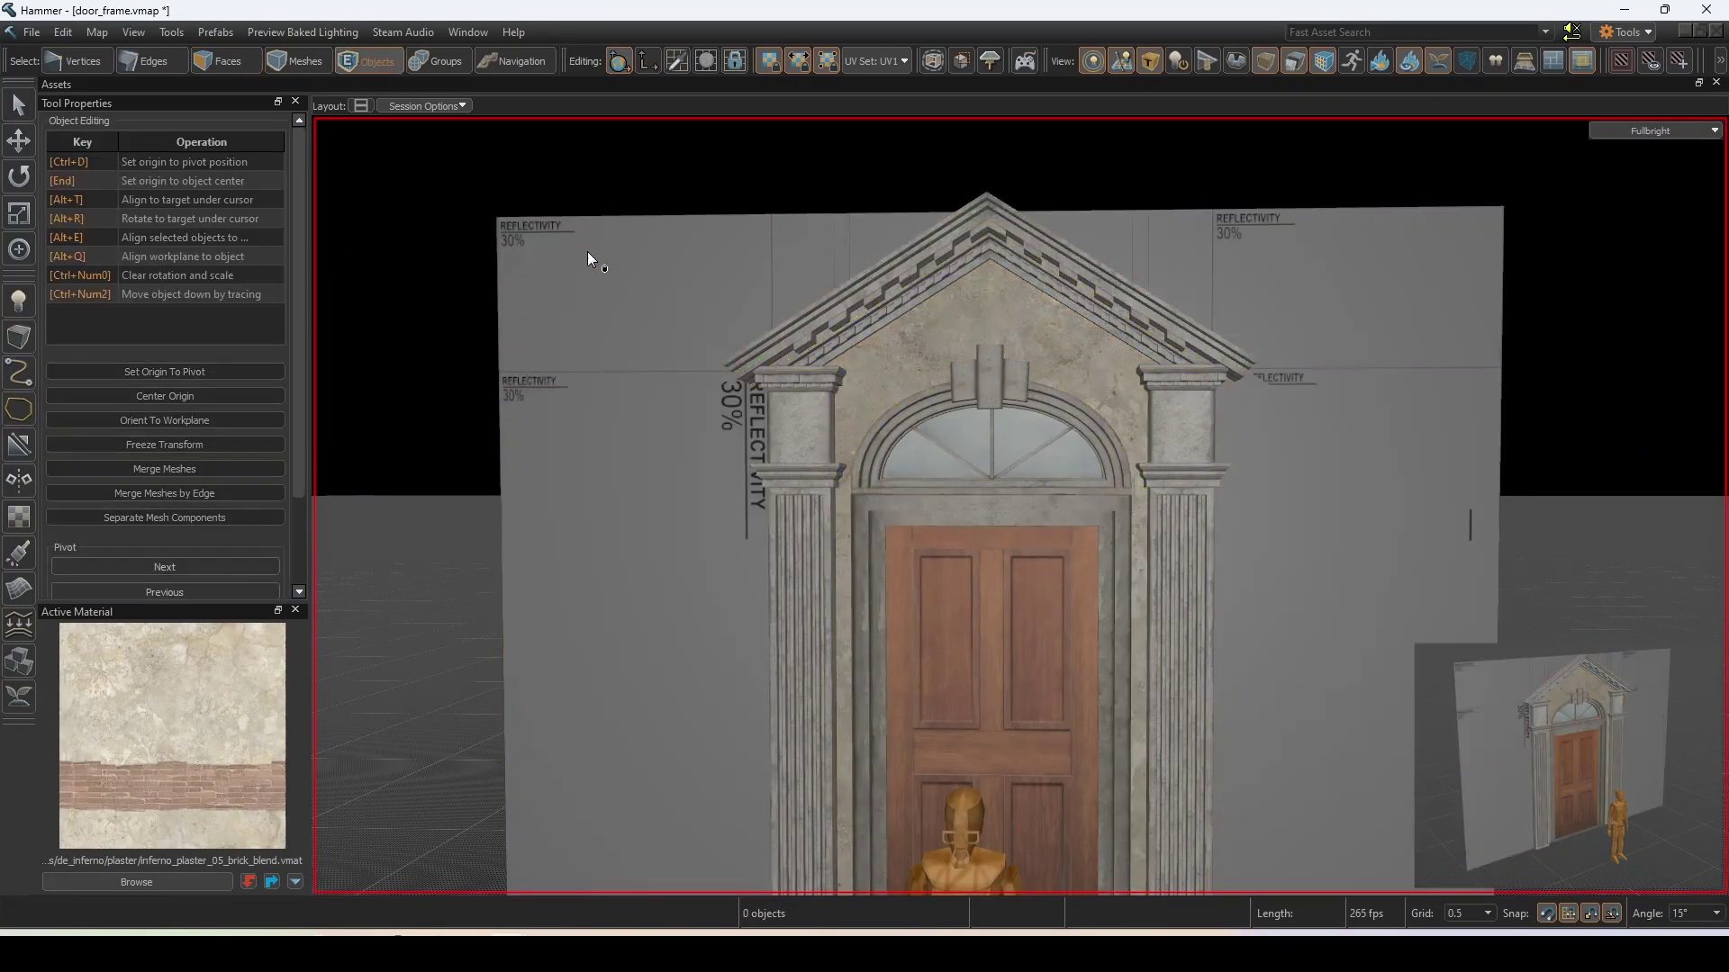
- Apply the inferno_plaster_05_brick_blend material to the wall faces around the door surround
key(3)
double_click(659, 356)
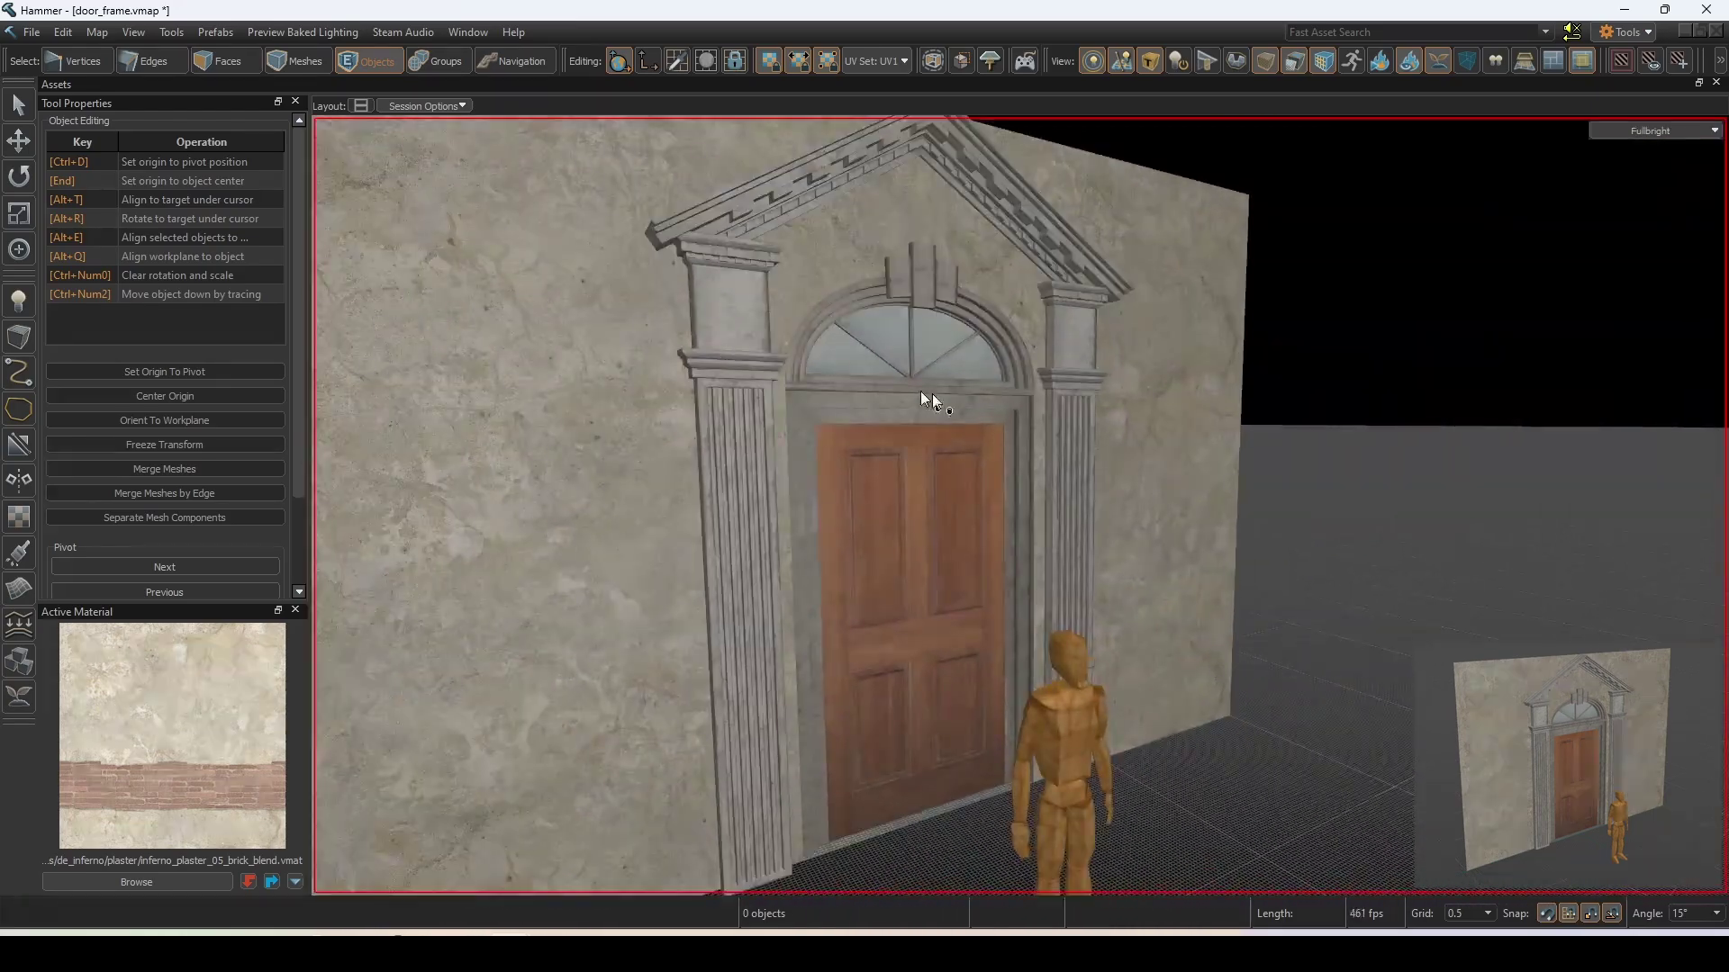
key(3)
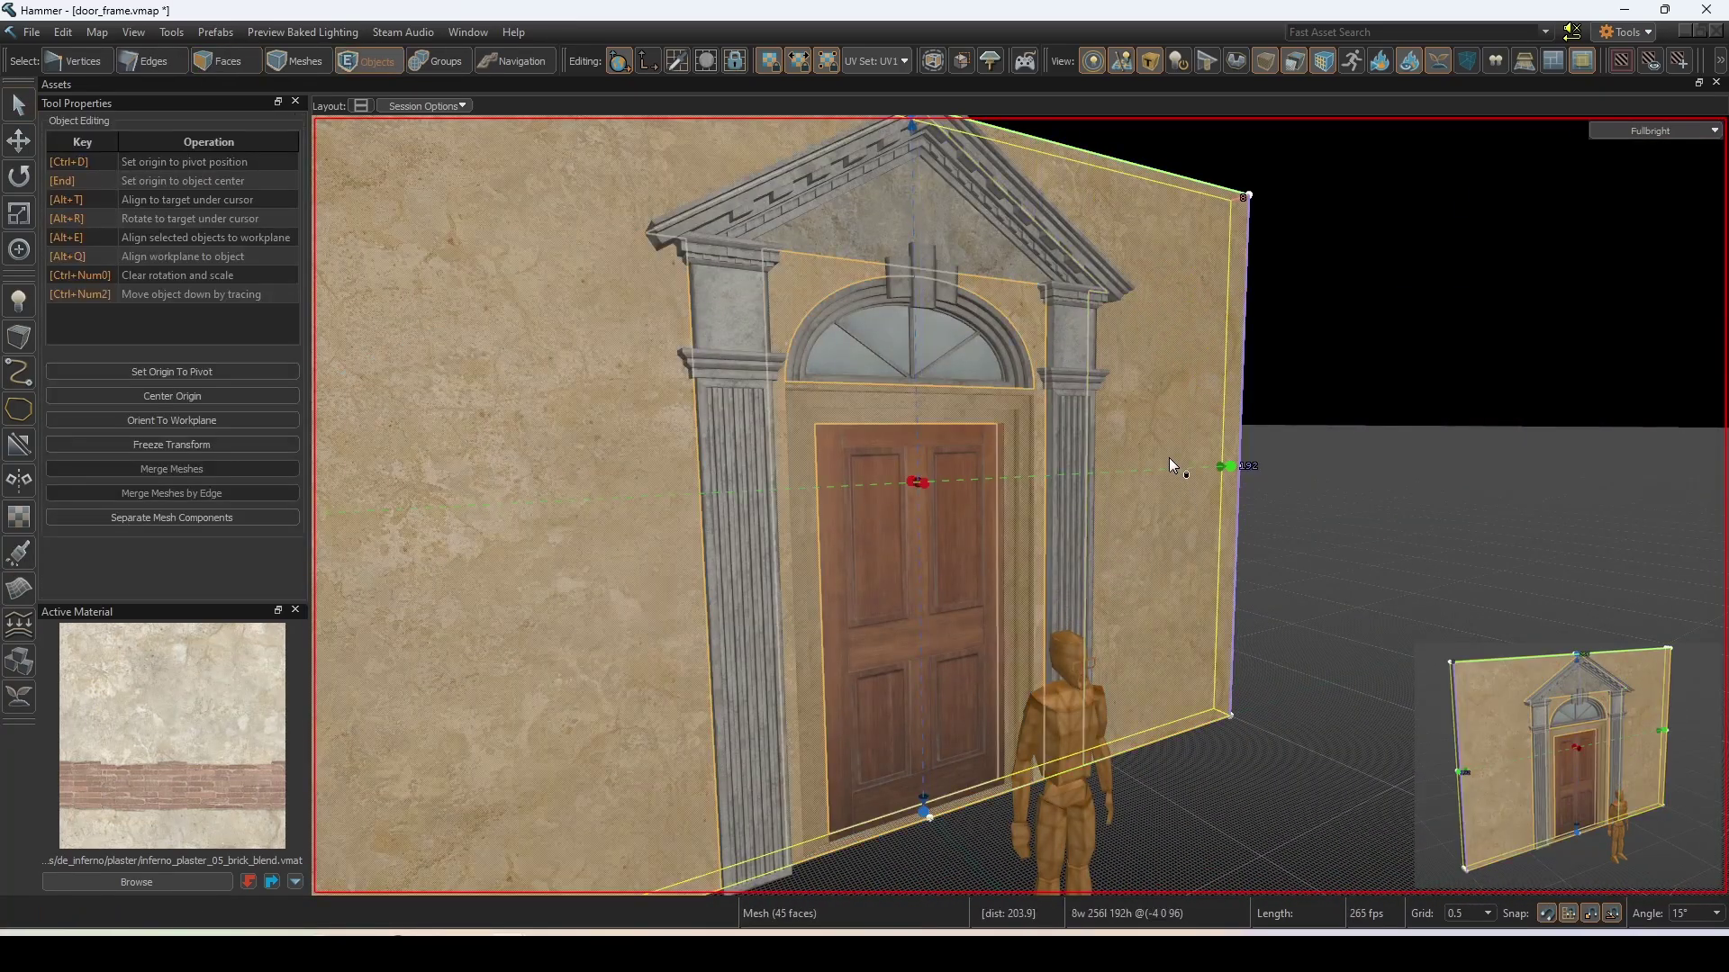
- Paint the exposed brick of inferno_plaster_05_brick_blend onto the plaster wall around the pilasters, arch and pediment
key(shift+v)
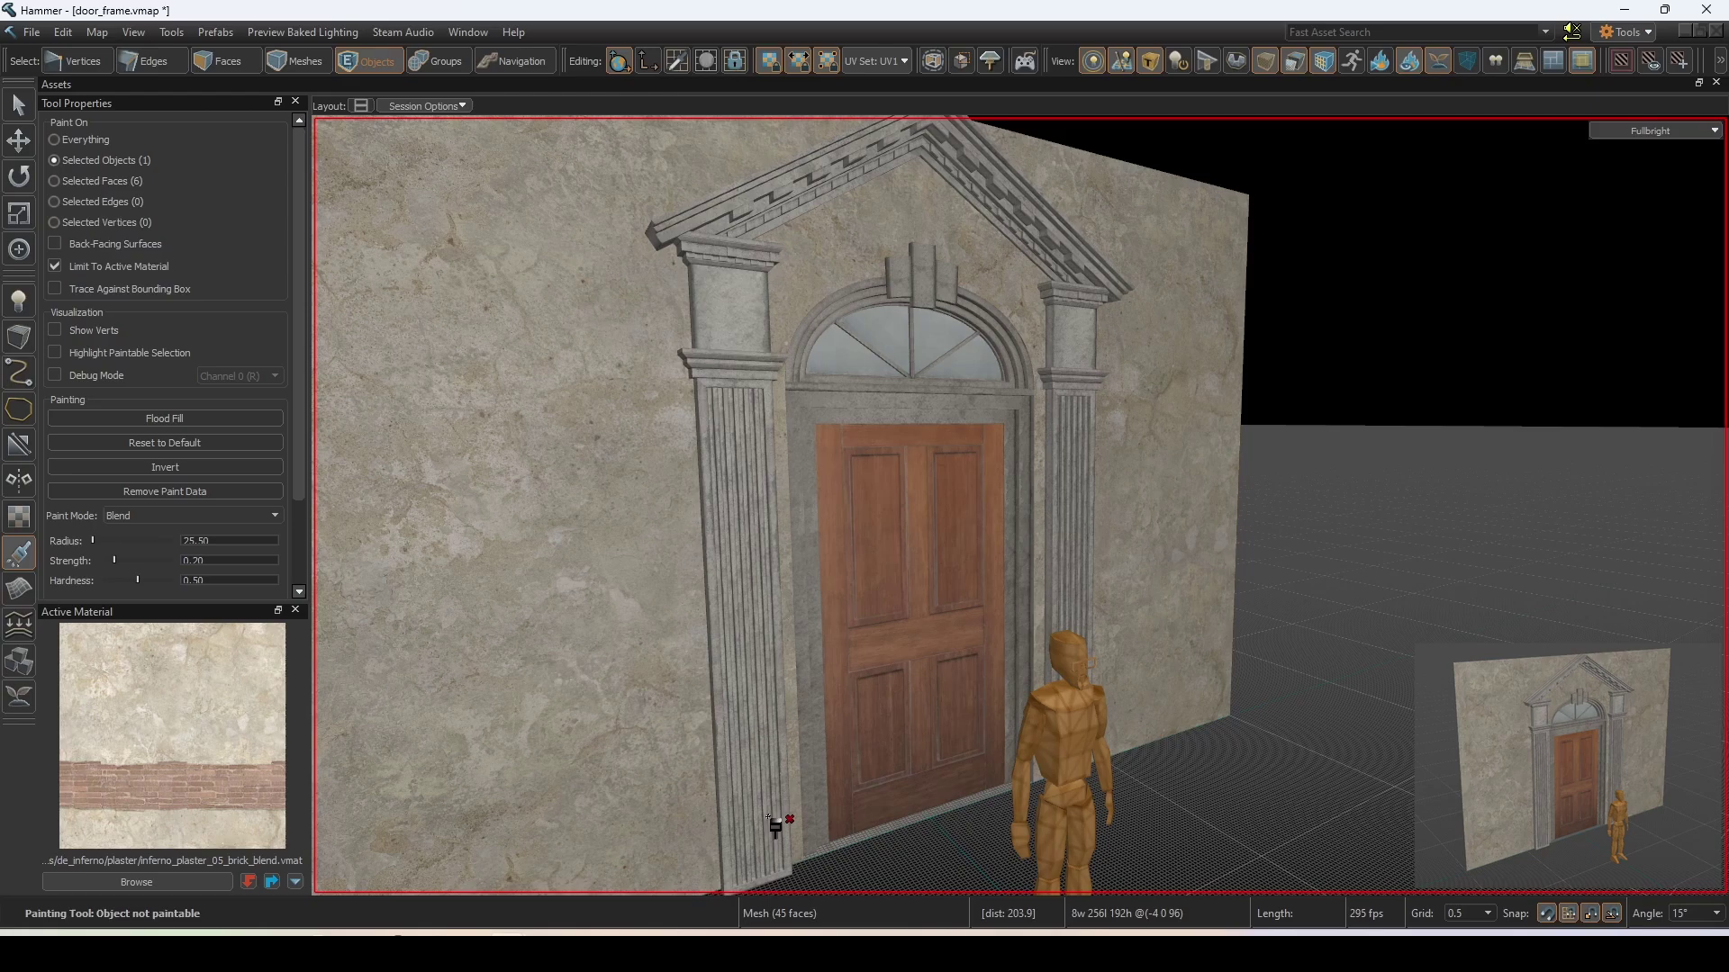
mouse_move(801, 873)
right_down()
mouse_move(1133, 262)
mouse_move(1218, 513)
right_up()
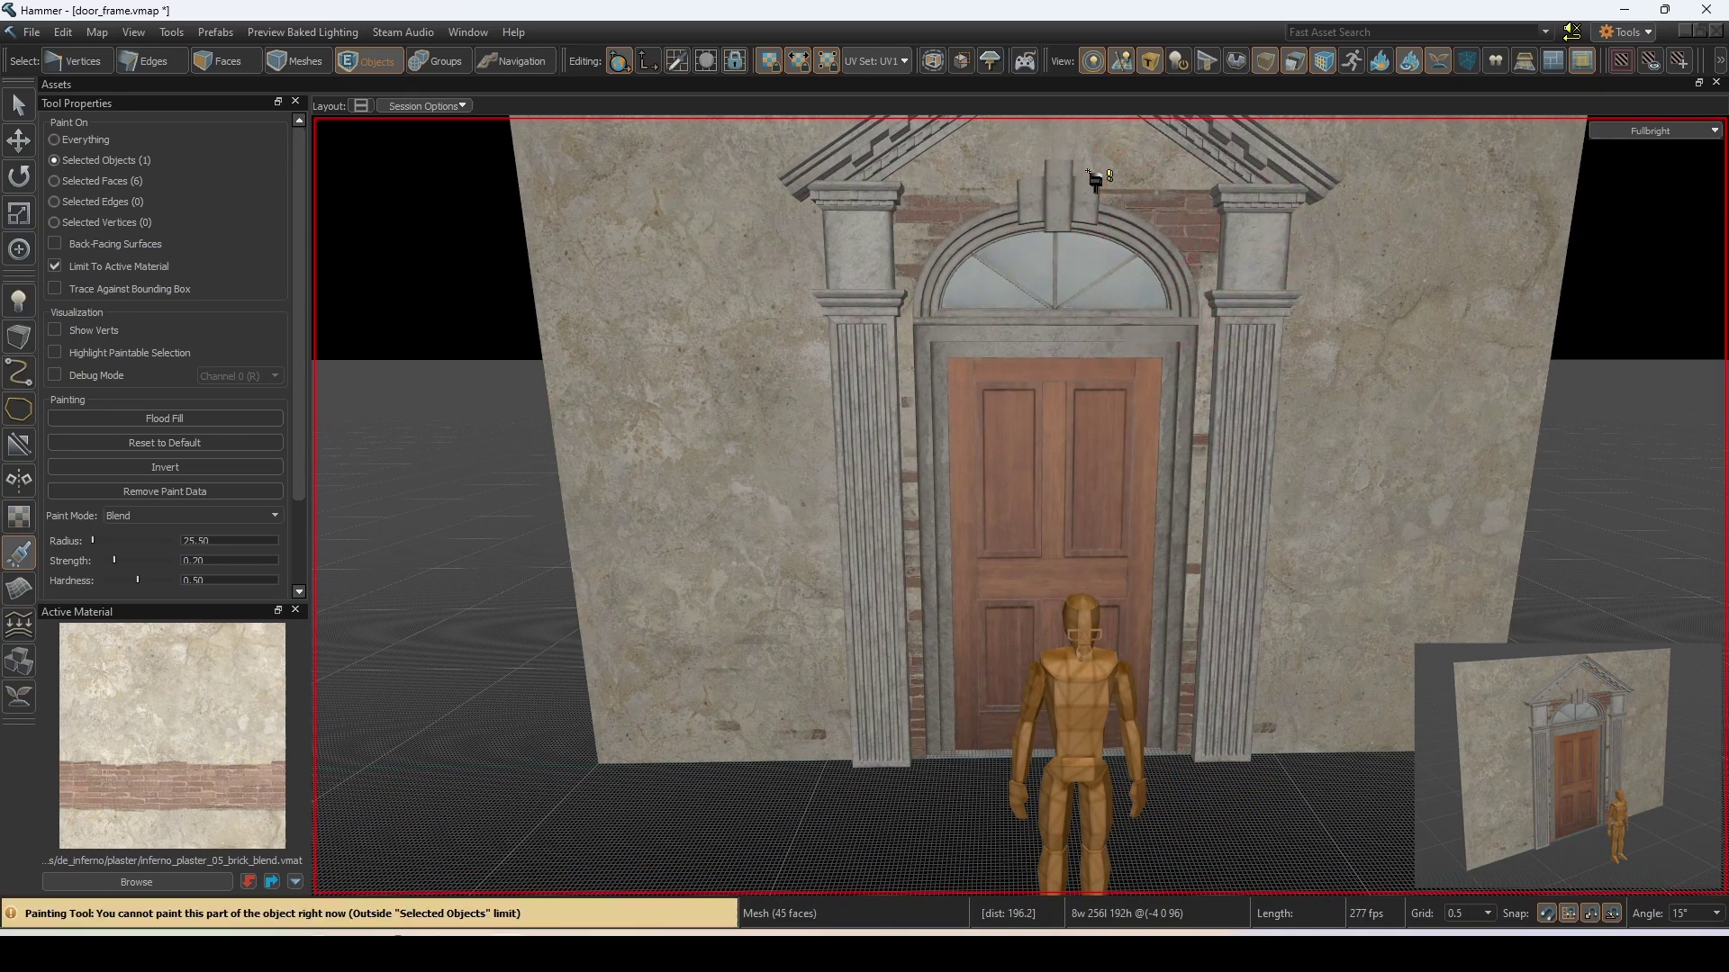
right_drag(1095, 180, 1065, 247)
ctrl+click(1072, 218)
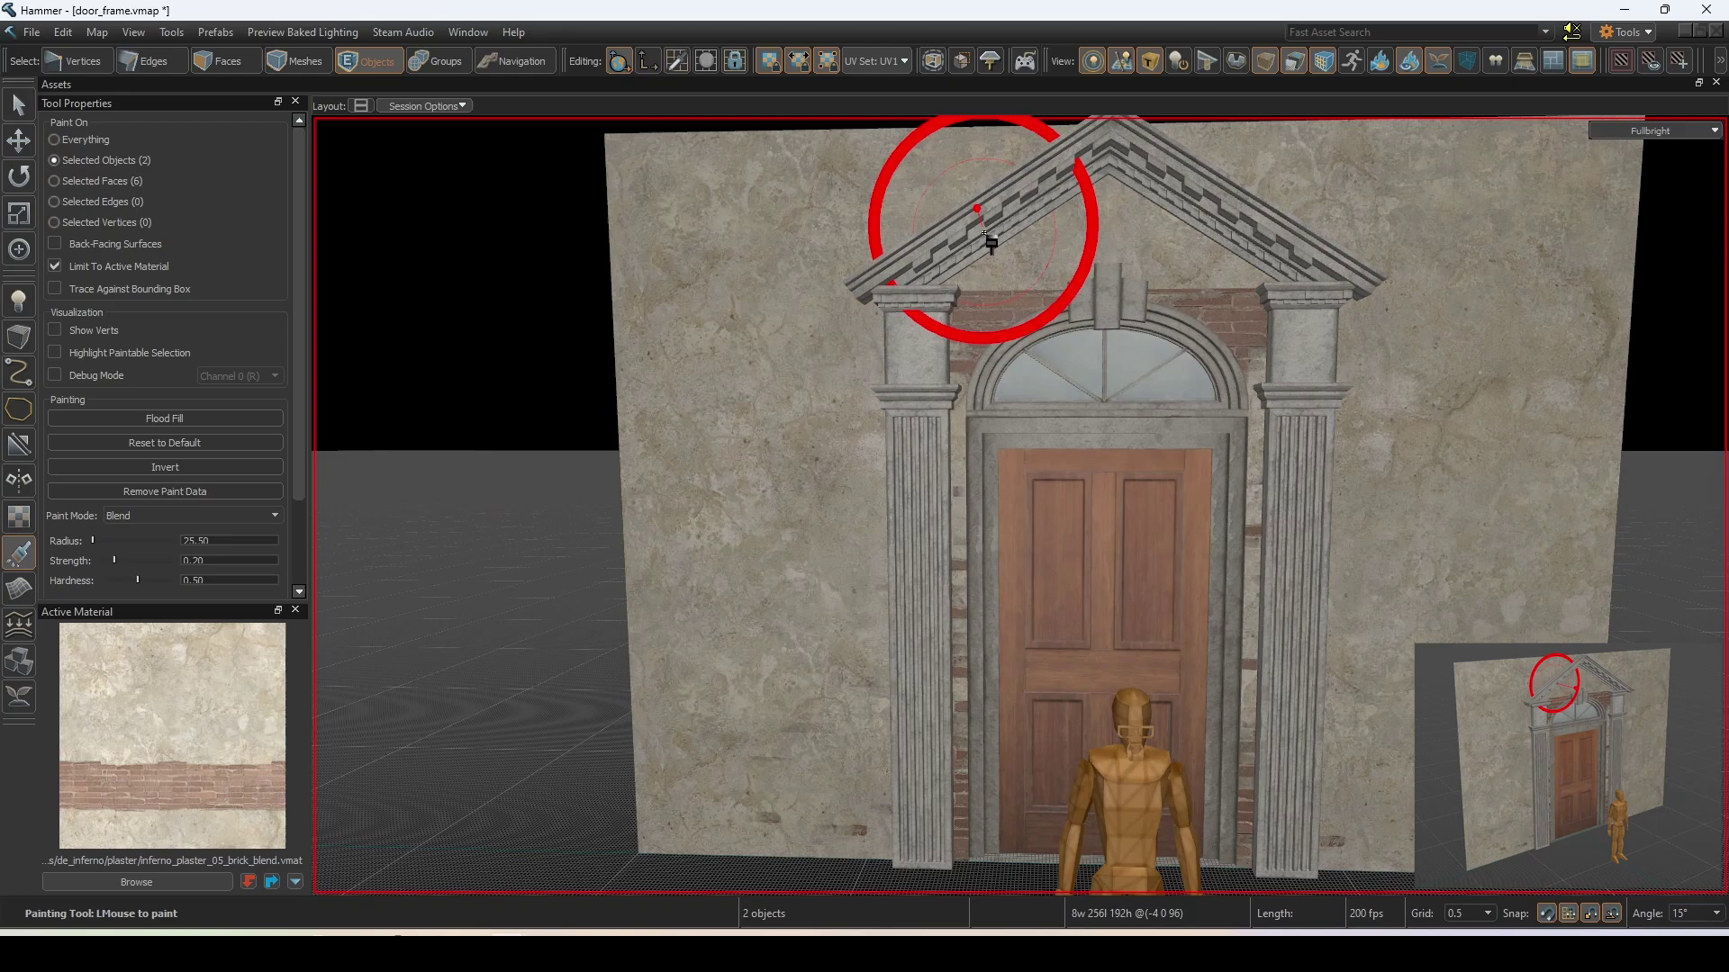
drag(985, 234, 1166, 249)
right_drag(1336, 276, 881, 576)
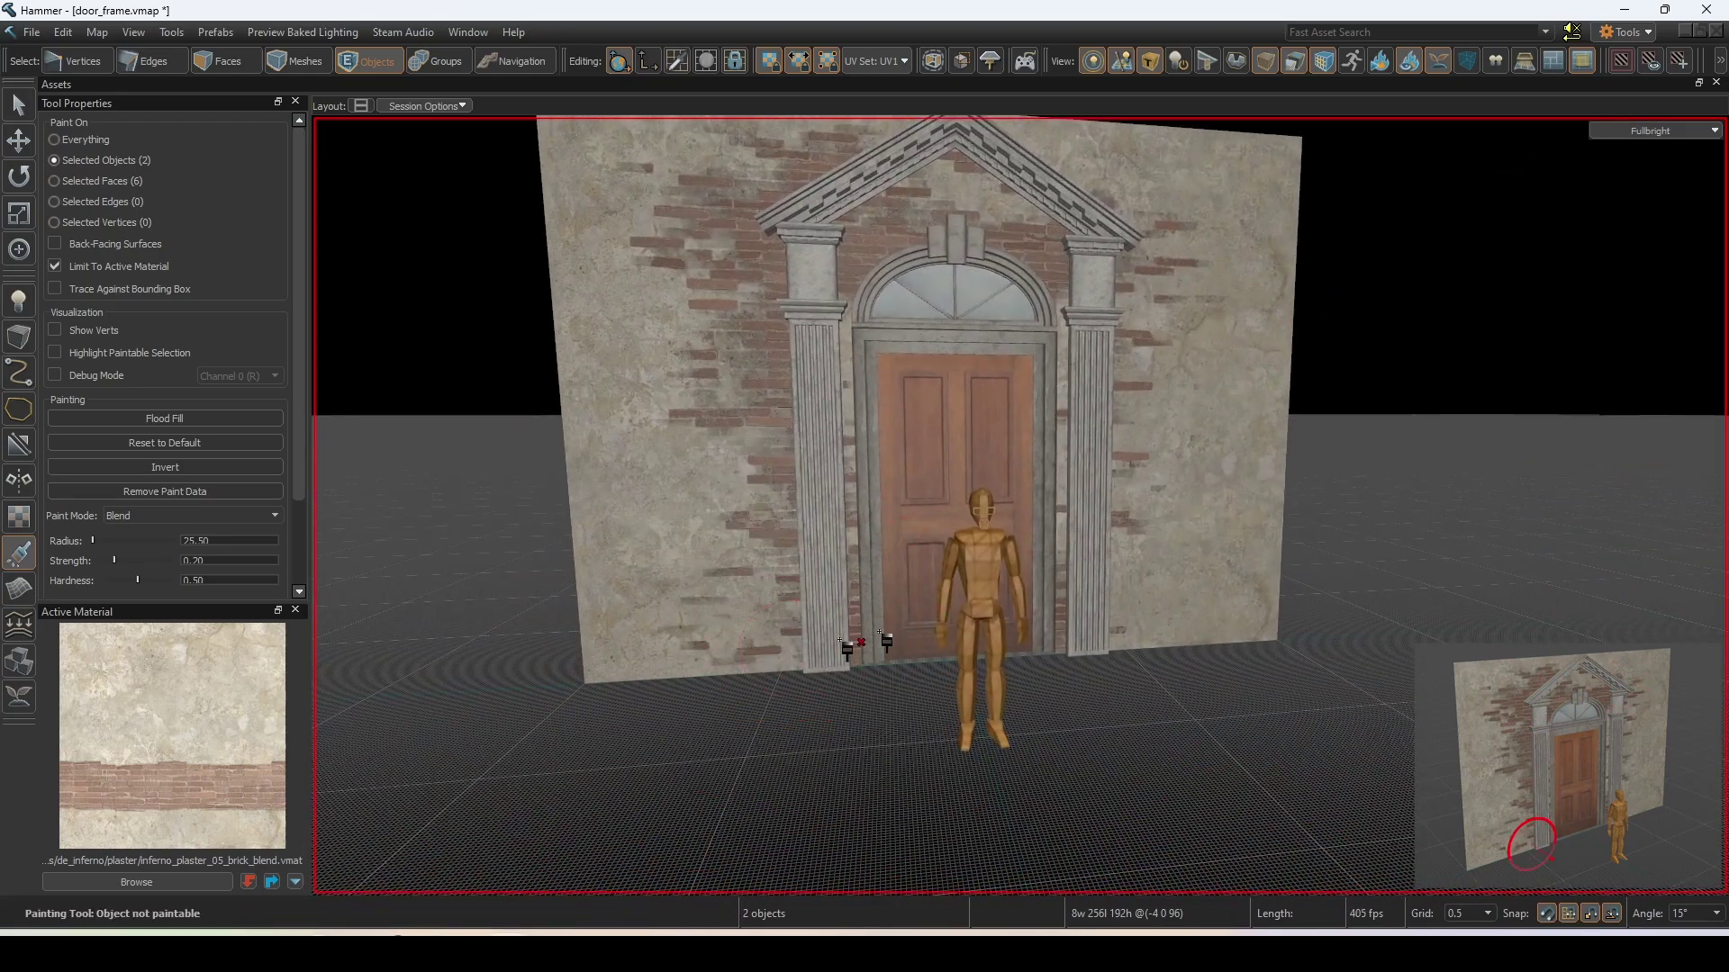
right_drag(1121, 656, 1066, 458)
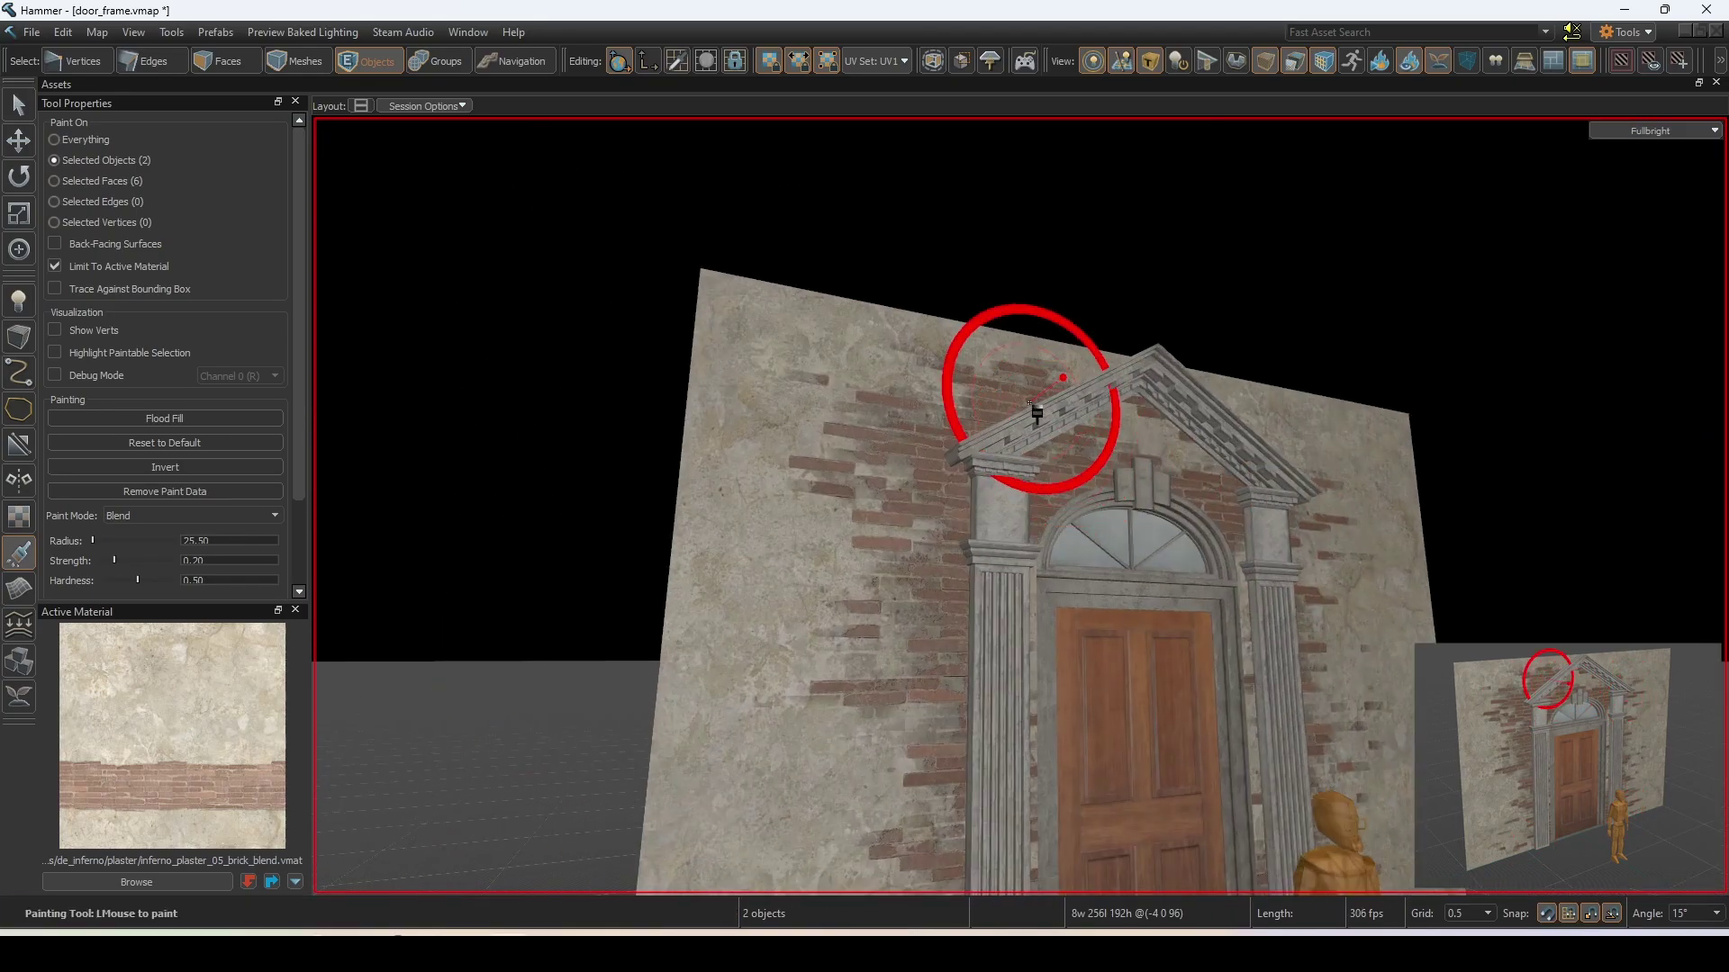
right_drag(908, 527, 1177, 501)
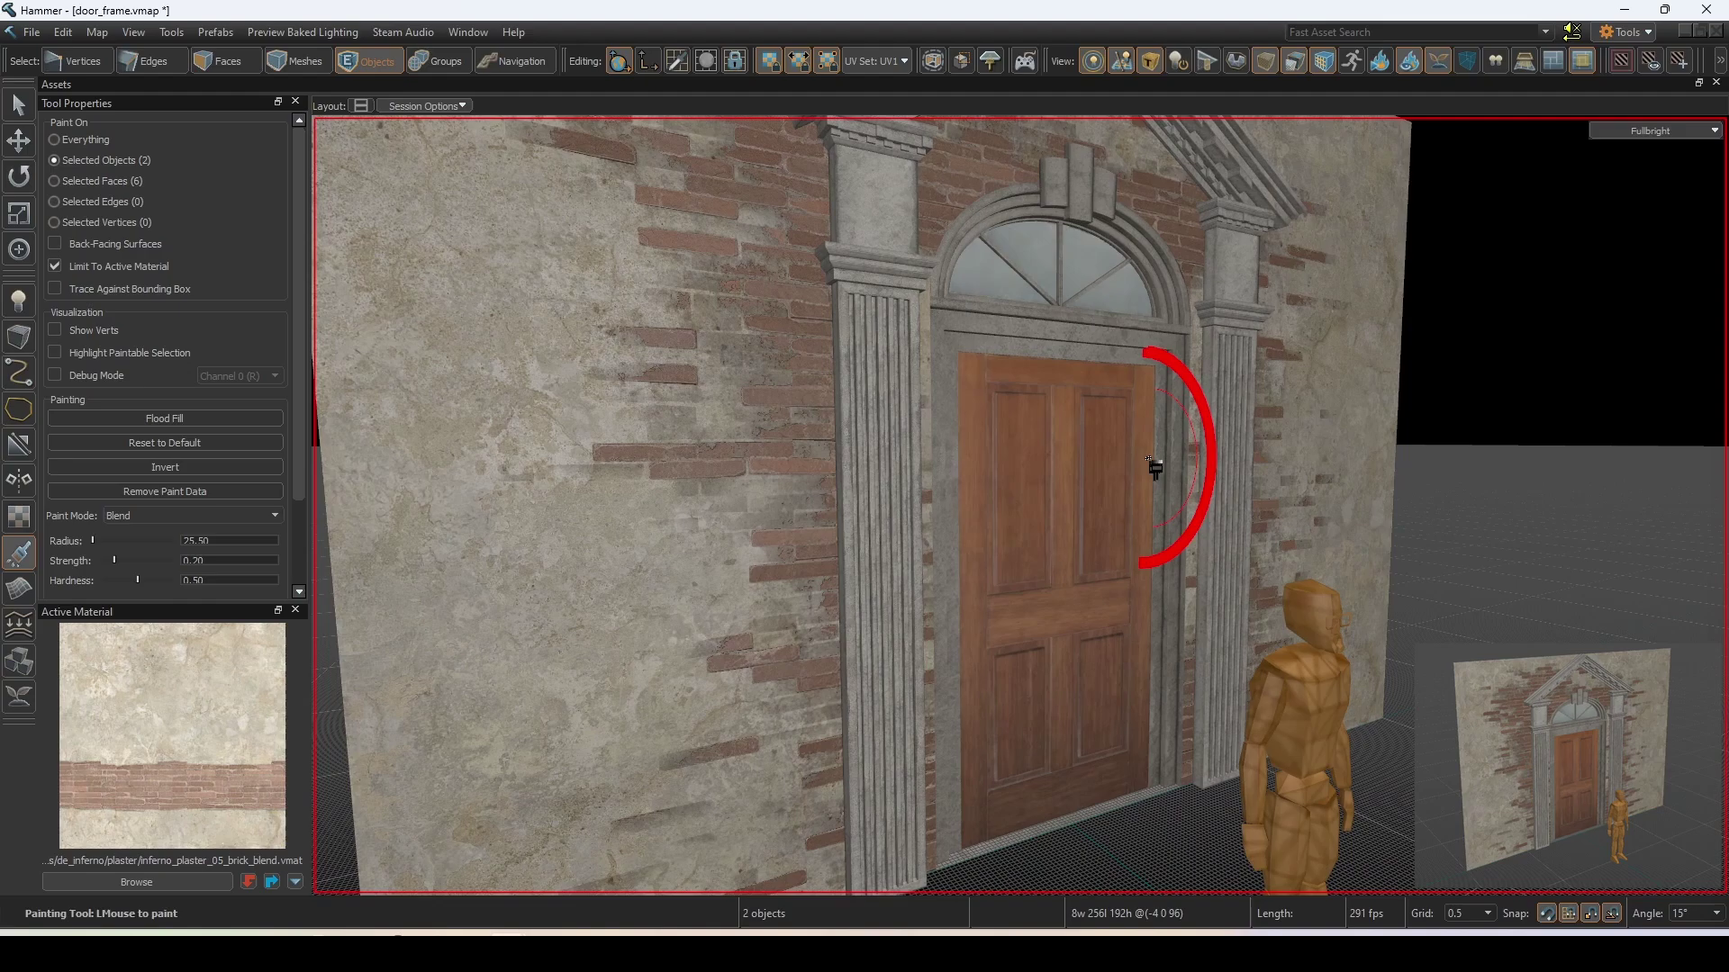
- Paint dirt weathering onto the concrete trim frame around the door, using inferno_concrete_trim_weathered_dirt_blend_01
click(1179, 404)
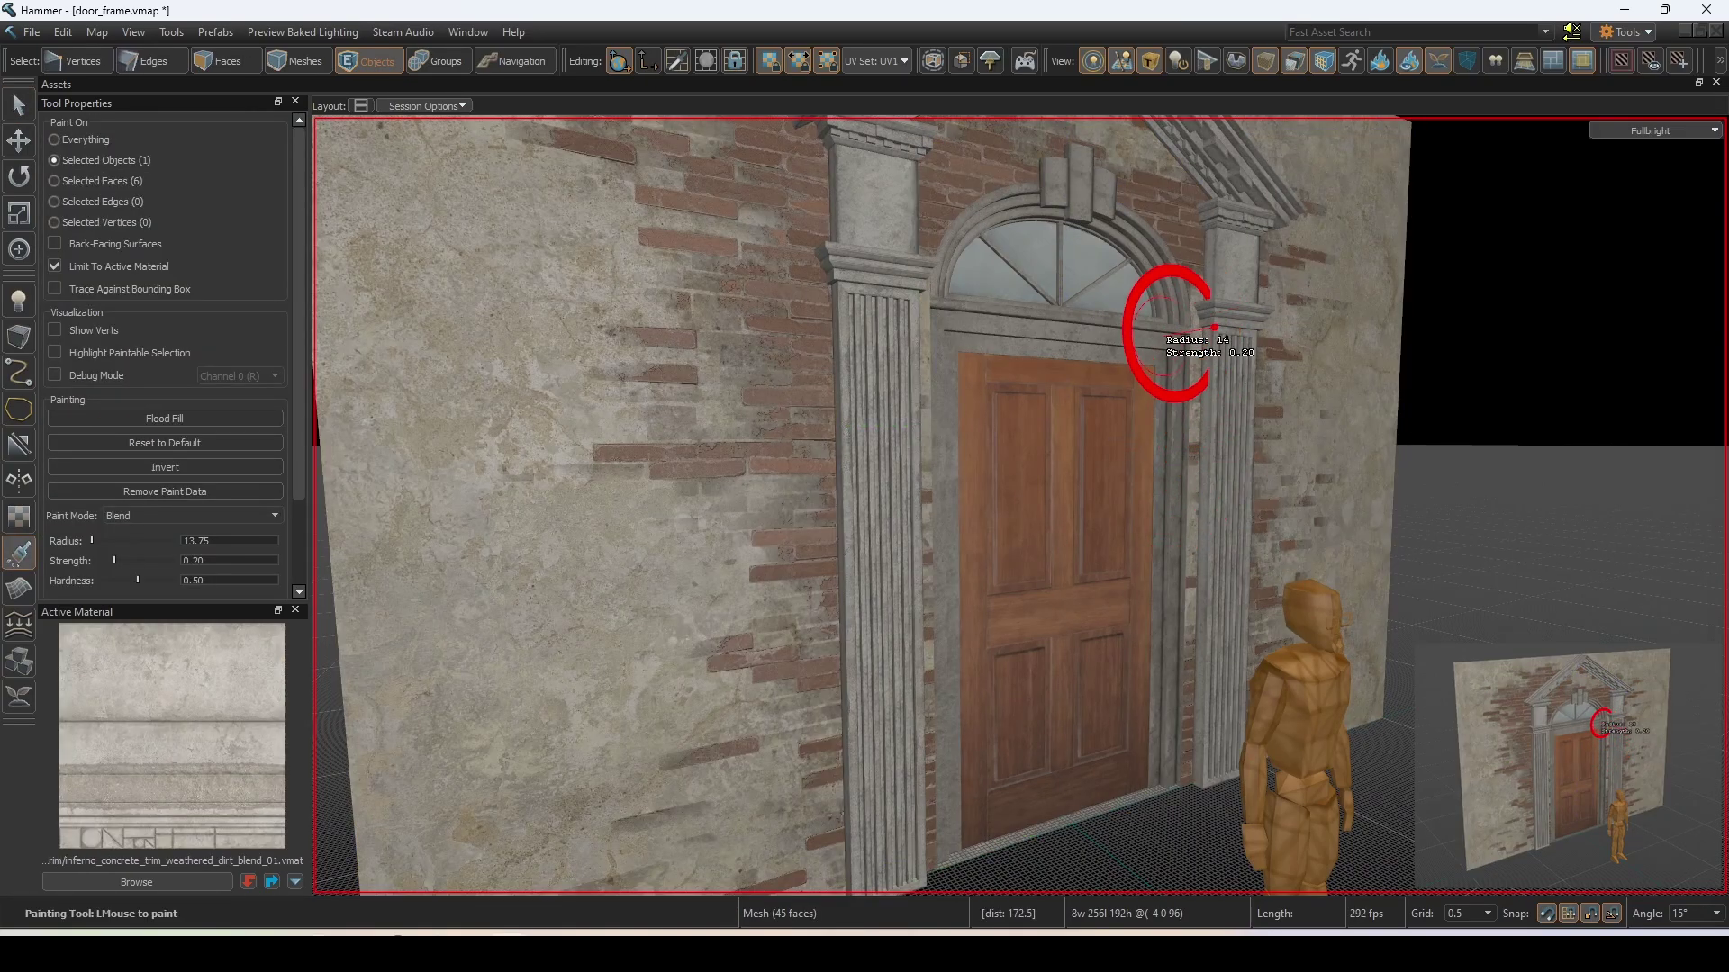
right_drag(1214, 328, 1002, 308)
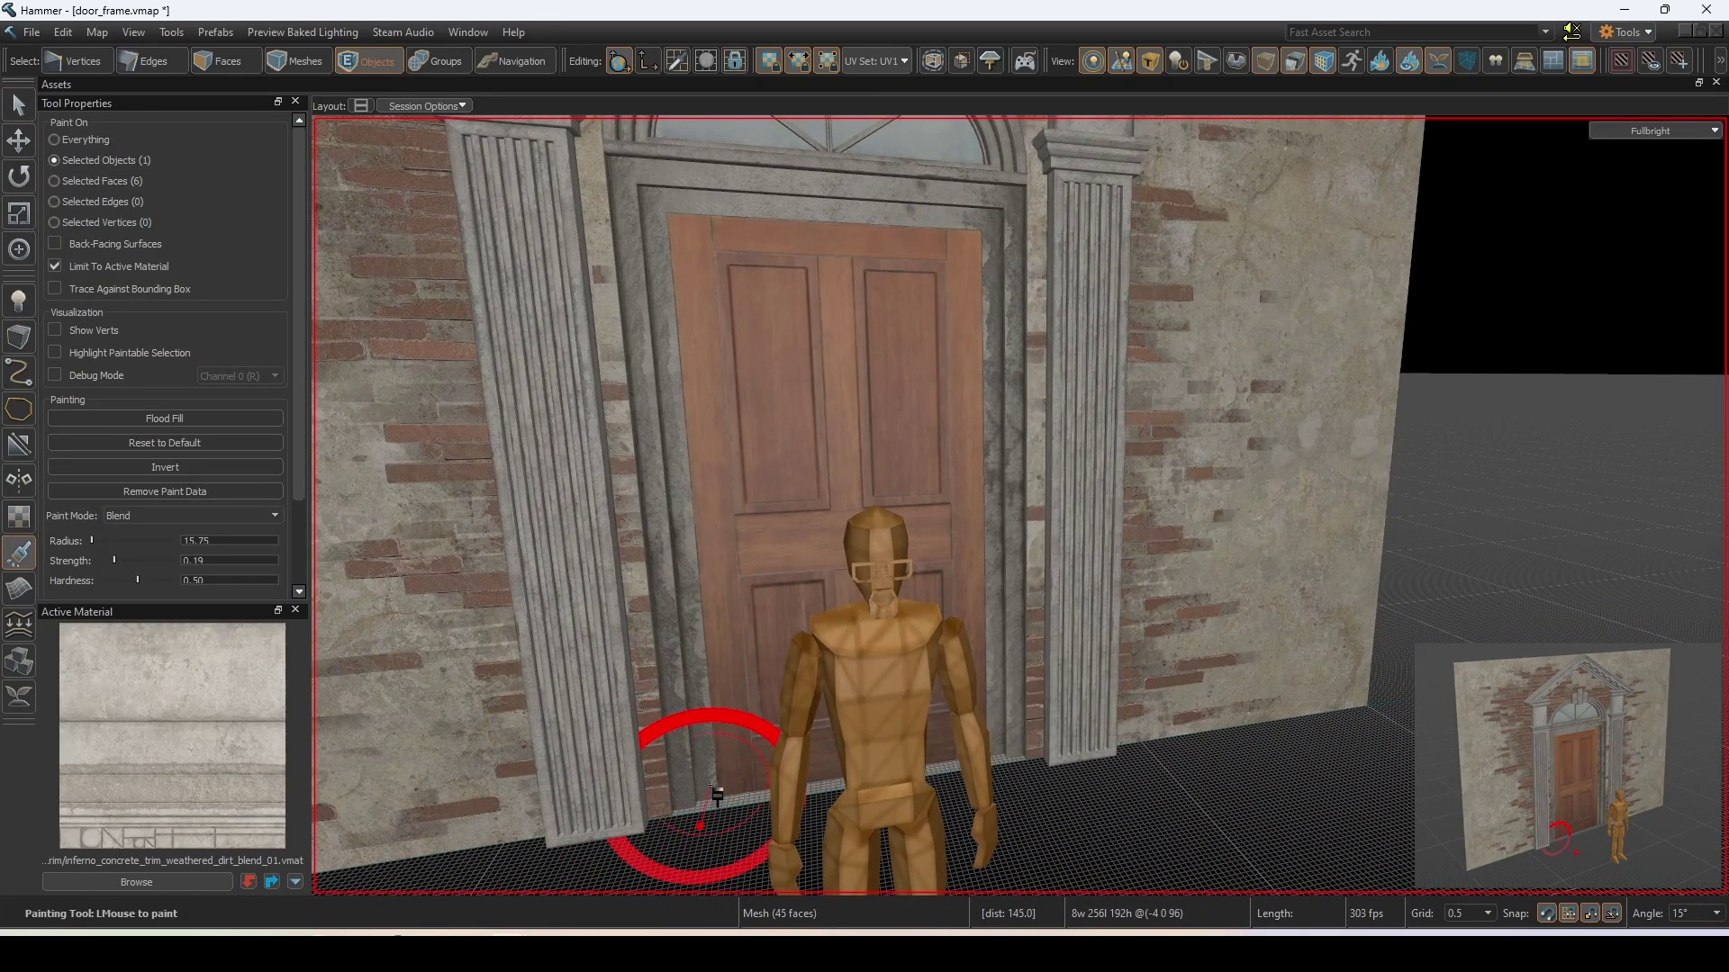
right_drag(679, 167, 1066, 449)
drag(1035, 405, 1035, 593)
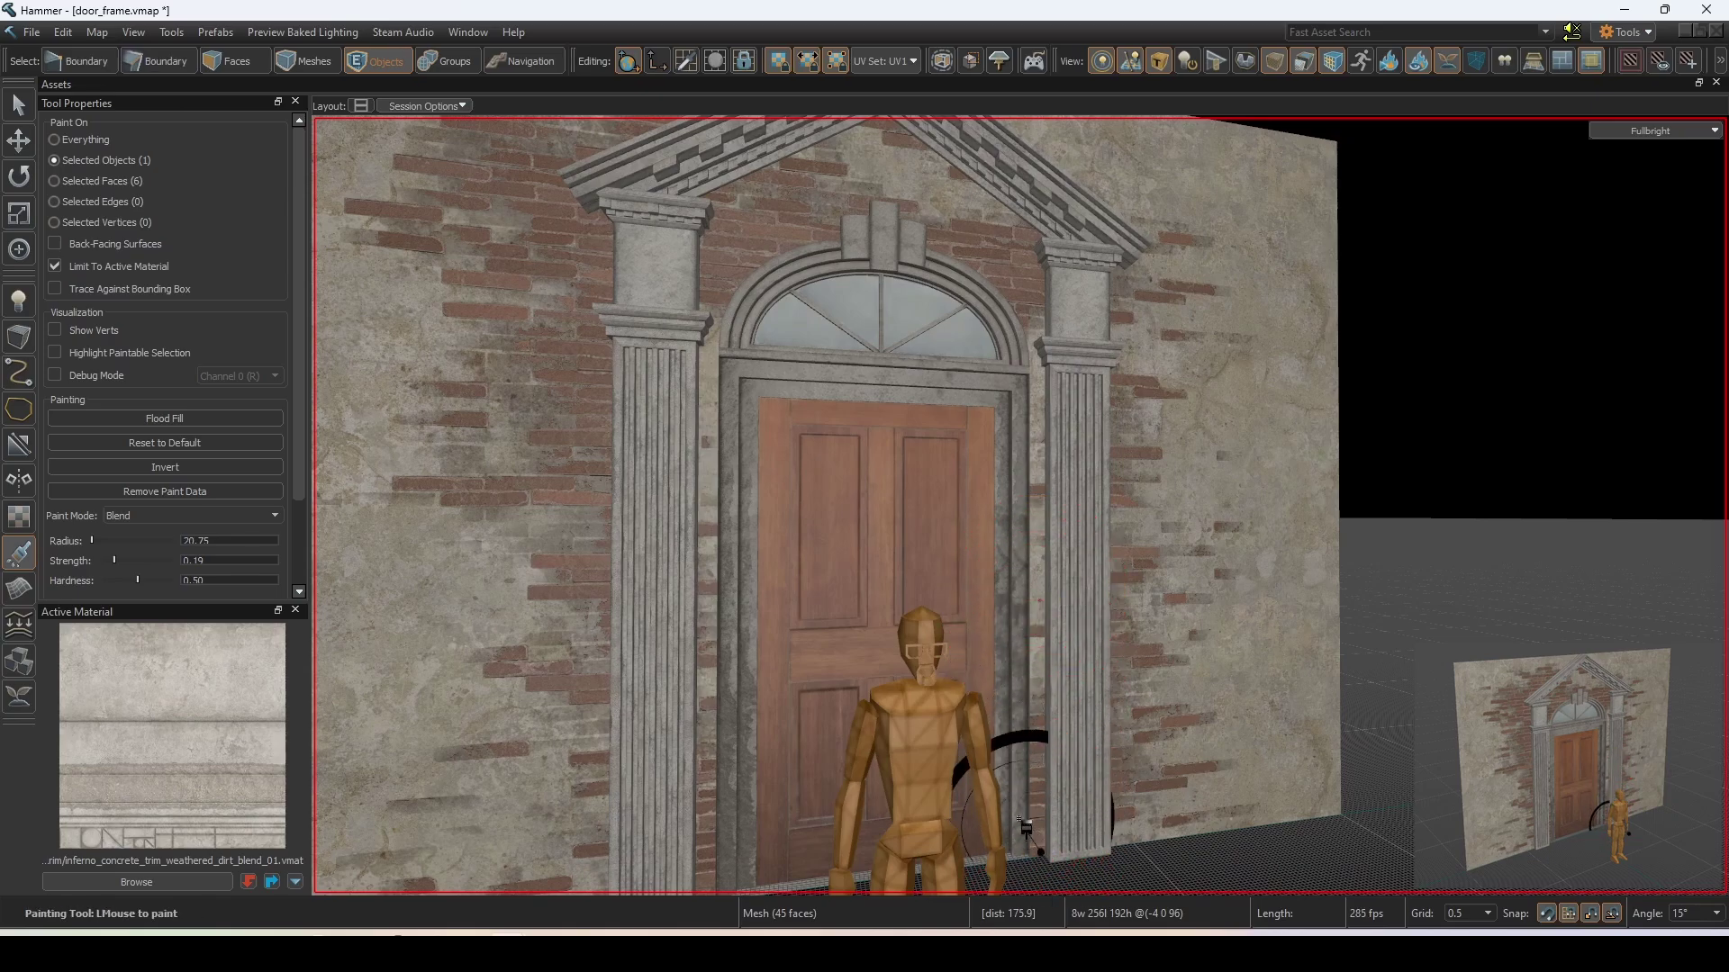
mouse_move(1033, 448)
mouse_down()
mouse_move(1019, 495)
mouse_move(1004, 357)
mouse_up()
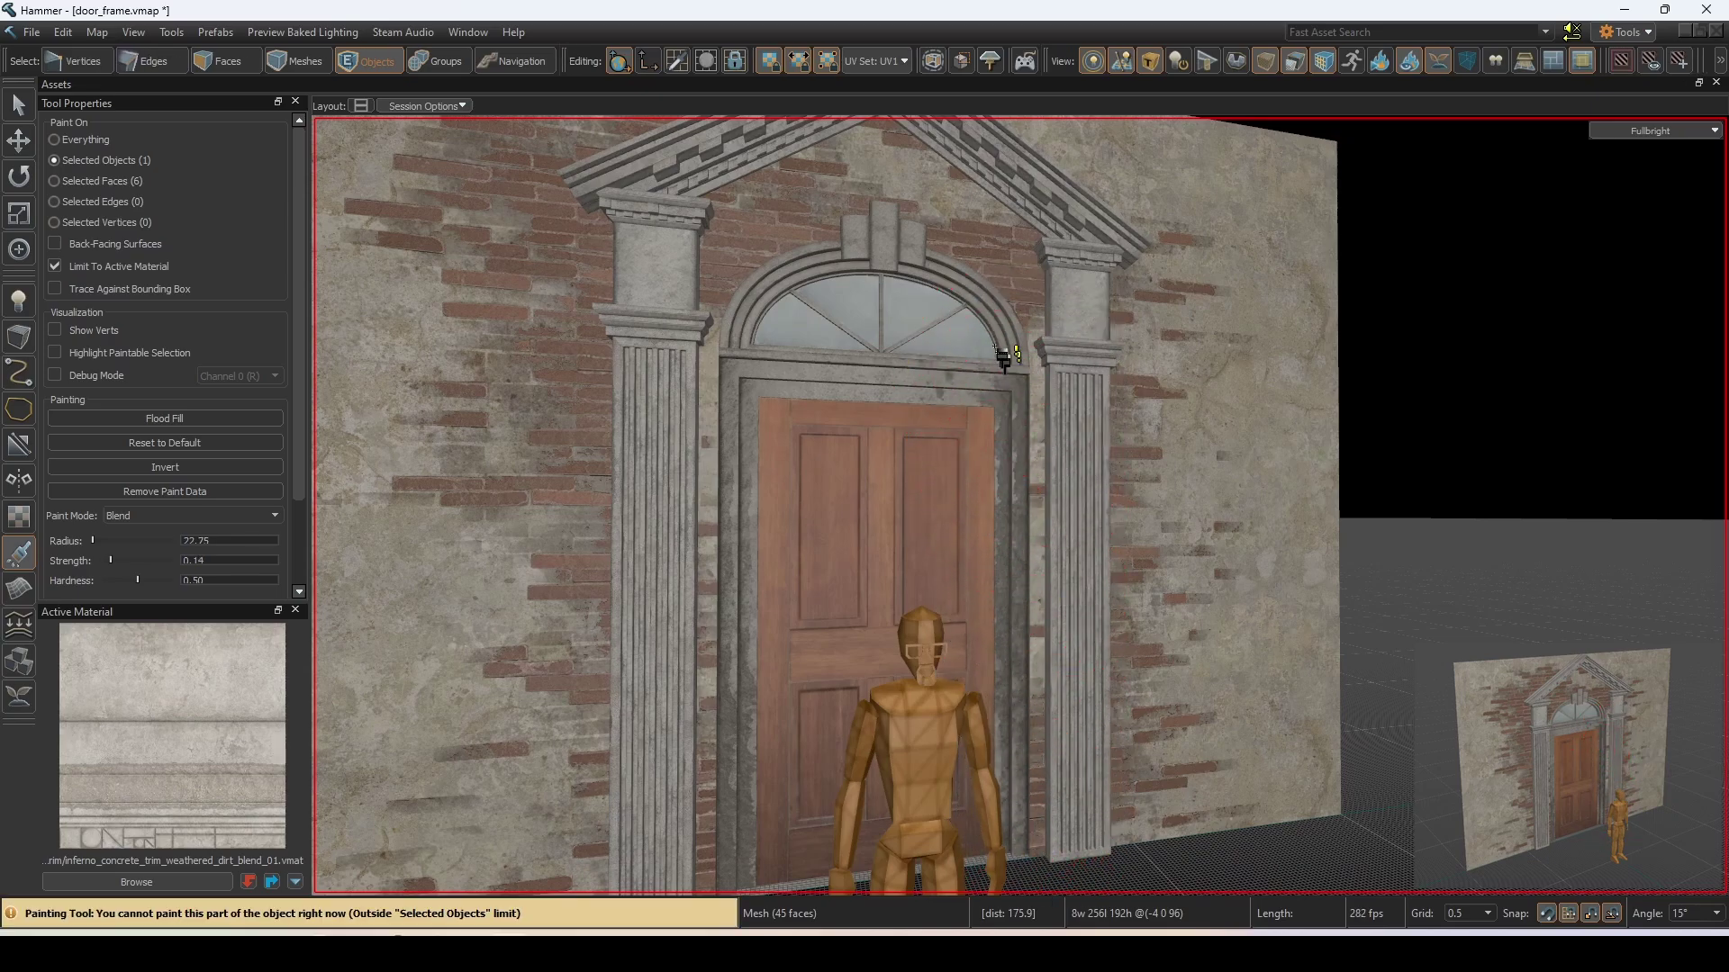
key(q)
- Select the arch mouldings, keystone and fanlight frame, and paint dirt weathering over them with a brush strength of 0.14
click(905, 250)
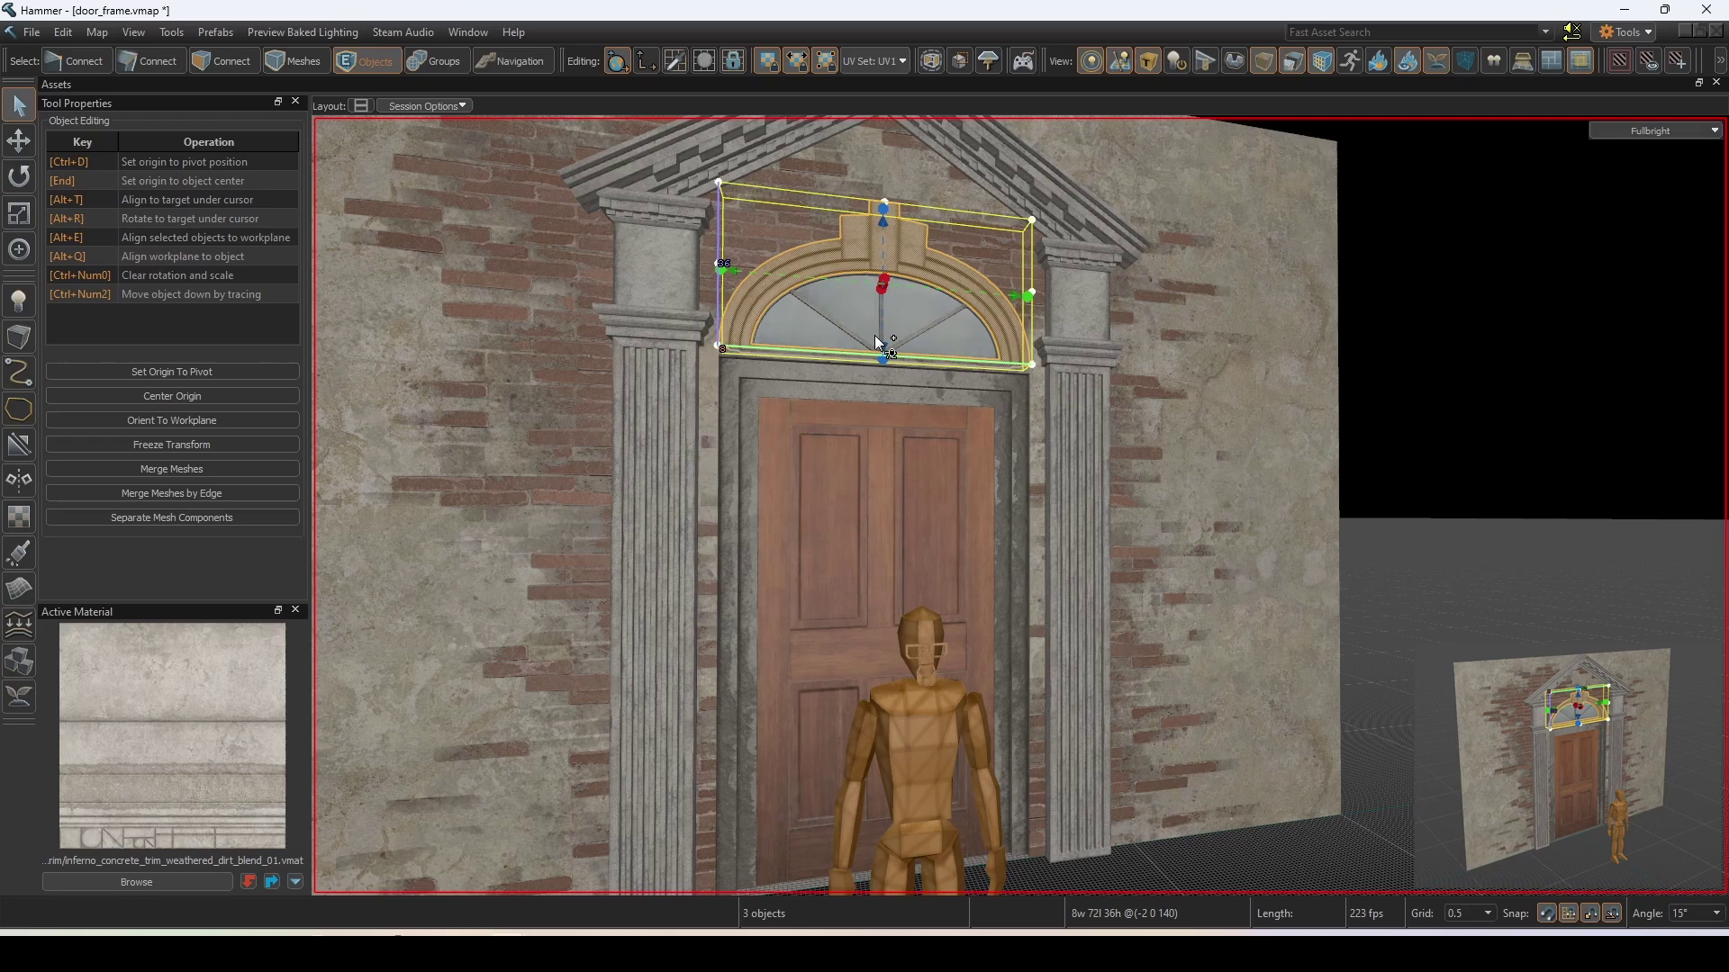
key(f)
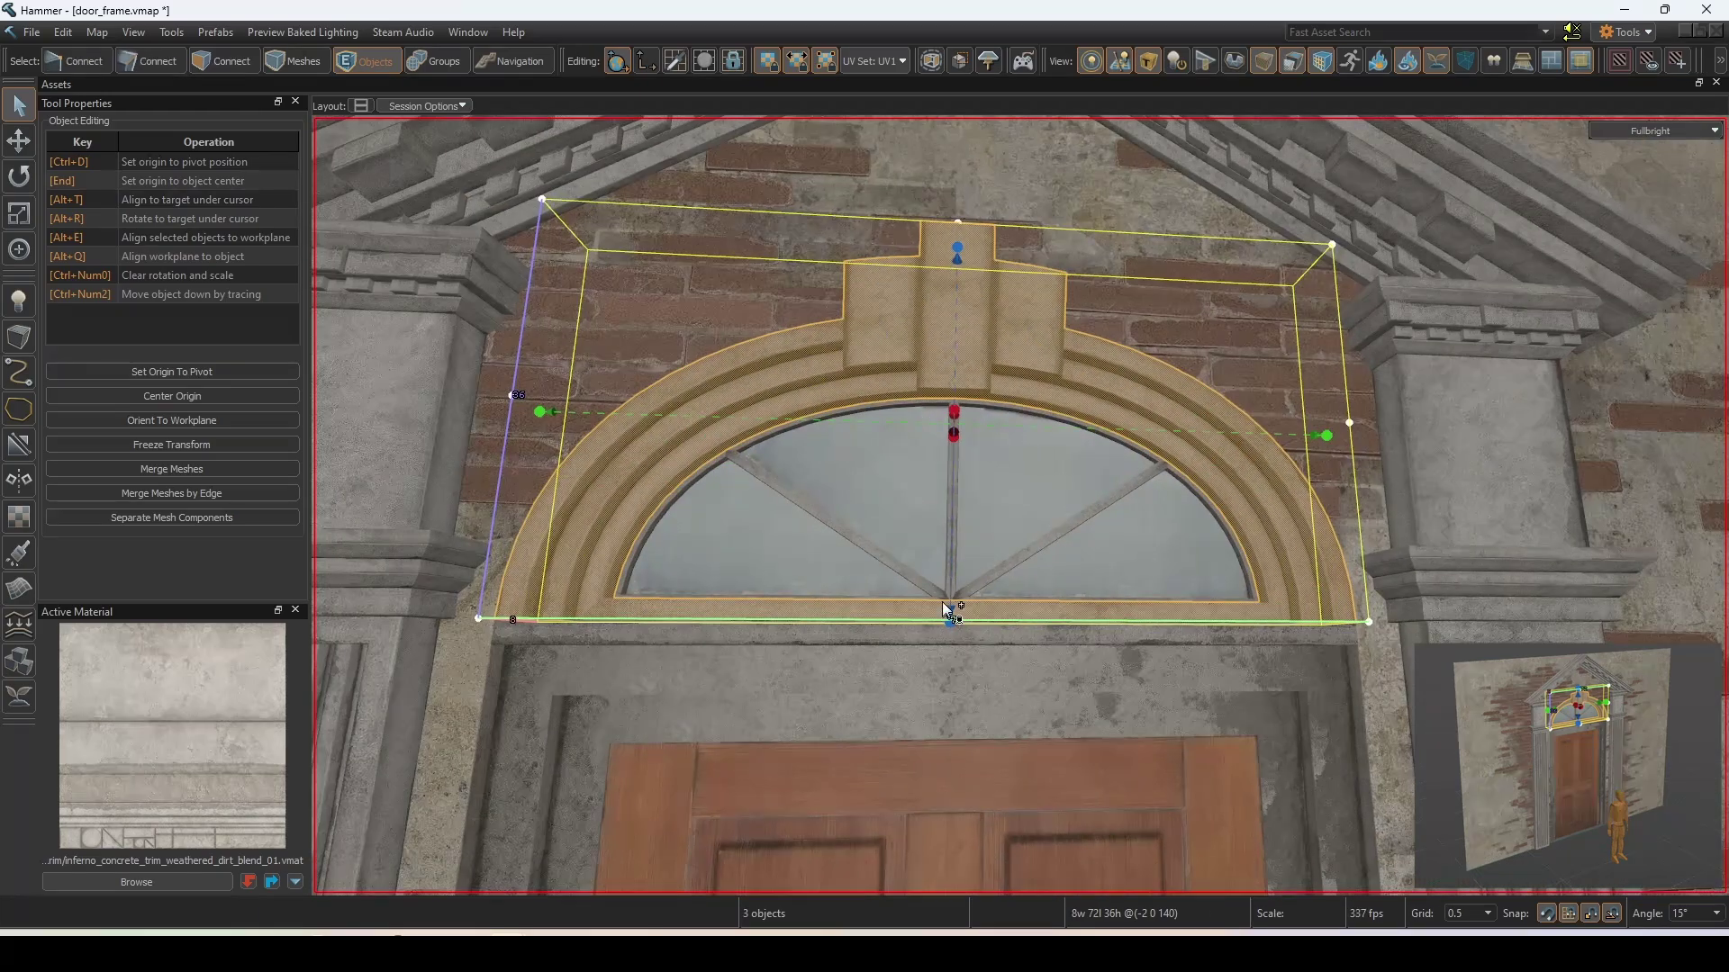
ctrl+click(944, 596)
ctrl+click(986, 583)
key(shift+v)
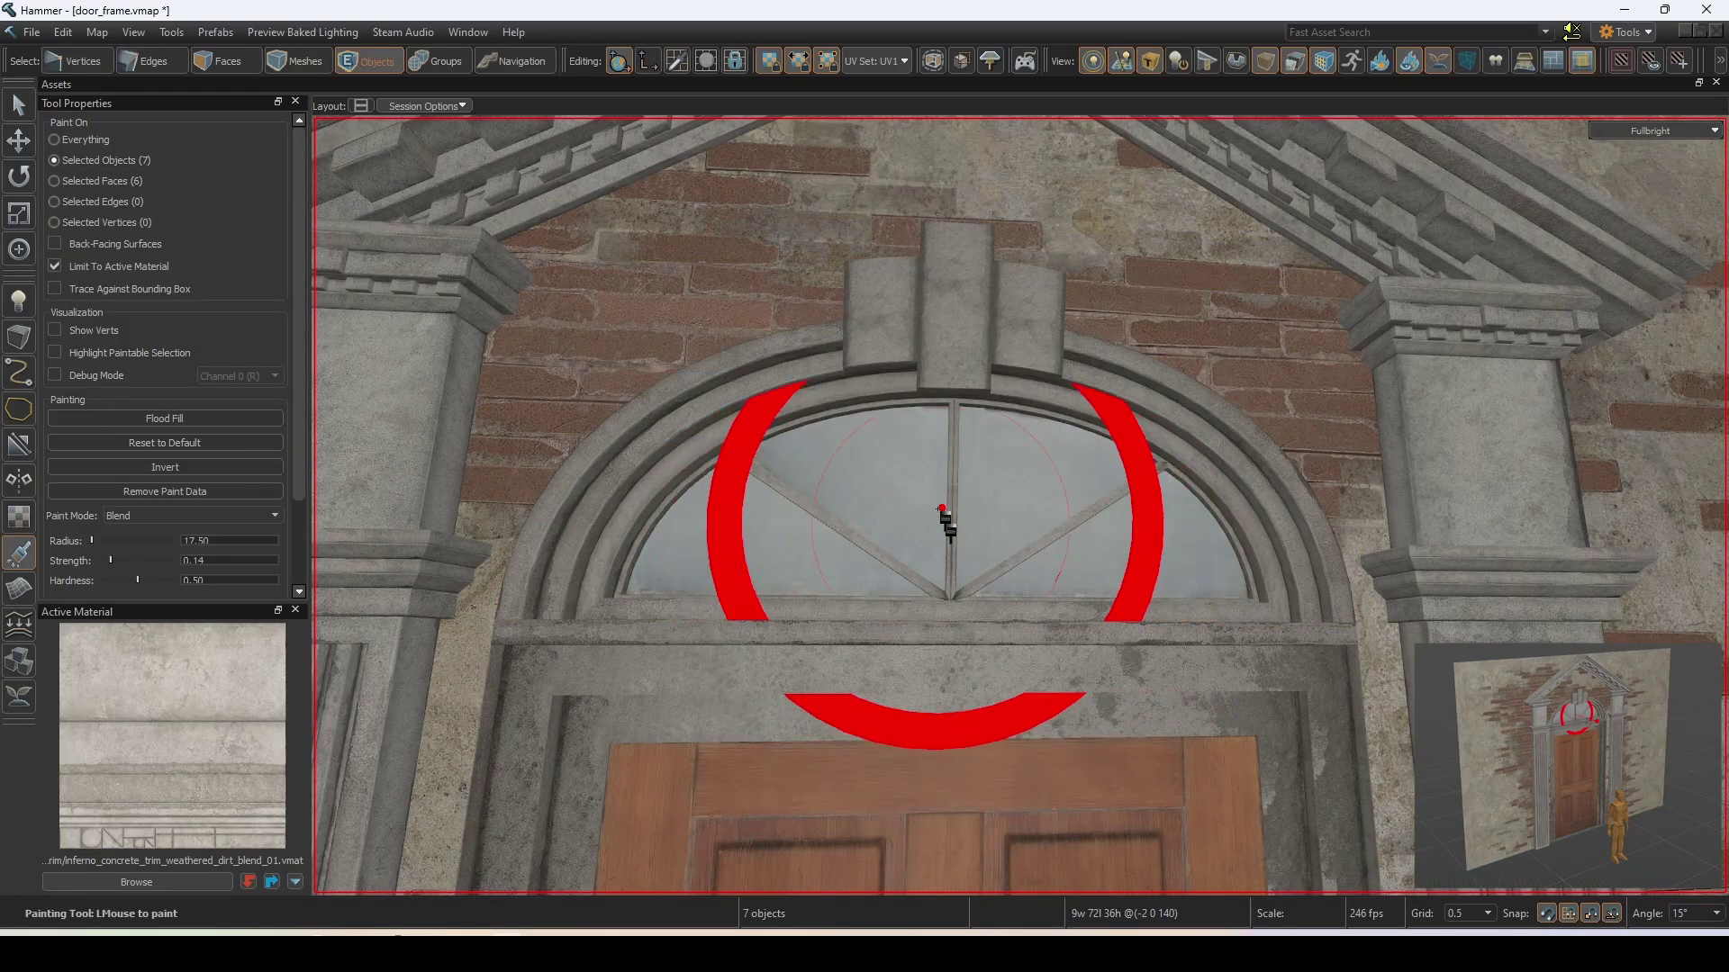
drag(1085, 340, 1079, 378)
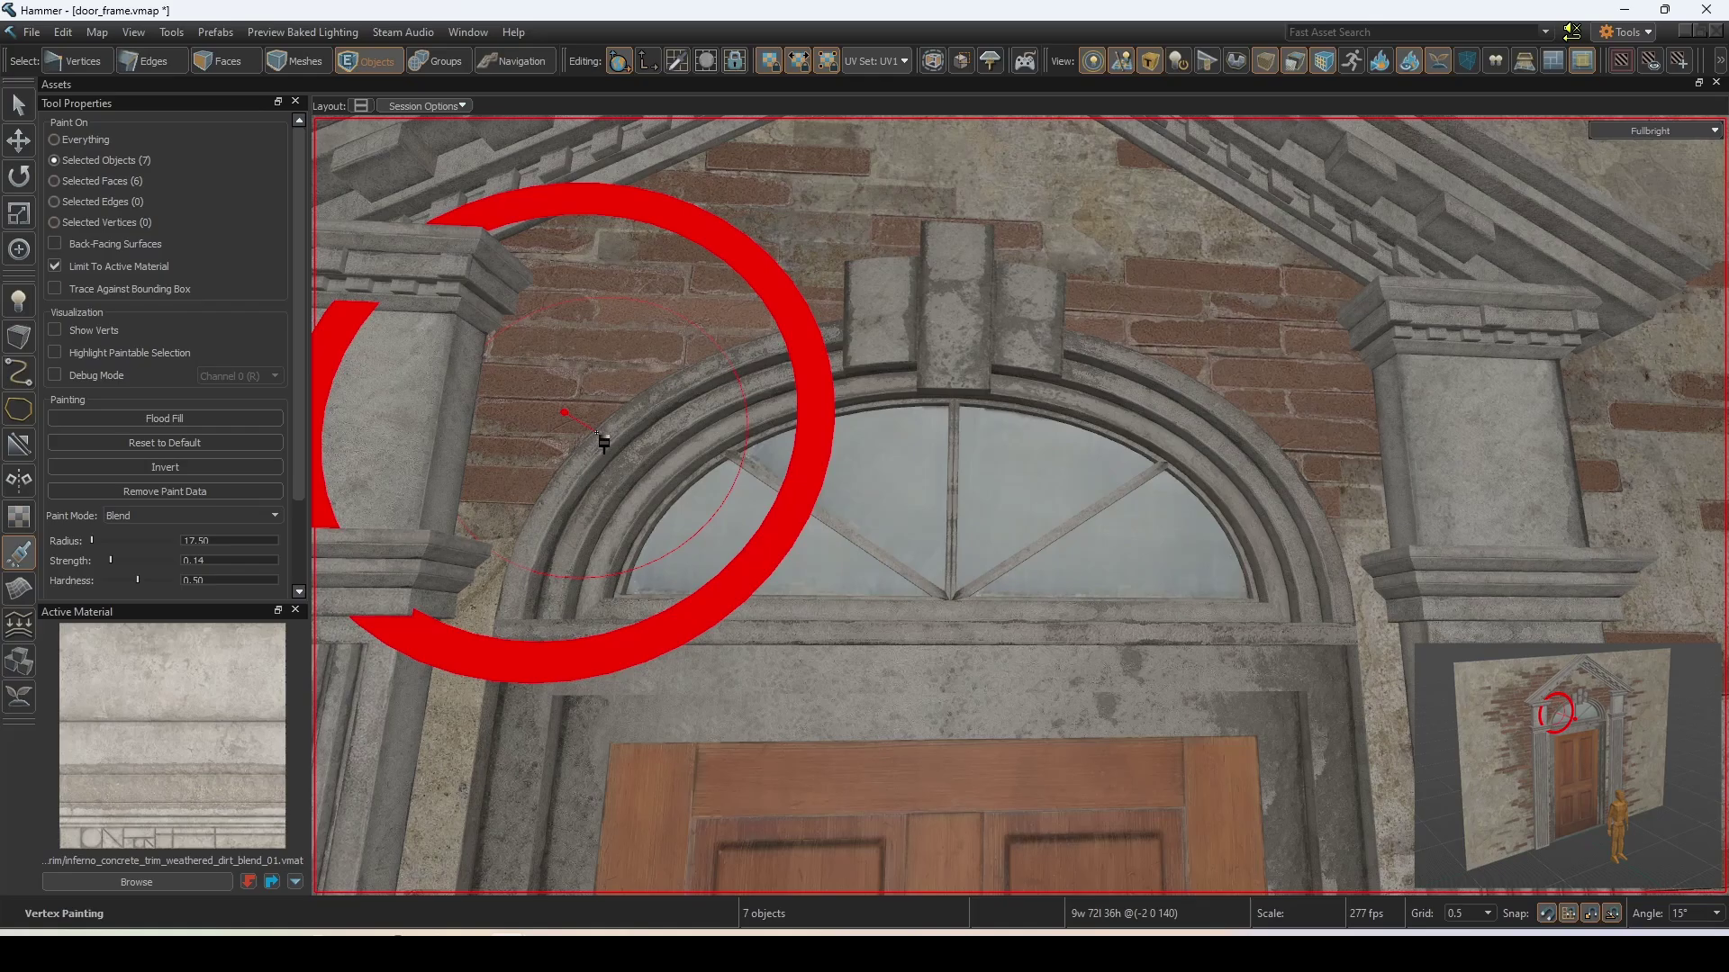
click(983, 599)
key(q)
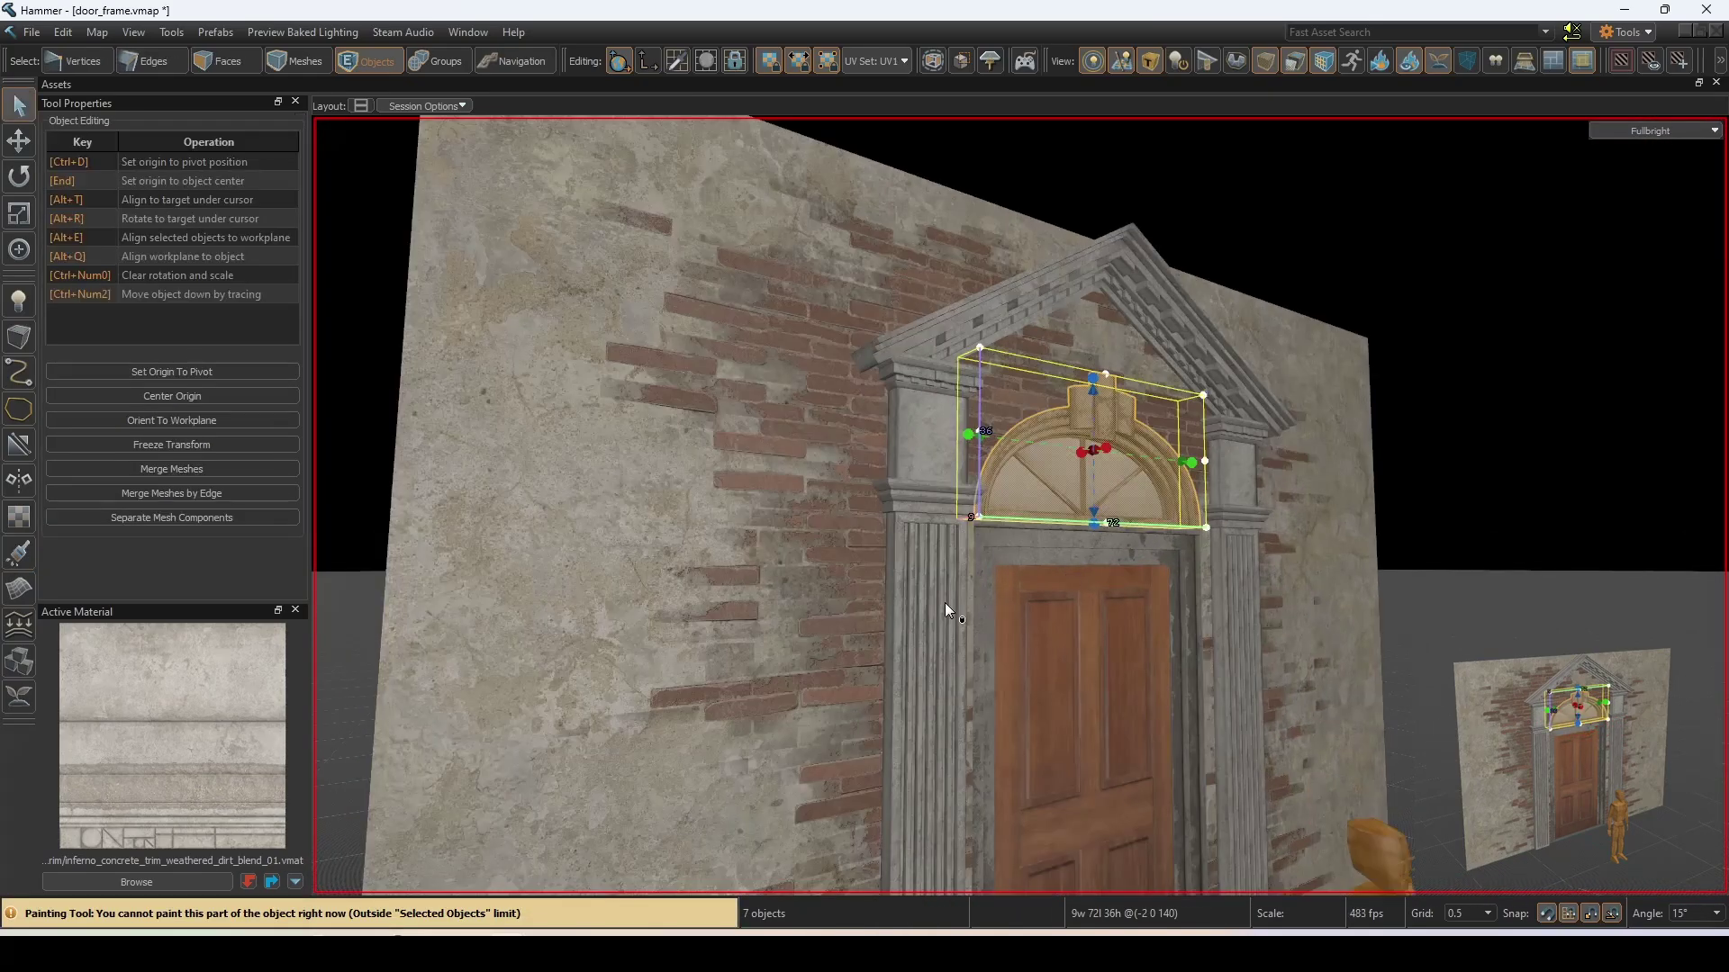
- Open the left pilaster instance for in-place editing, pick up its dark weathered concrete trim material and select its meshes
double_click(943, 603)
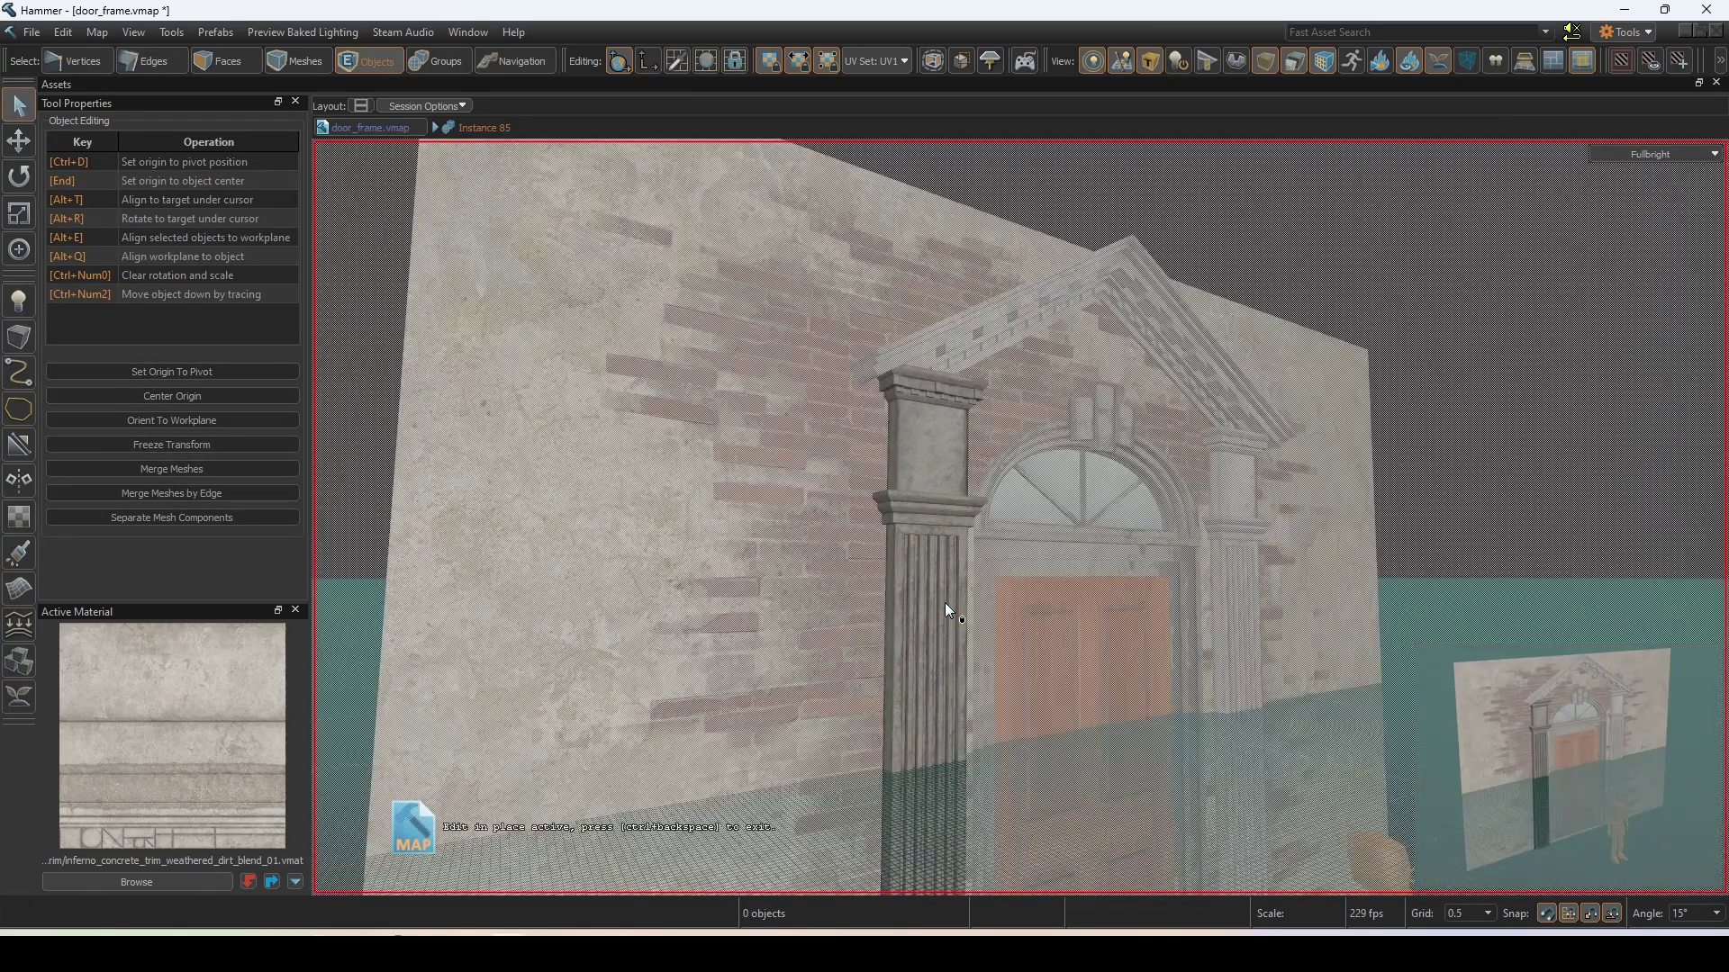
key(shift+v)
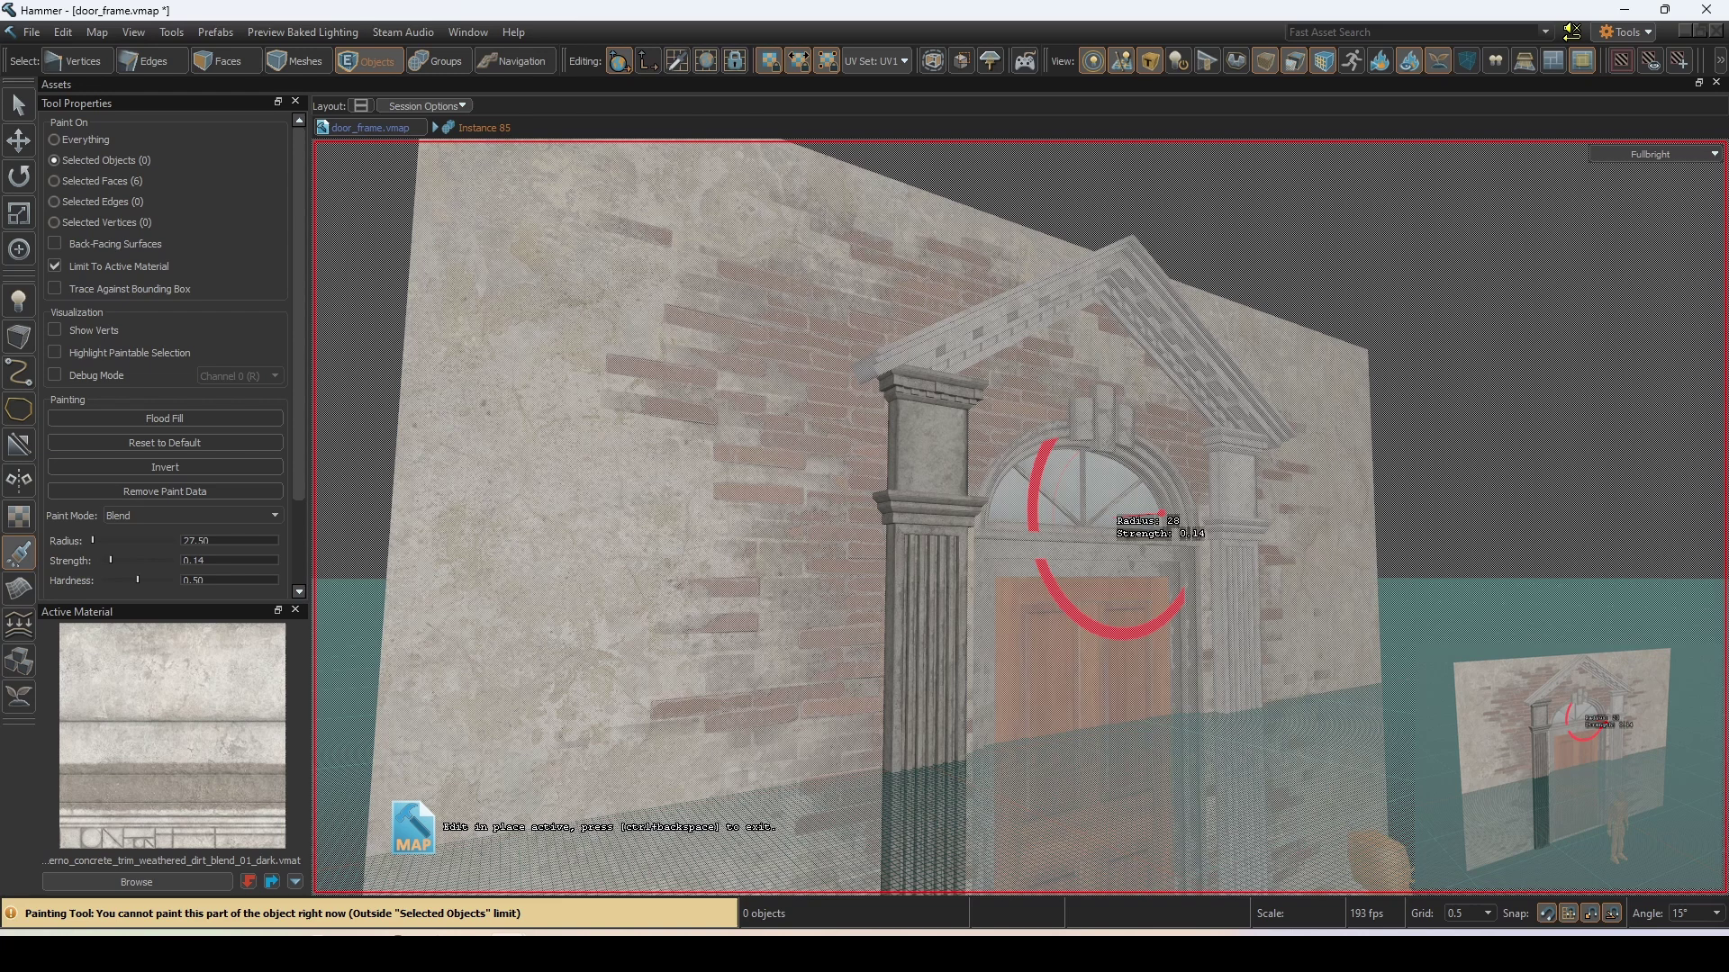
key(q)
click(919, 540)
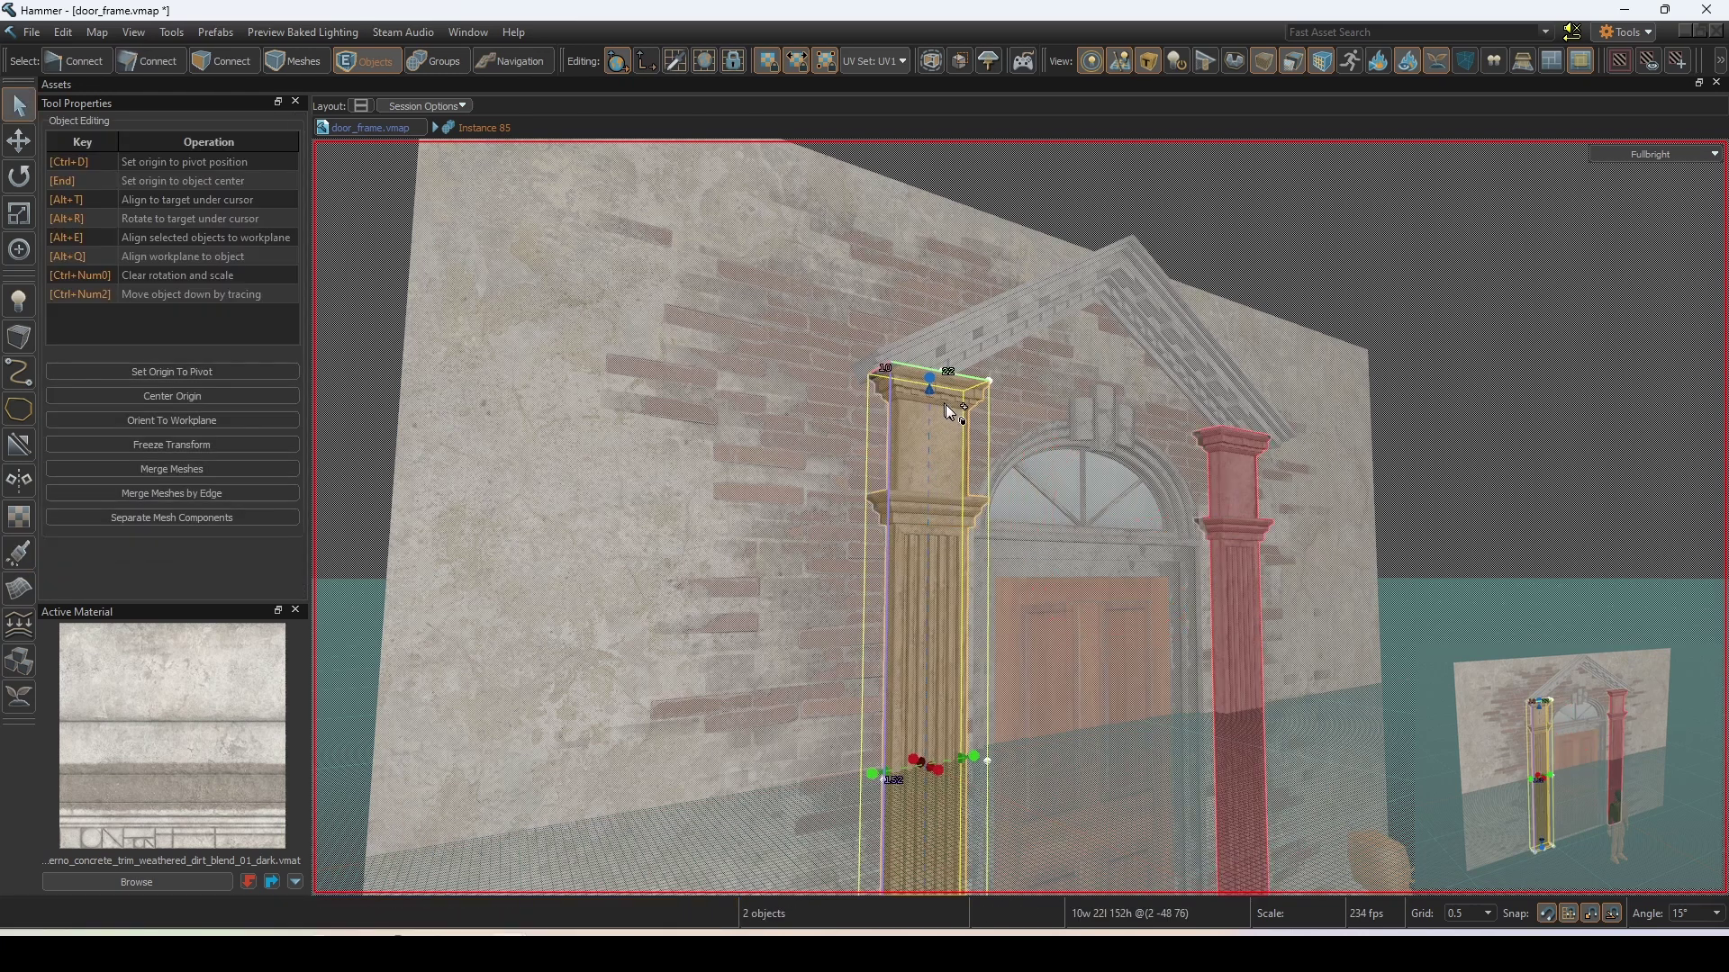
- Paint dirt weathering along the left pilaster's shaft and capital, and leave the instance editing mode
key(shift+v)
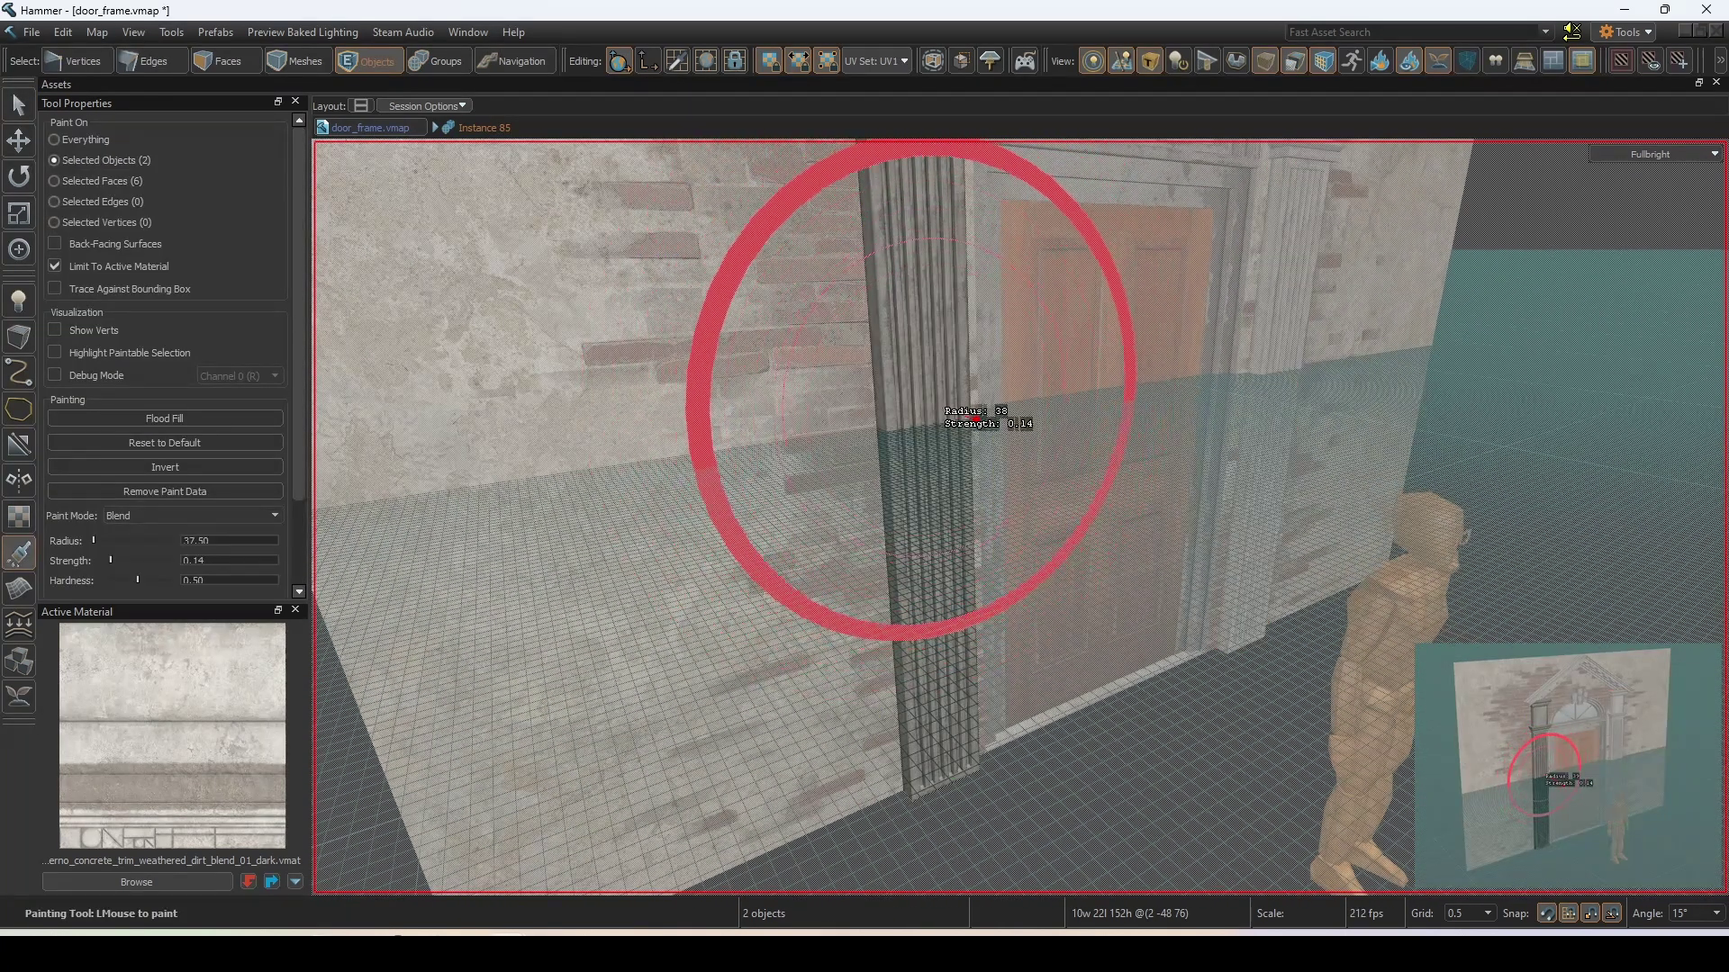
right_drag(945, 248, 948, 290)
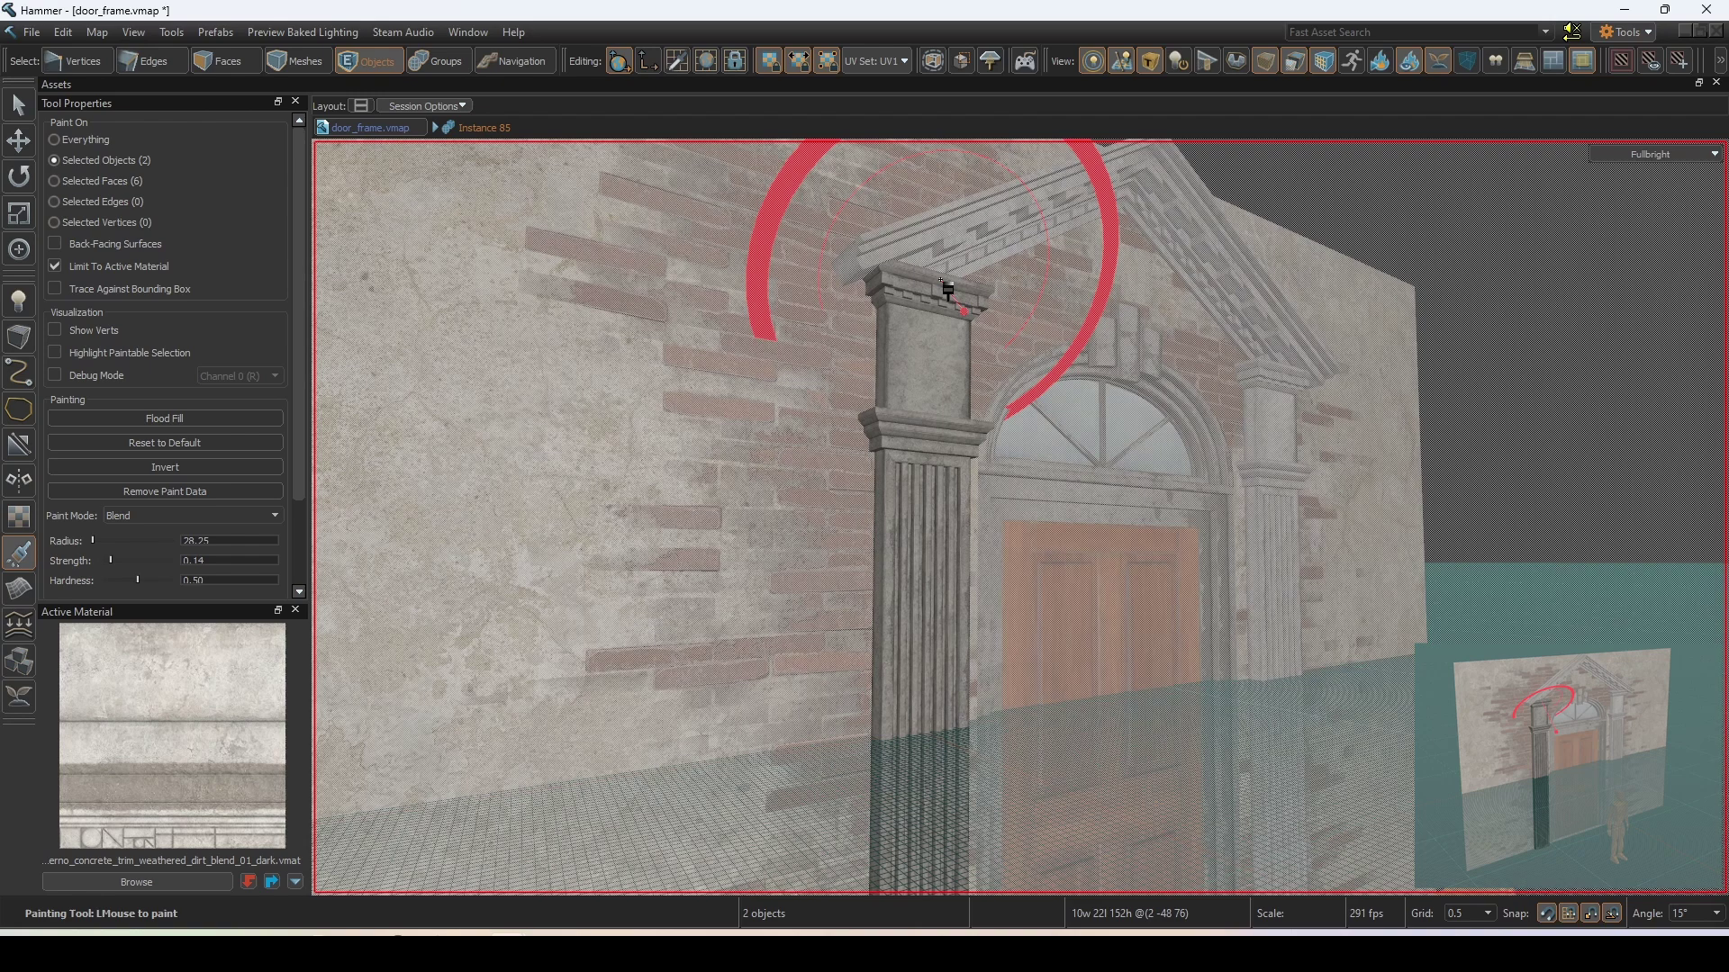
right_drag(921, 423, 951, 560)
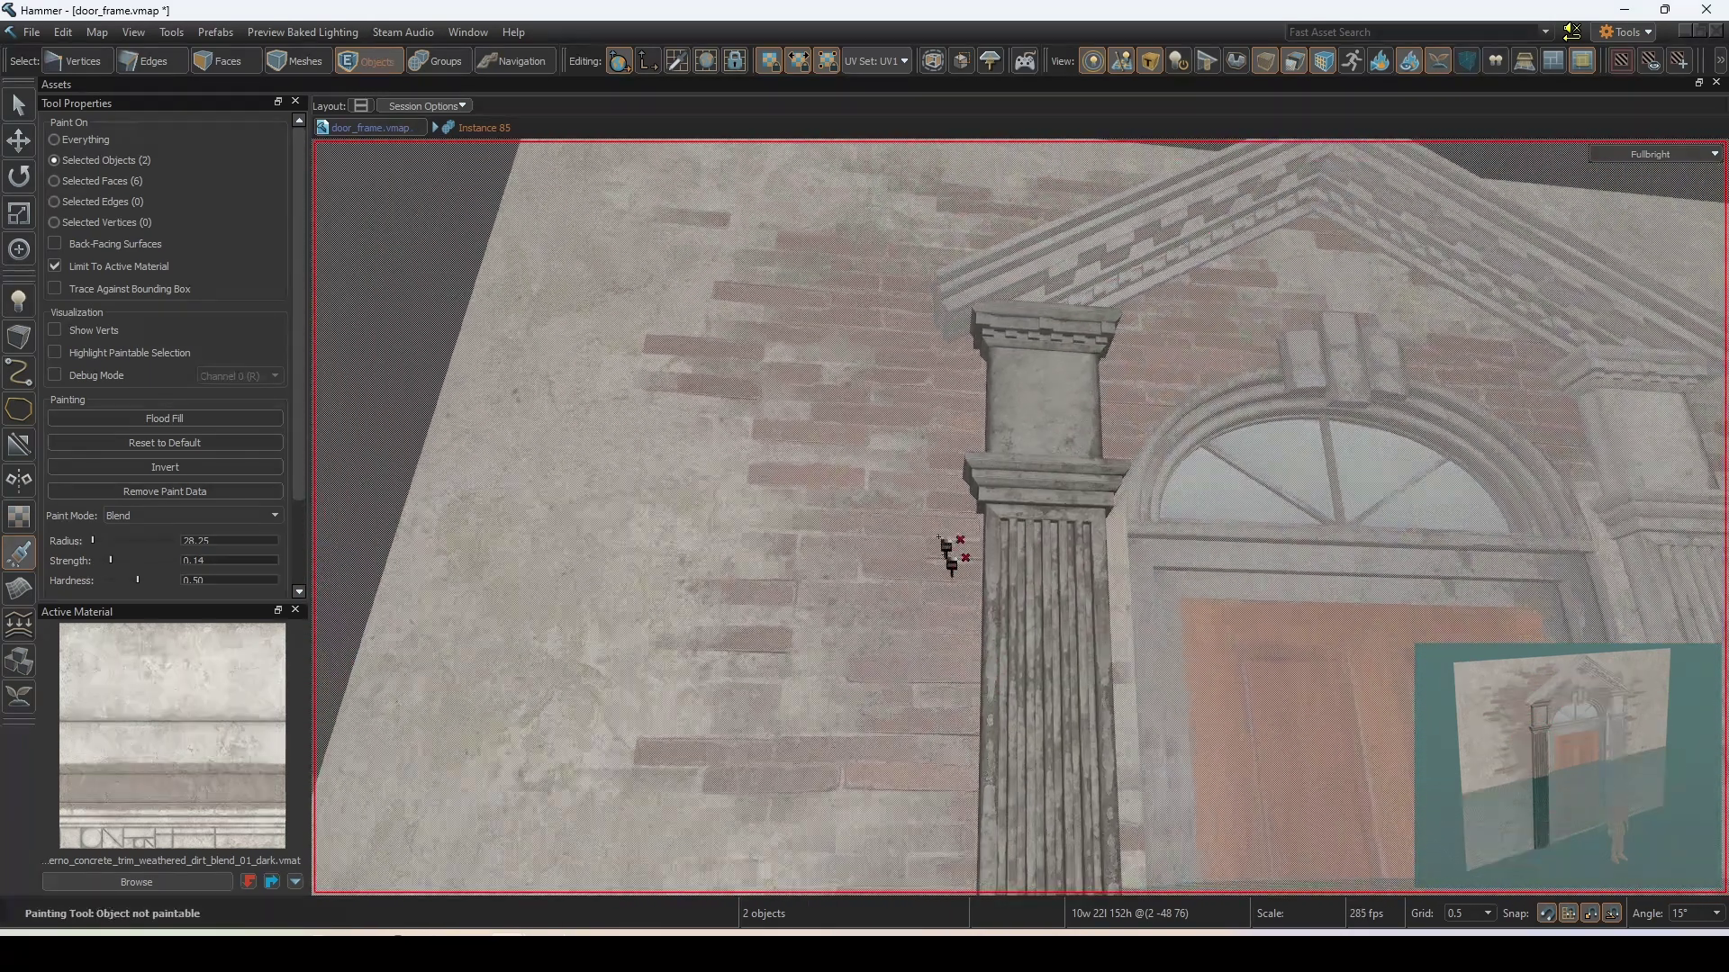
scroll(990, 350, down, 5)
key(q)
key(Escape)
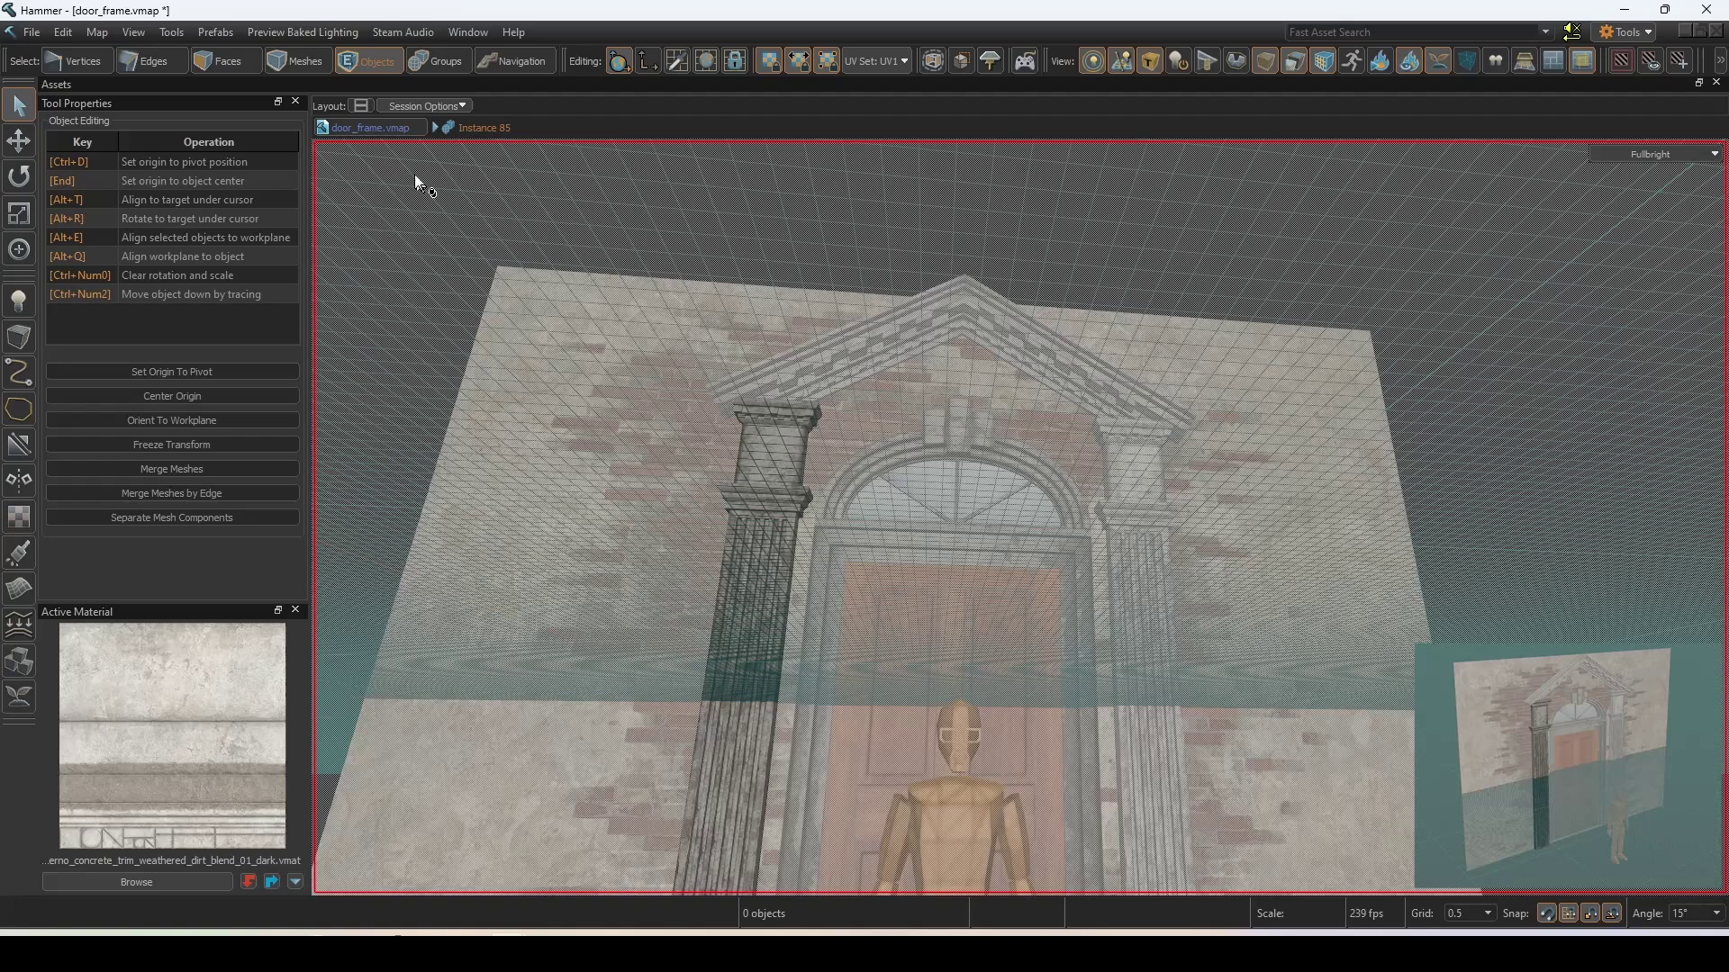
key(Escape)
- Select the pediment and paint dirt weathering over its mouldings with a brush radius of 28.25 and strength of 0.14
click(1019, 234)
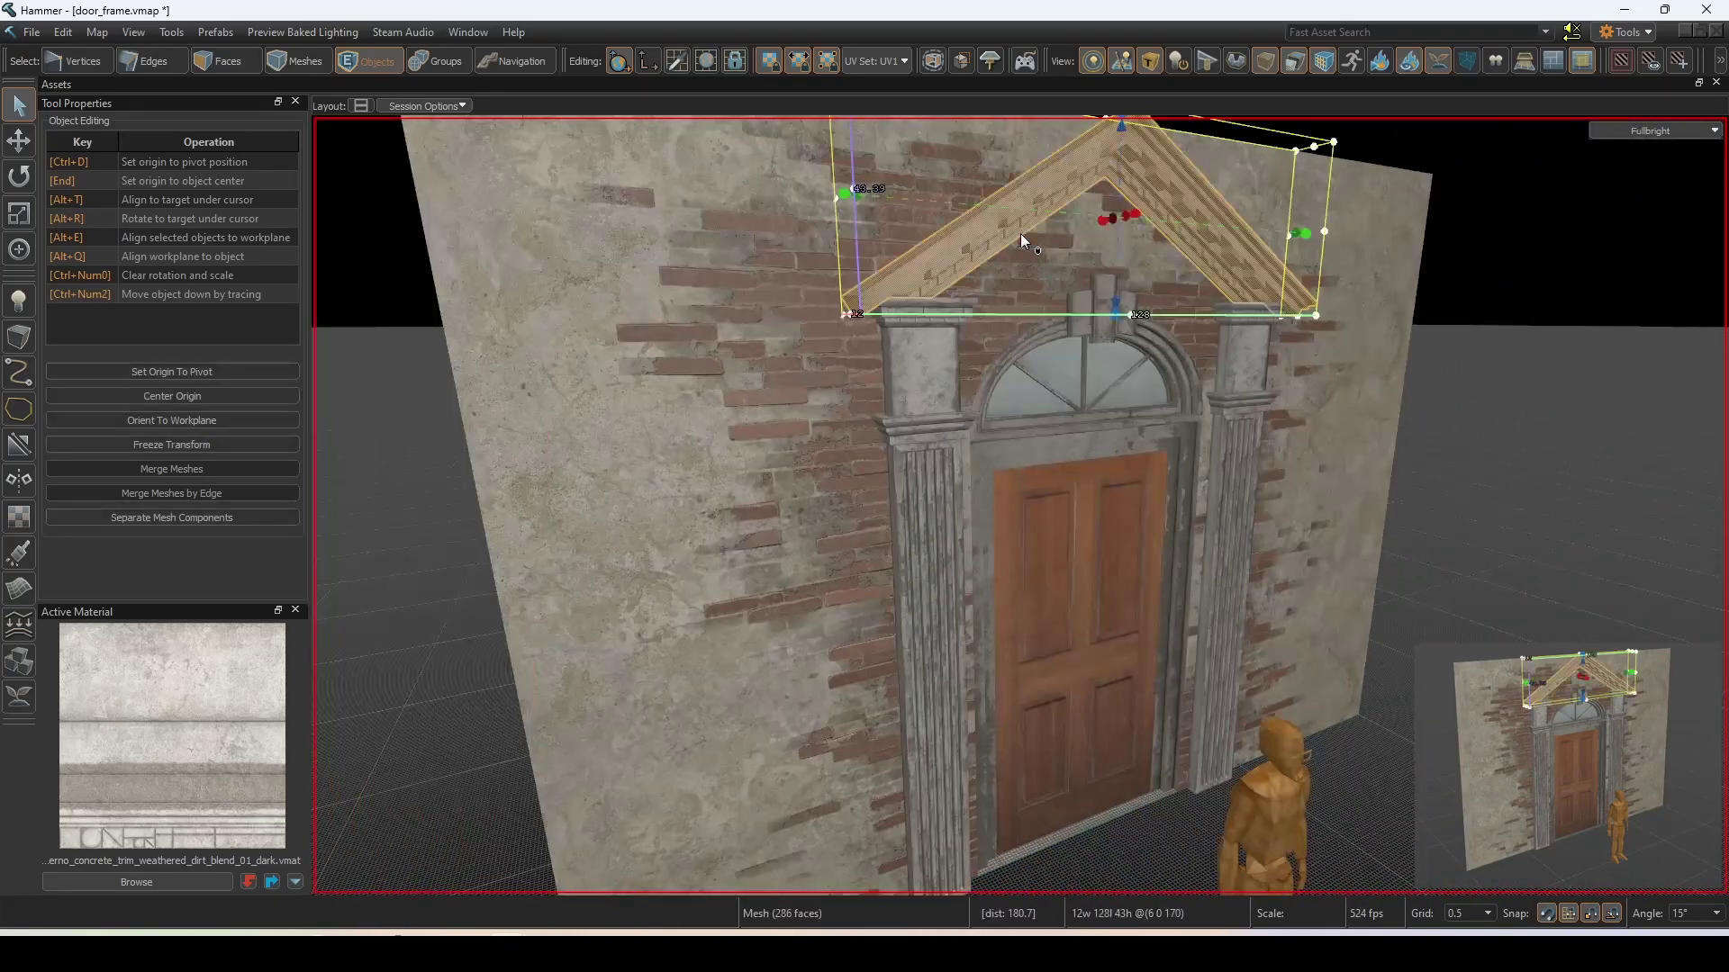
key(shift+v)
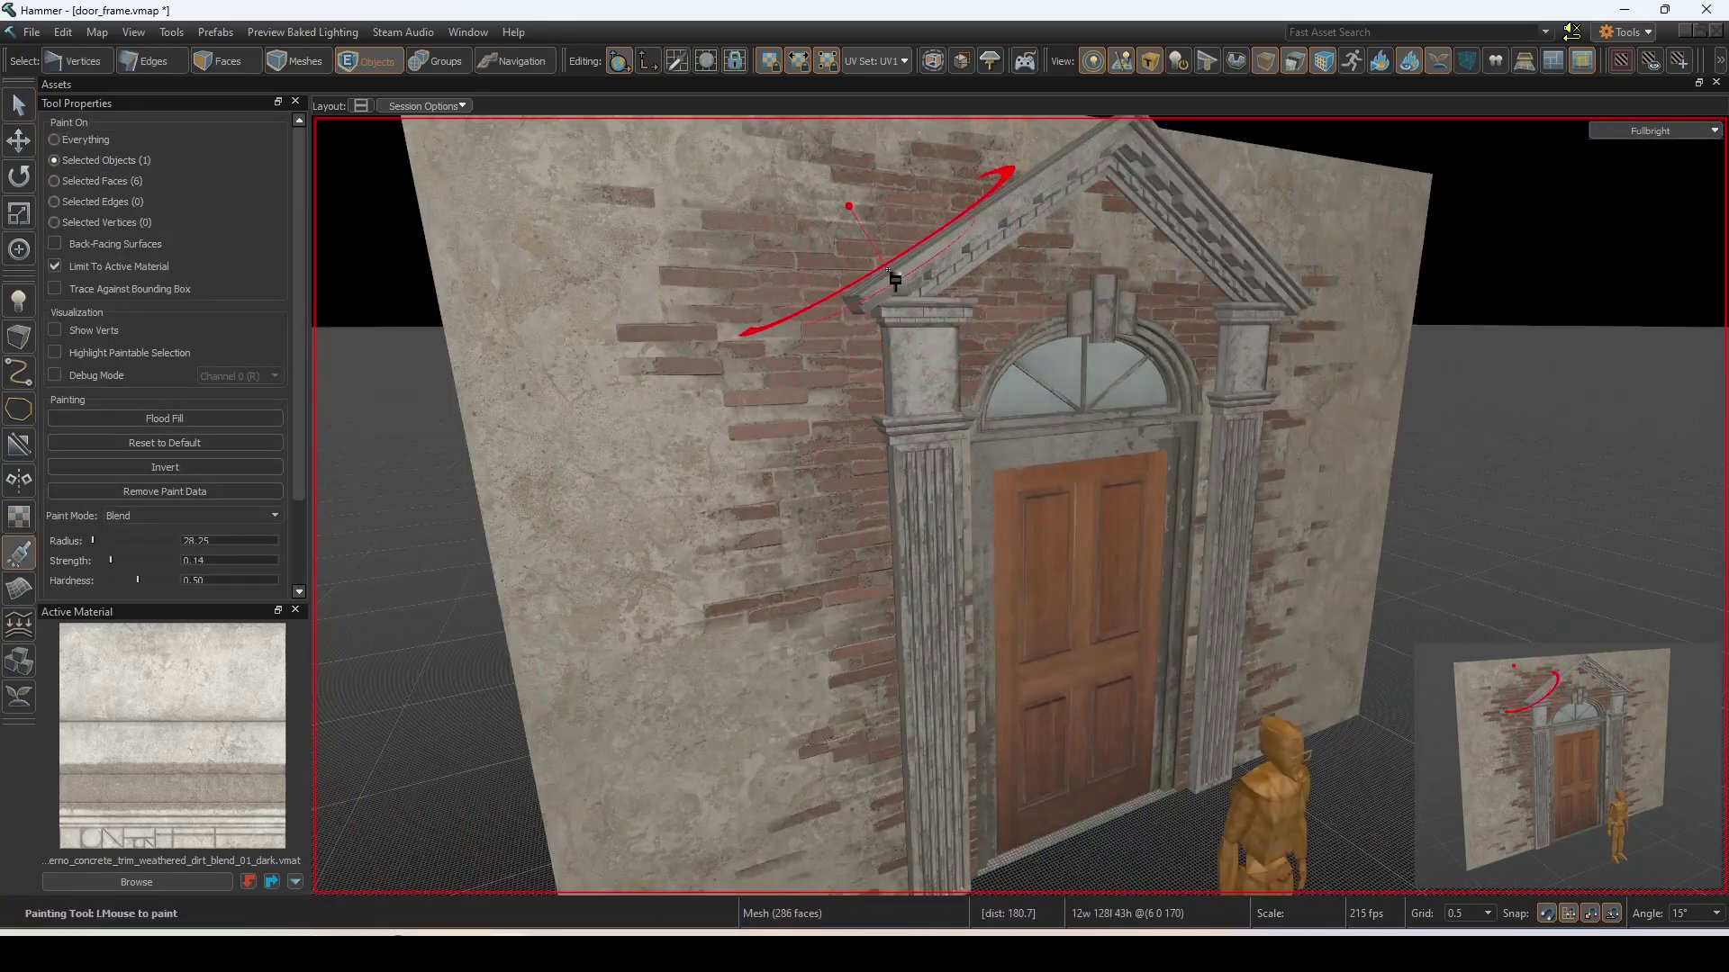
scroll(1091, 518, up, 4)
scroll(1090, 517, down, 4)
right_drag(1090, 517, 943, 645)
- Examine the top faces of the pediment's right slope and the weathering along its cornice
key(3)
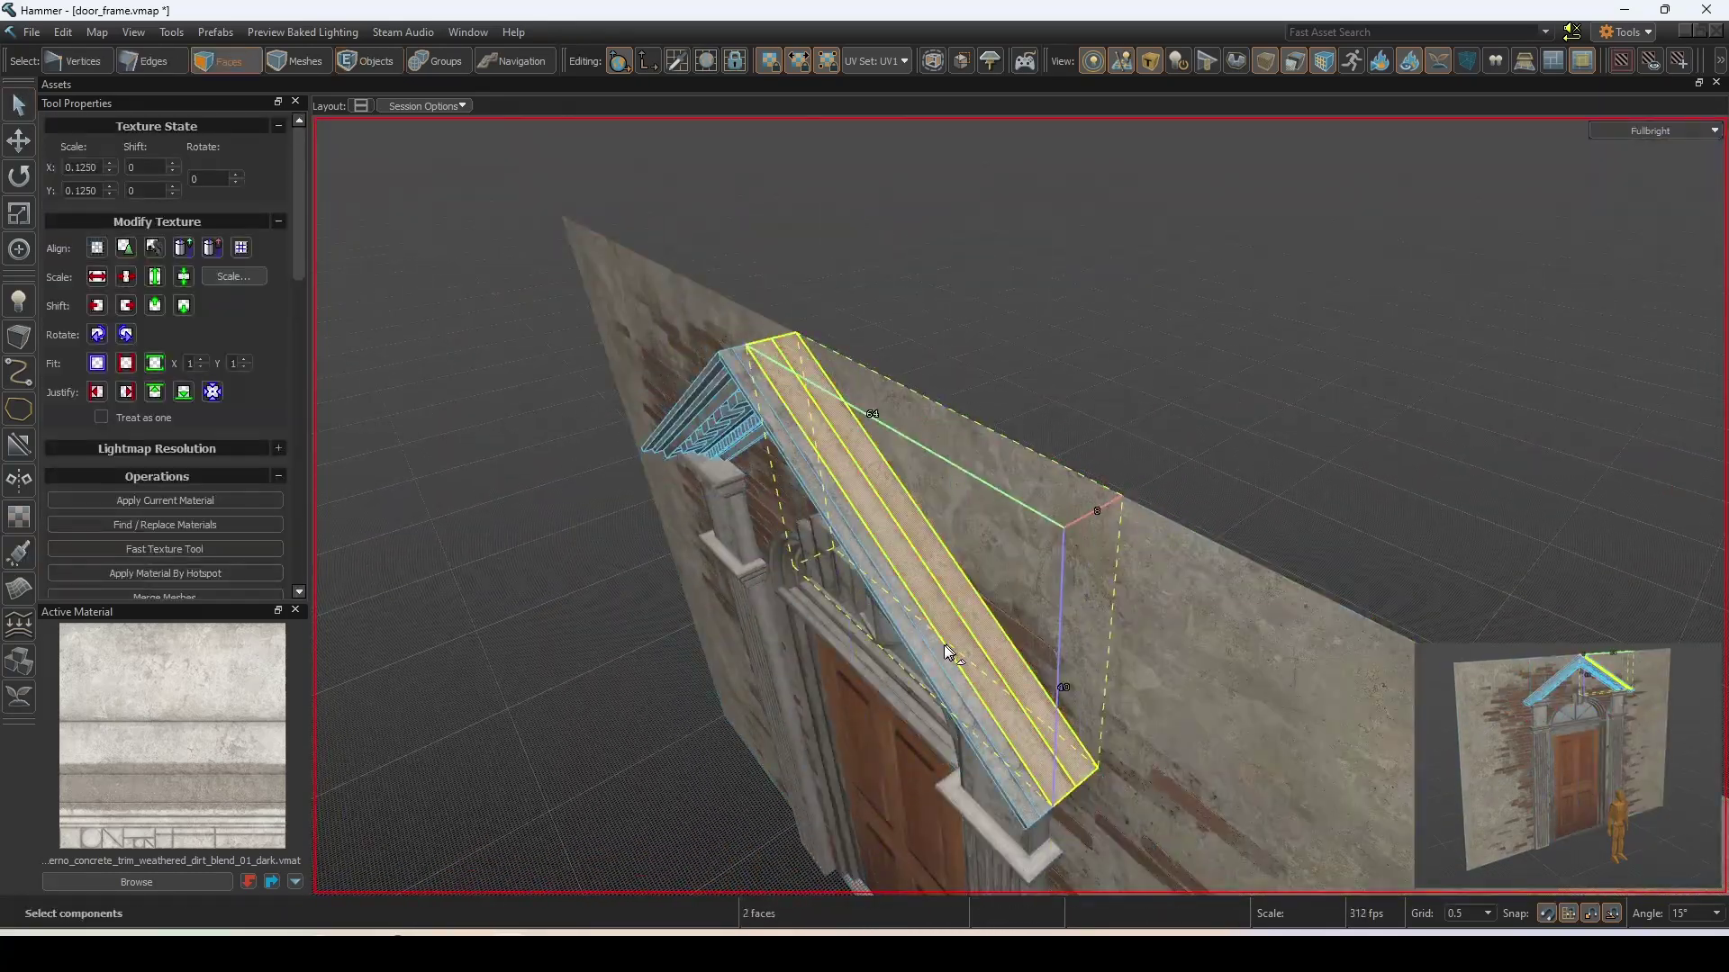
scroll(944, 645, up, 2)
right_drag(1132, 367, 951, 548)
scroll(1019, 506, up, 4)
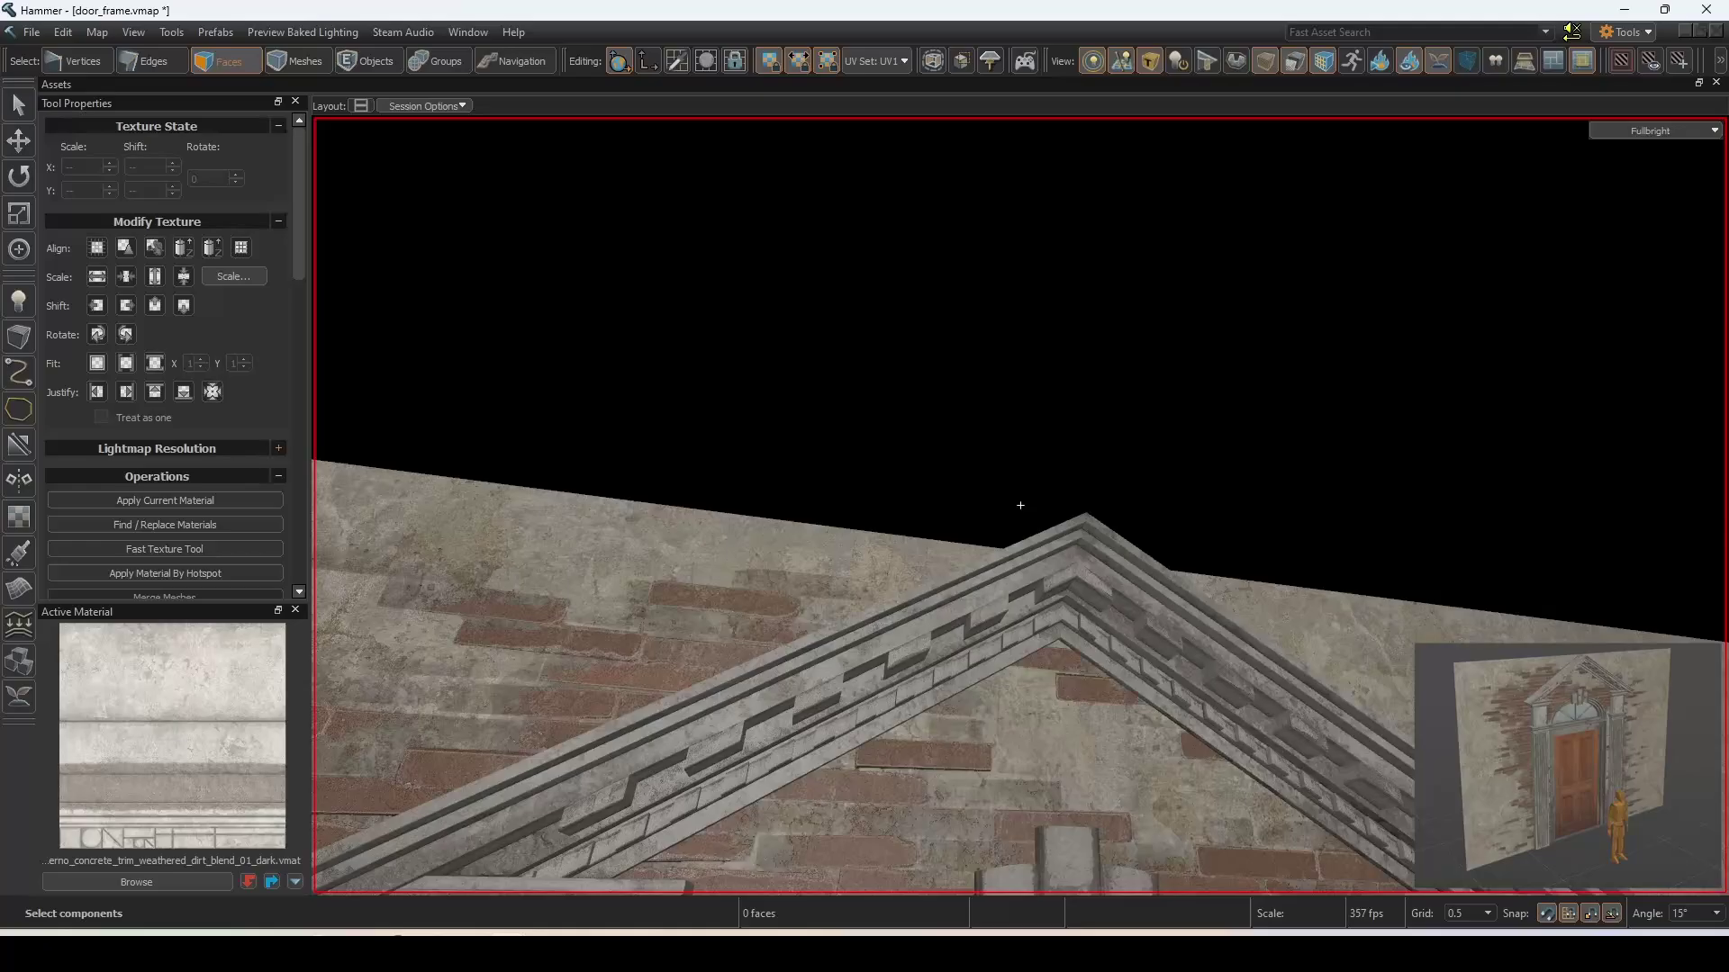
click(1002, 477)
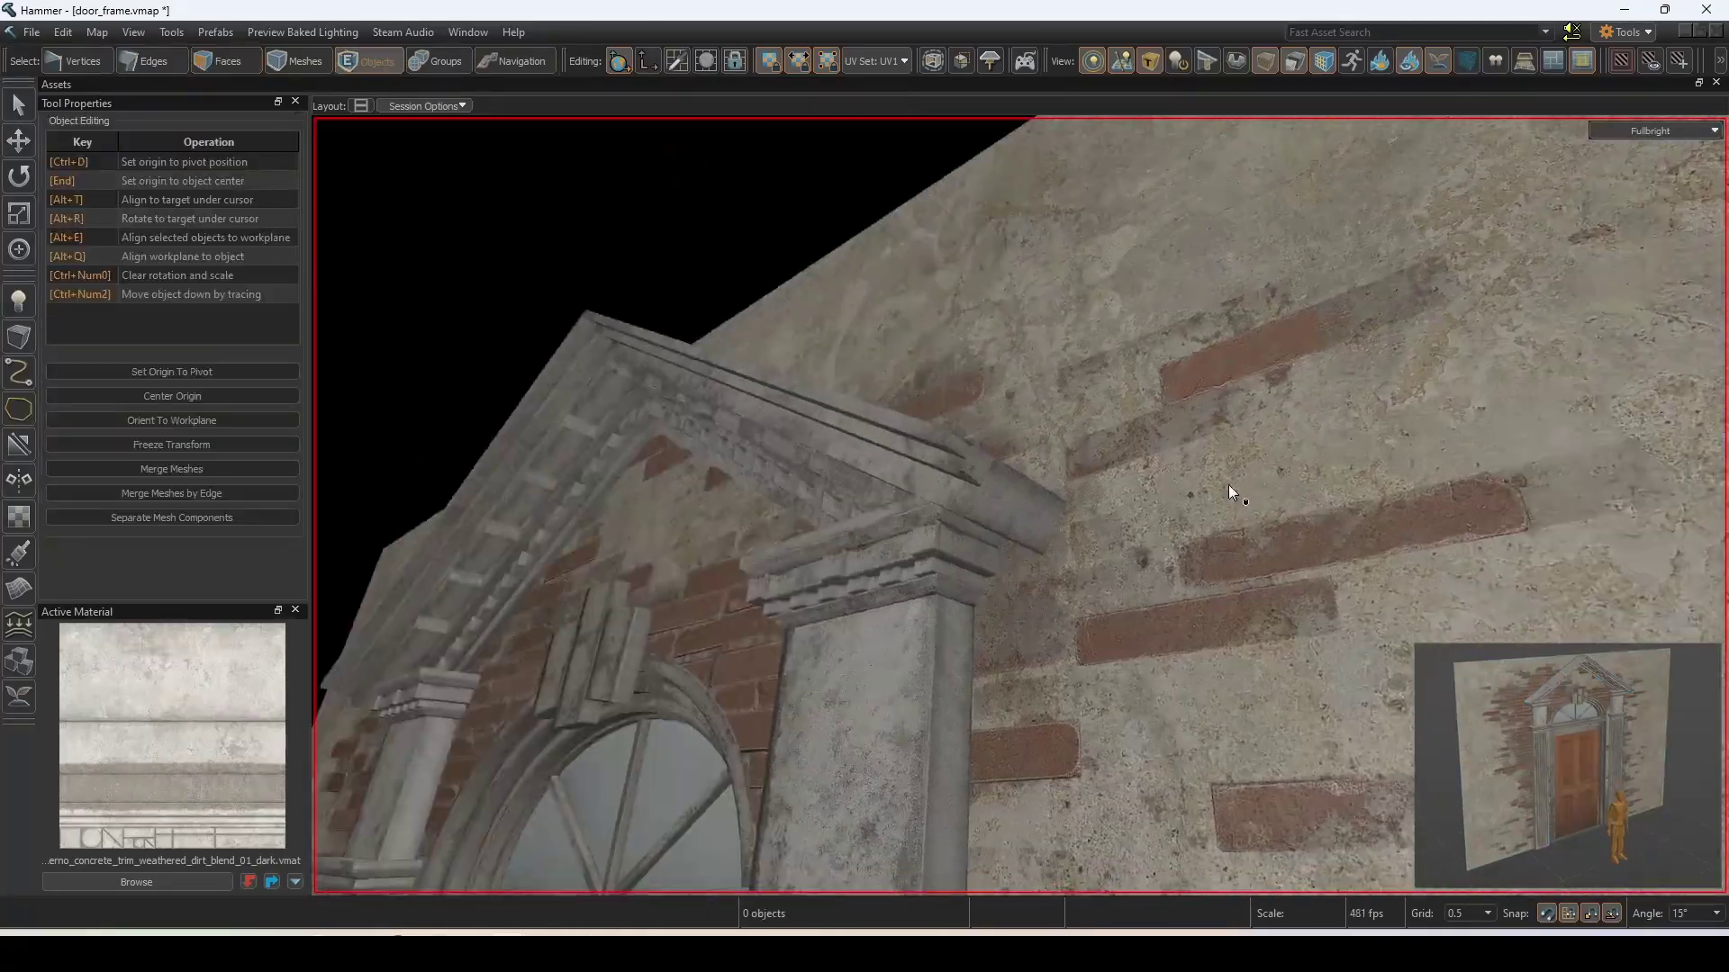
key(shift+v)
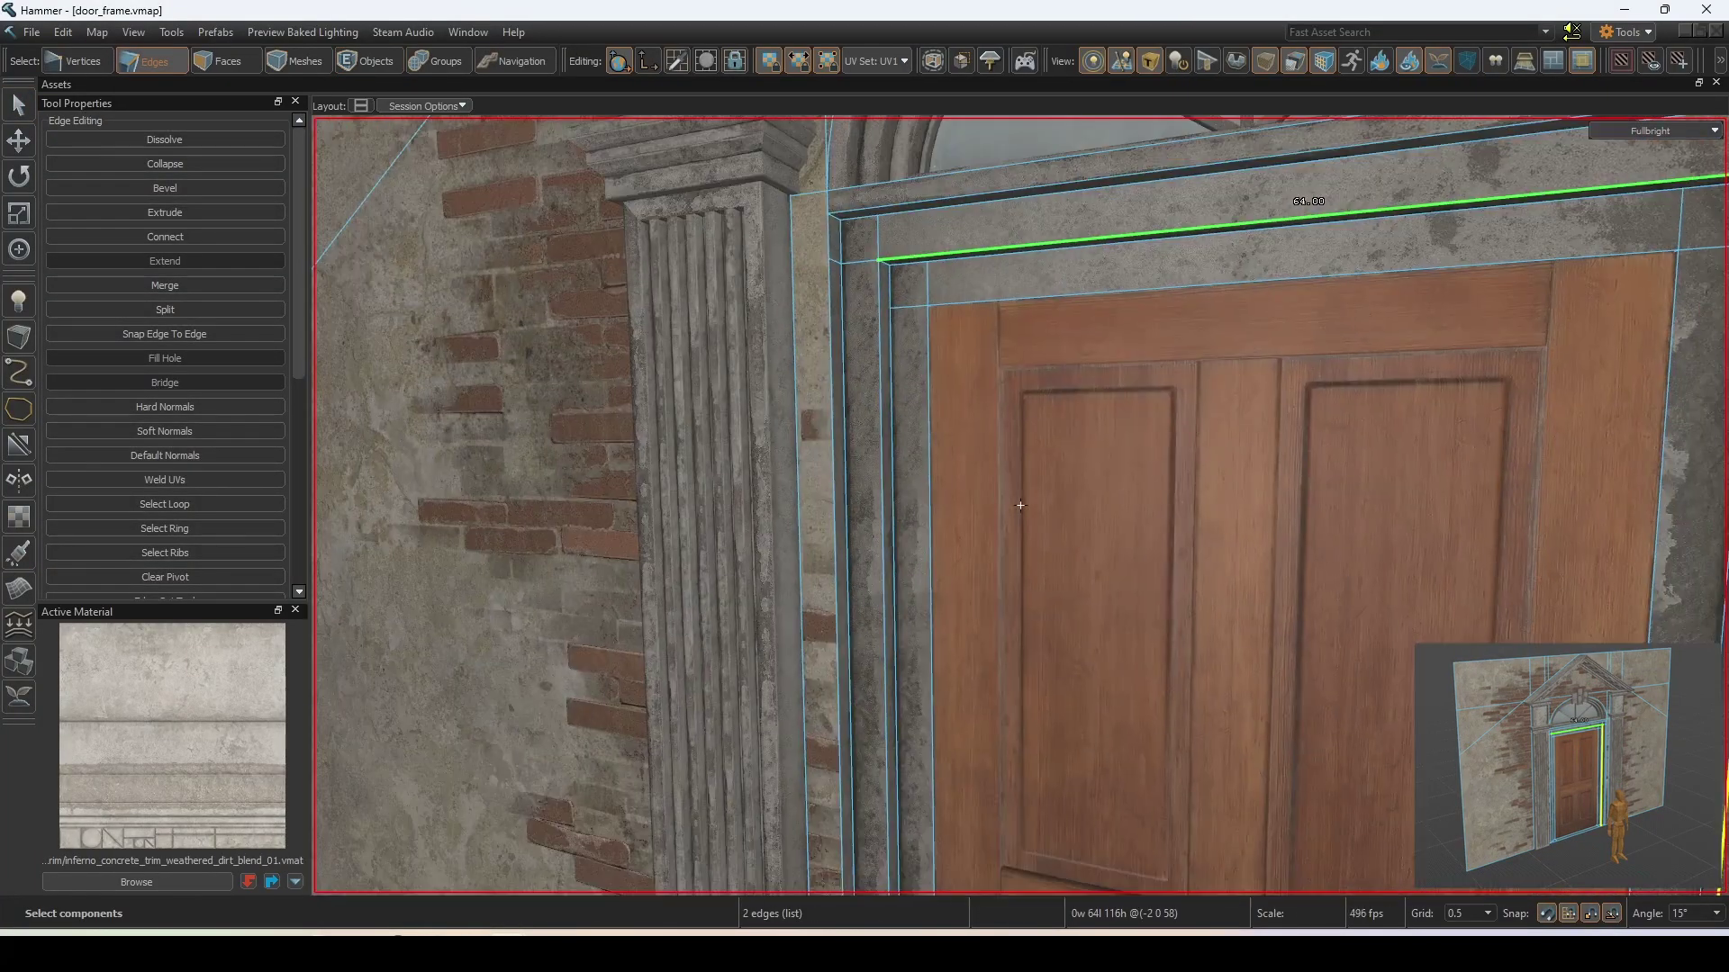
- Bevel the top and side edges of the door frame's recessed step with 1 step, shape 1.00 and width 1.0
ctrl+click(936, 267)
ctrl+click(878, 288)
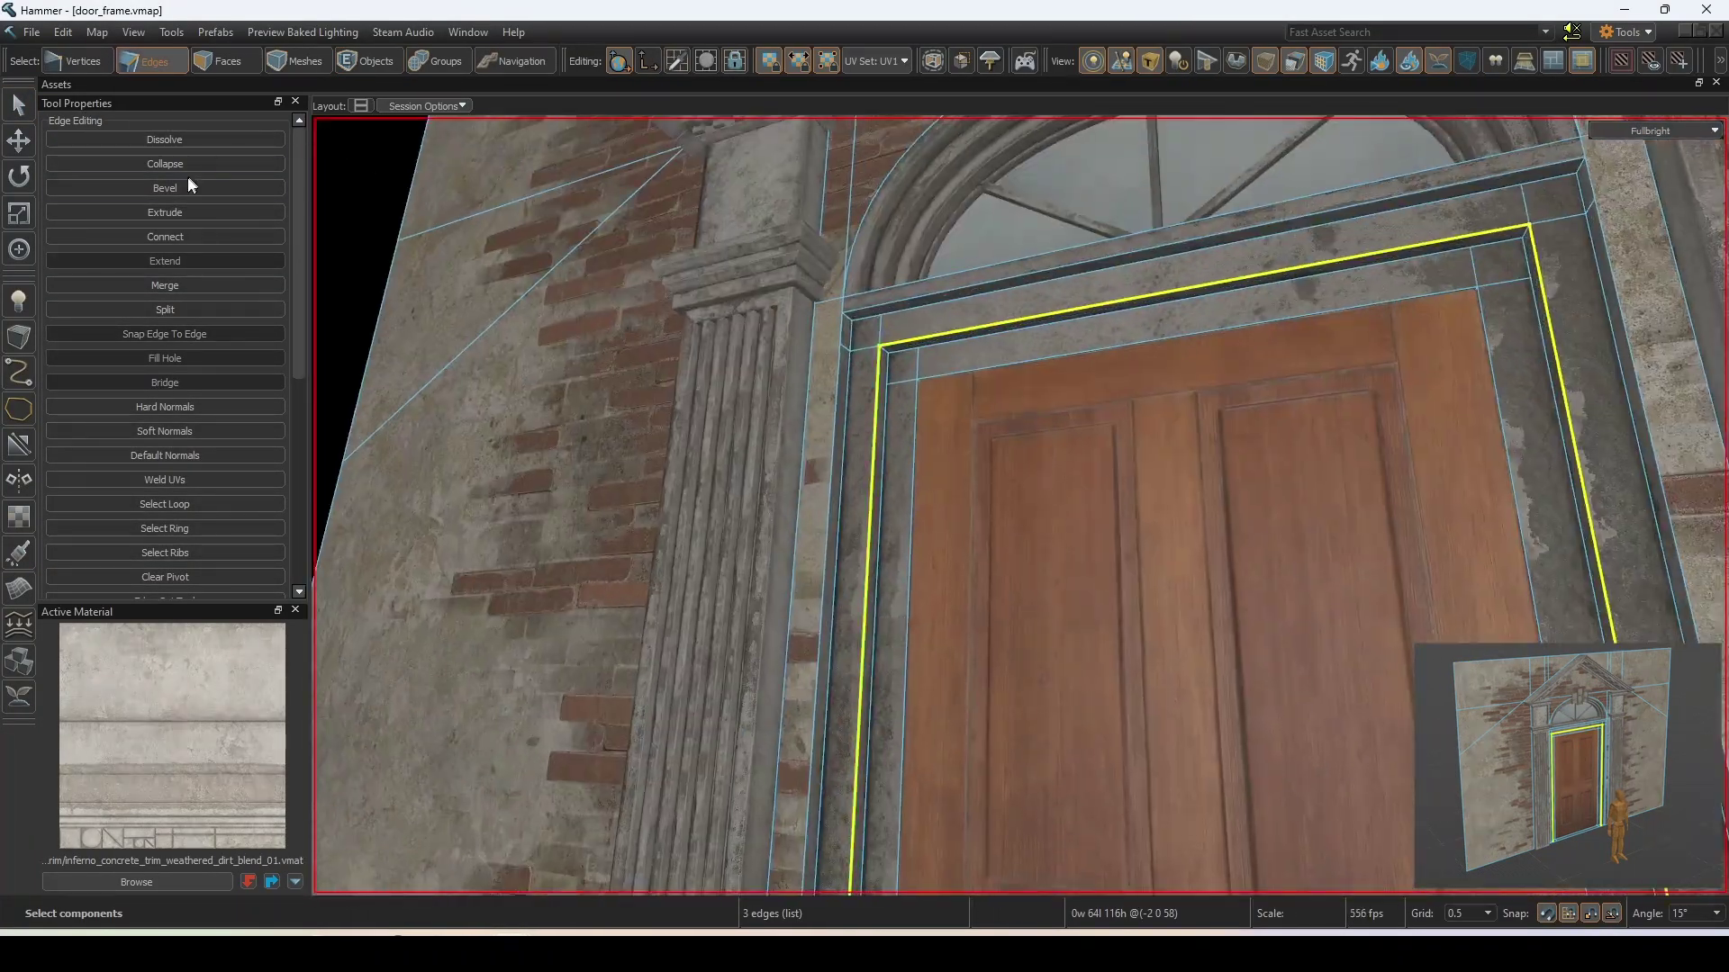
click(165, 187)
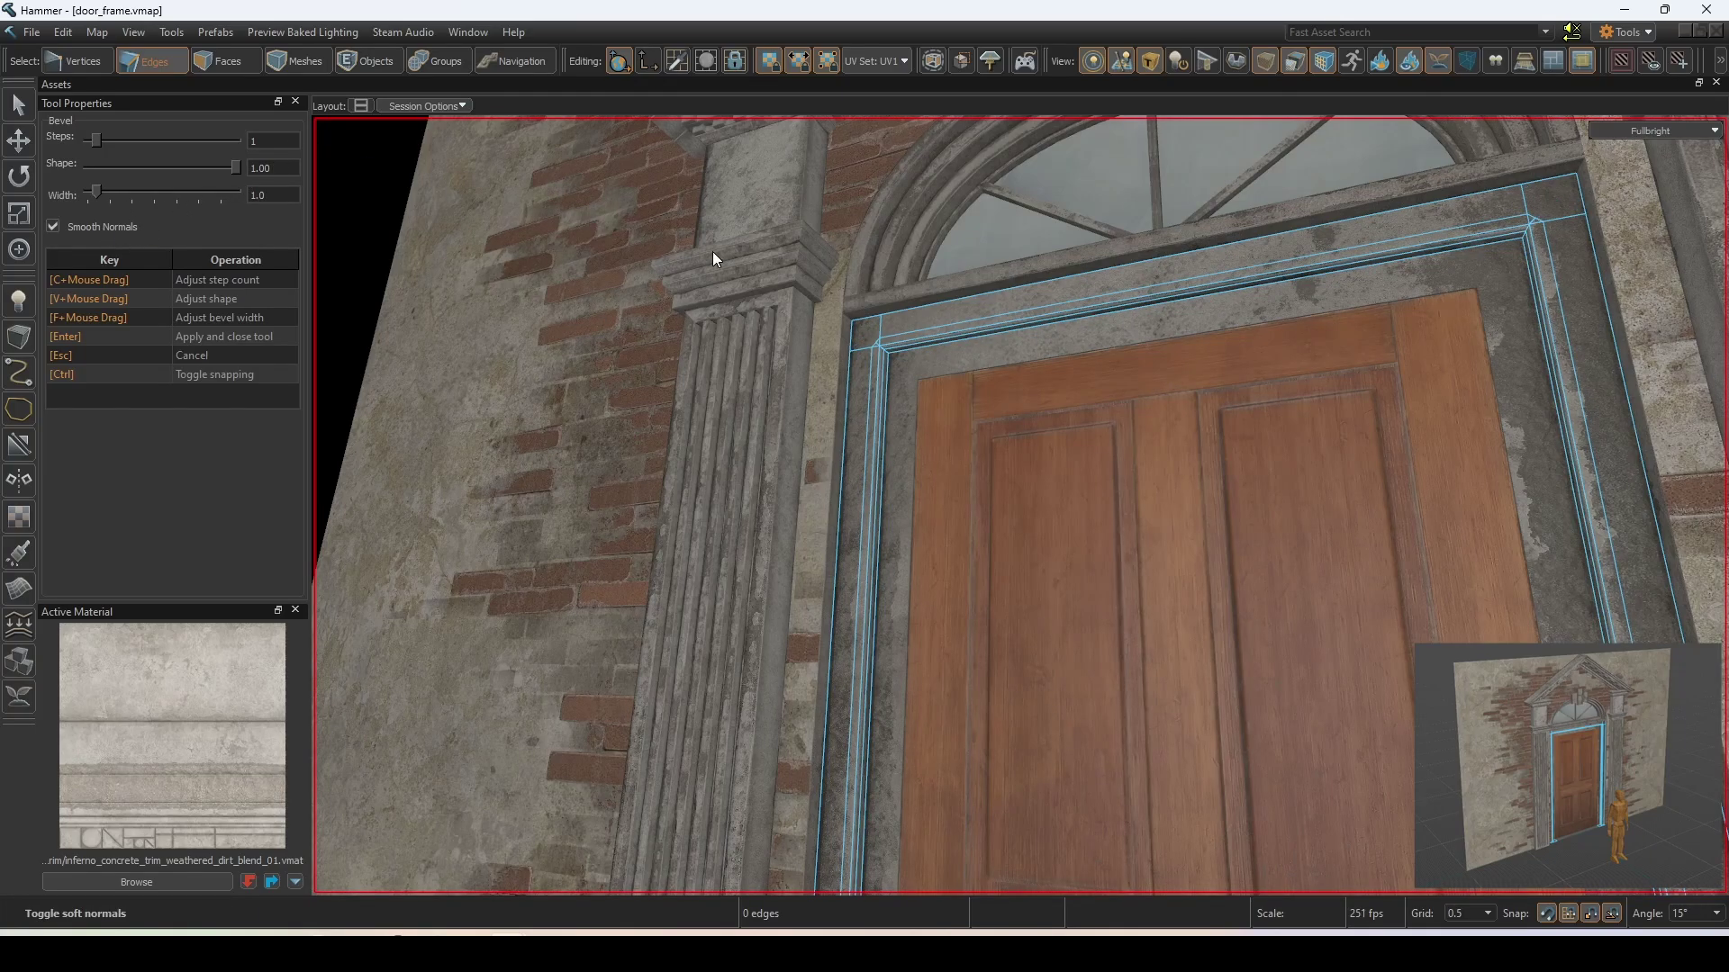
key(Return)
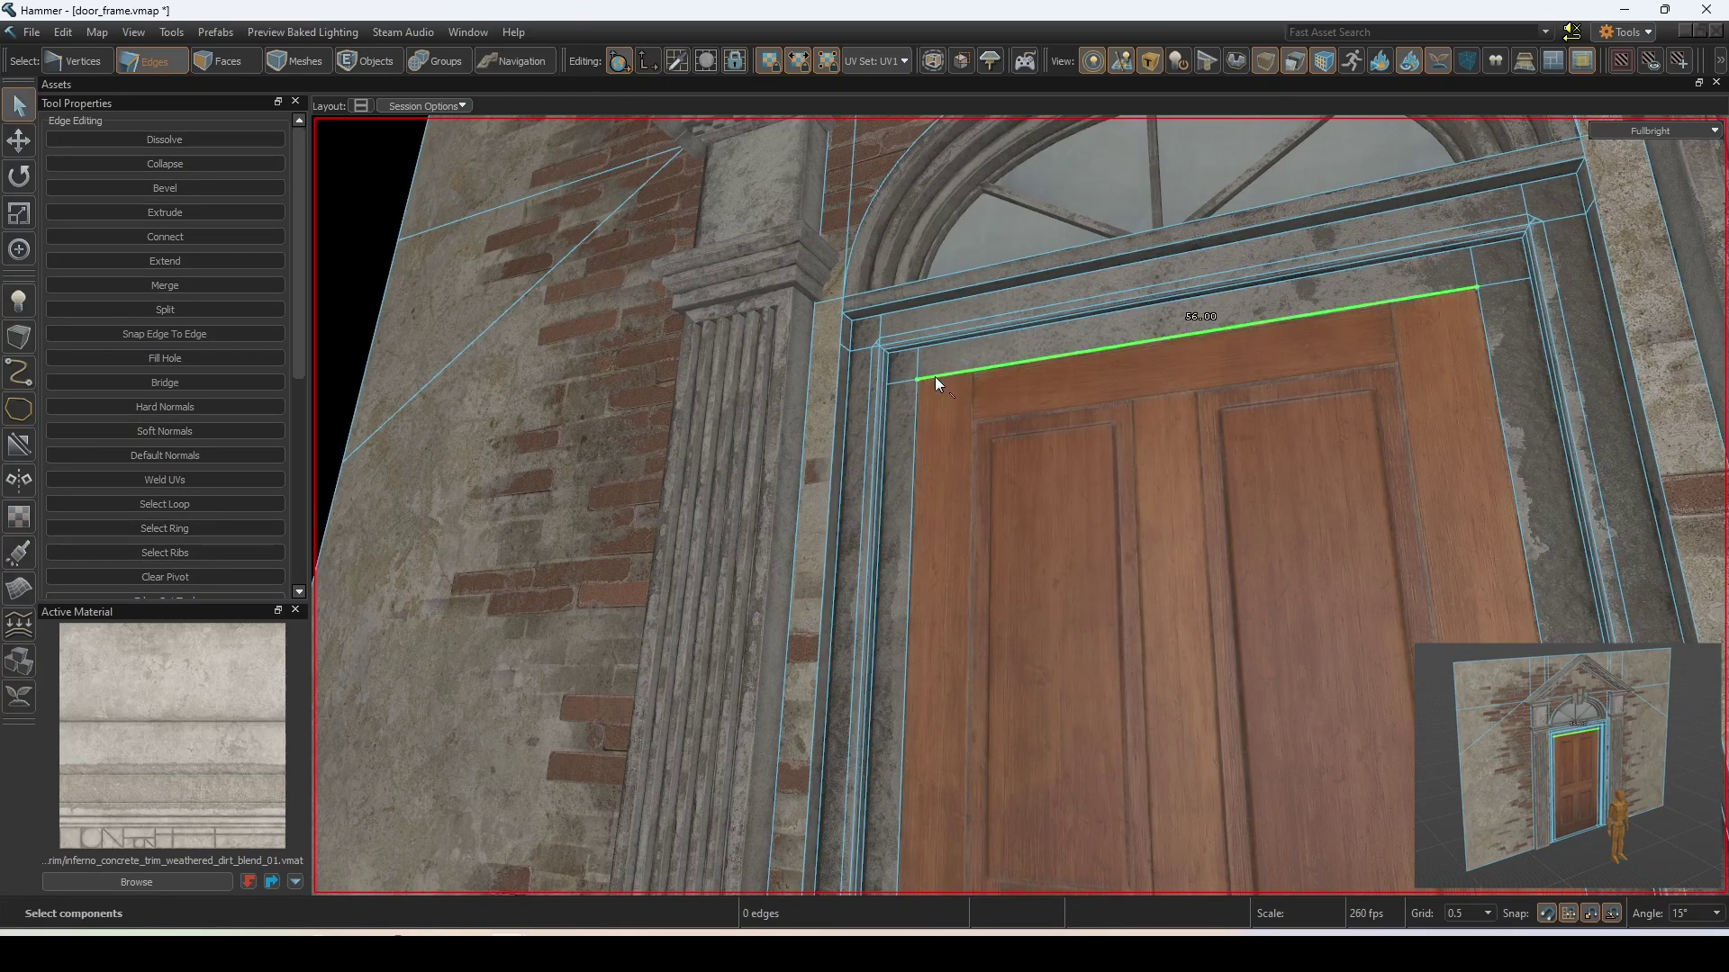
- Try to bevel the frame's innermost edges directly bordering the door panel
click(936, 376)
click(165, 188)
key(Return)
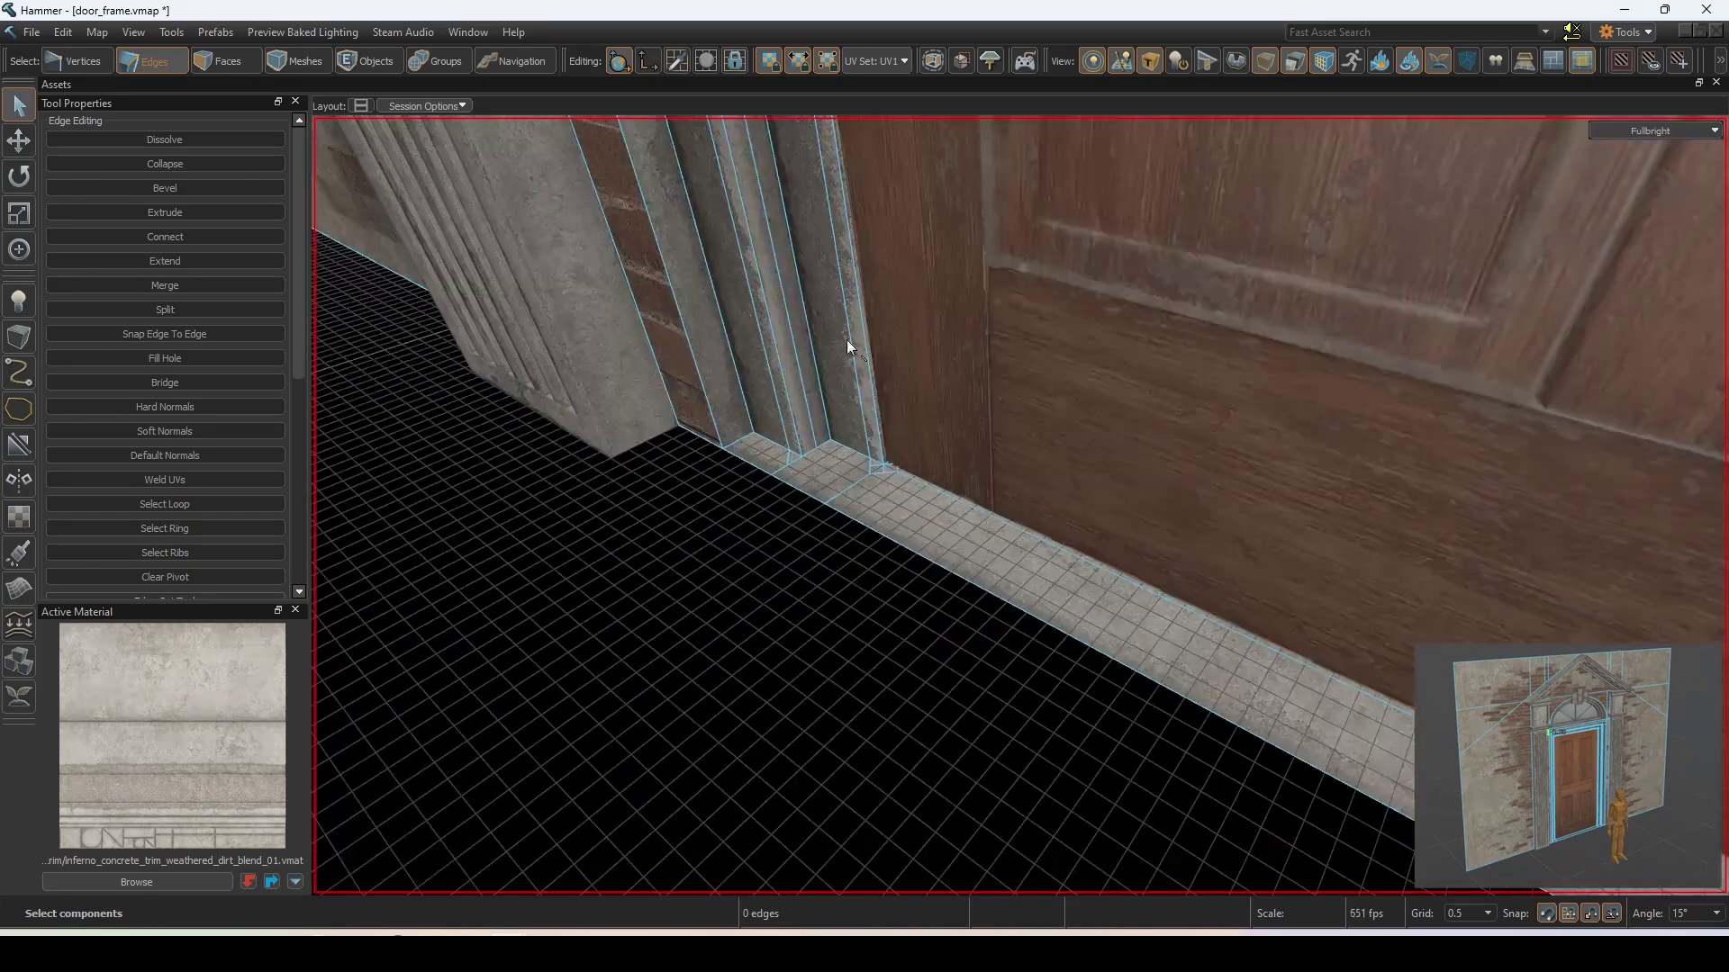
key(ctrl+b)
key(Return)
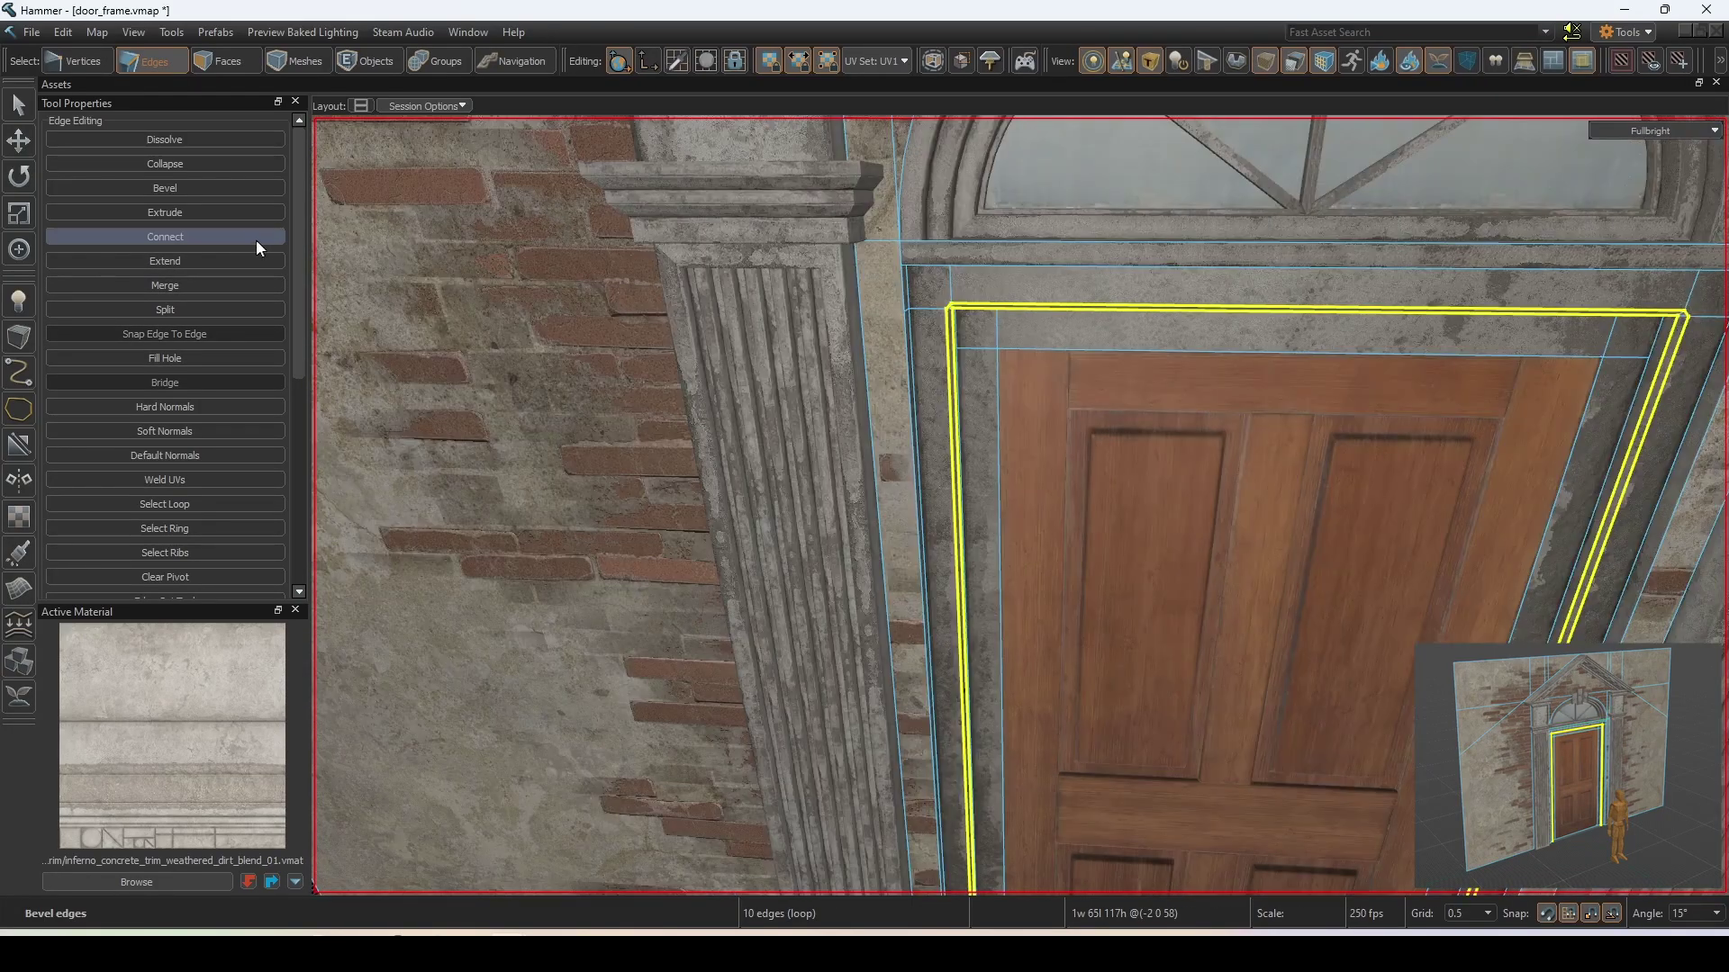
- Bevel the double edge loop around the door frame's recessed step with 1 step, shape 1.00 and width 1.0
click(216, 187)
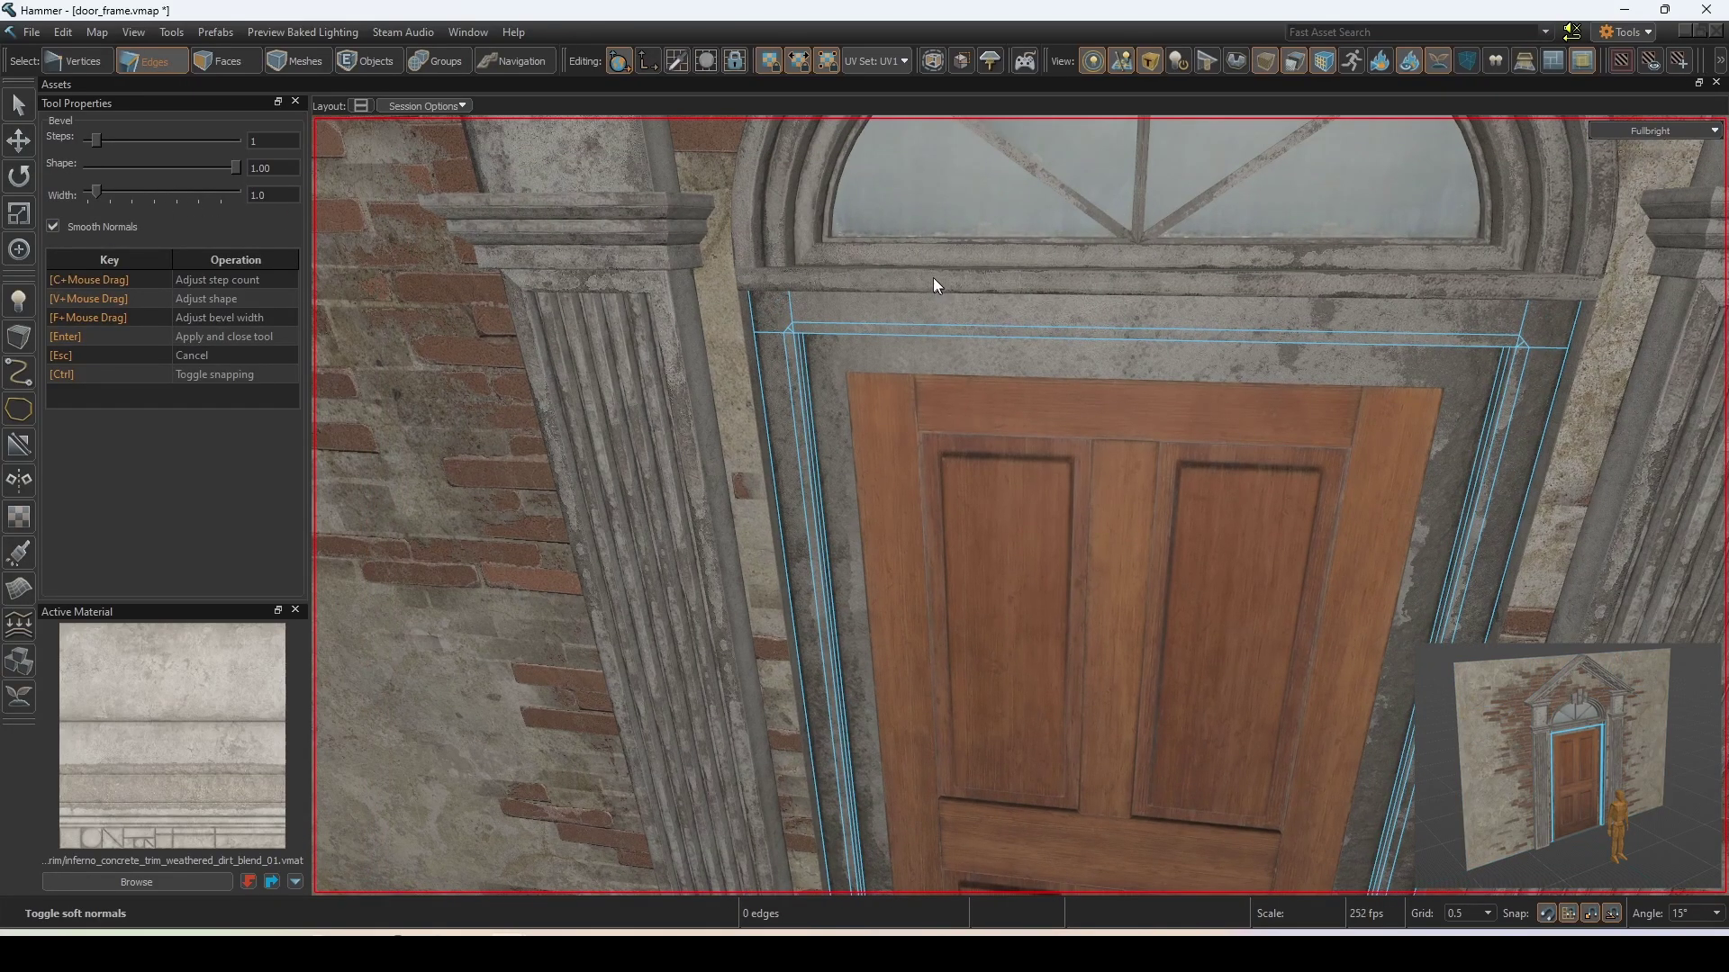
right_drag(933, 277, 770, 481)
key(Return)
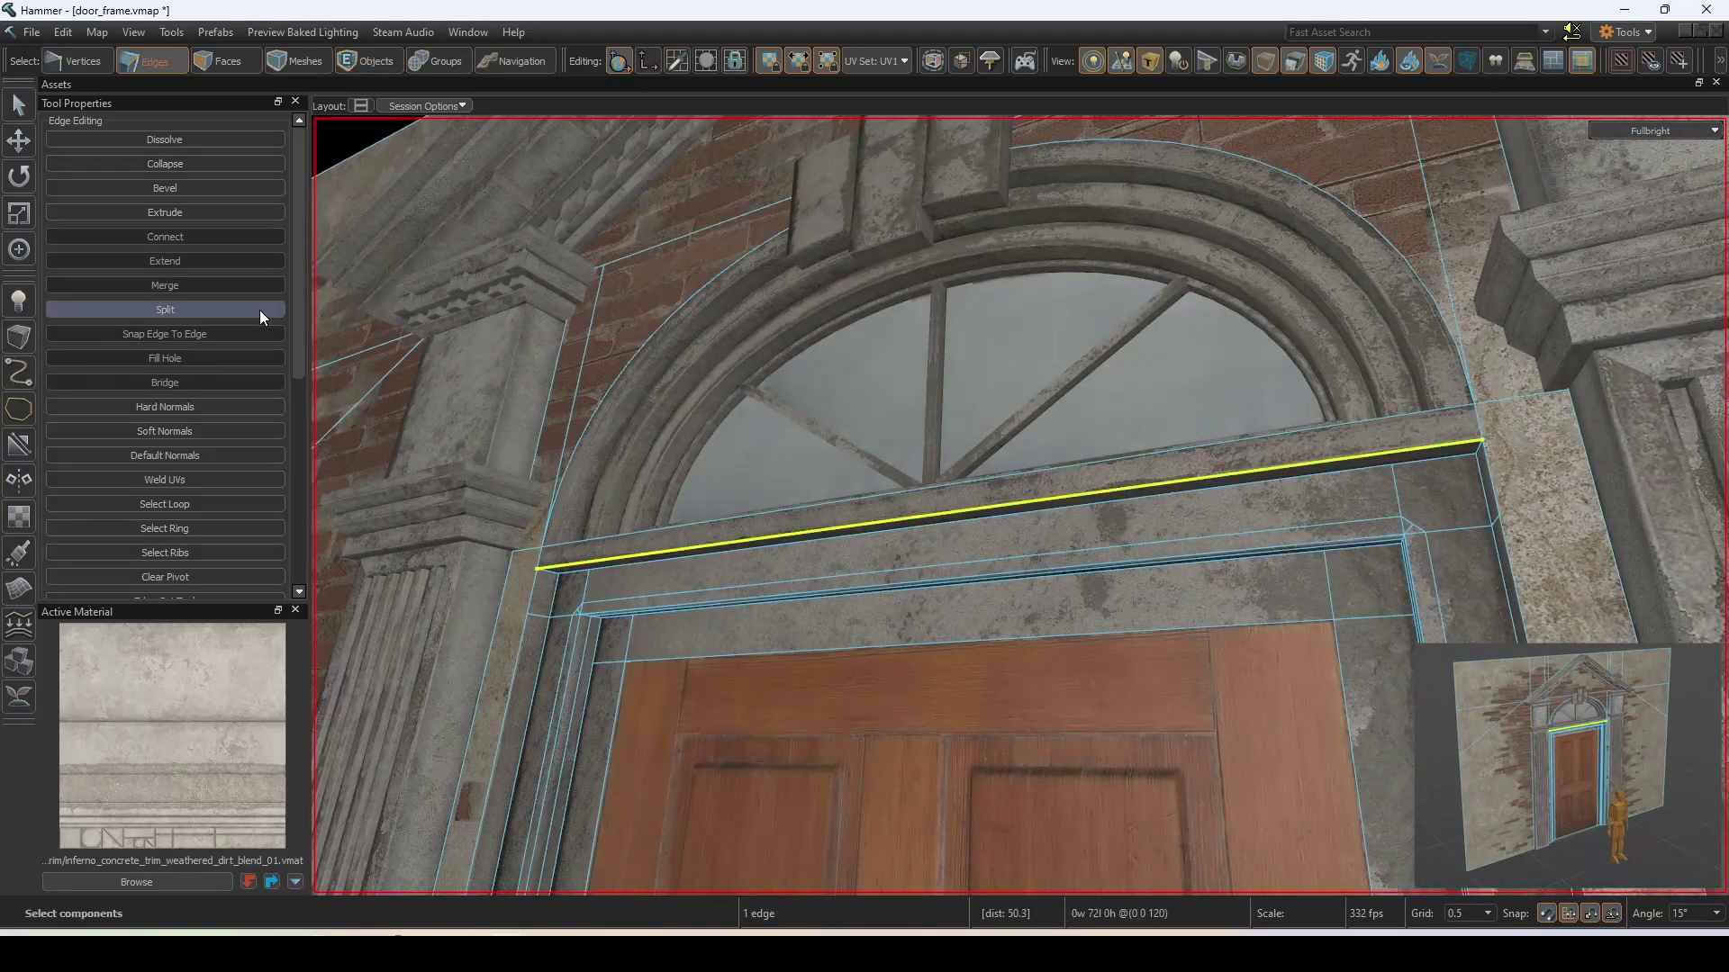
- Bevel the lower front edge of the ledge beneath the fanlight and the outer edge loop running around the arch
click(165, 188)
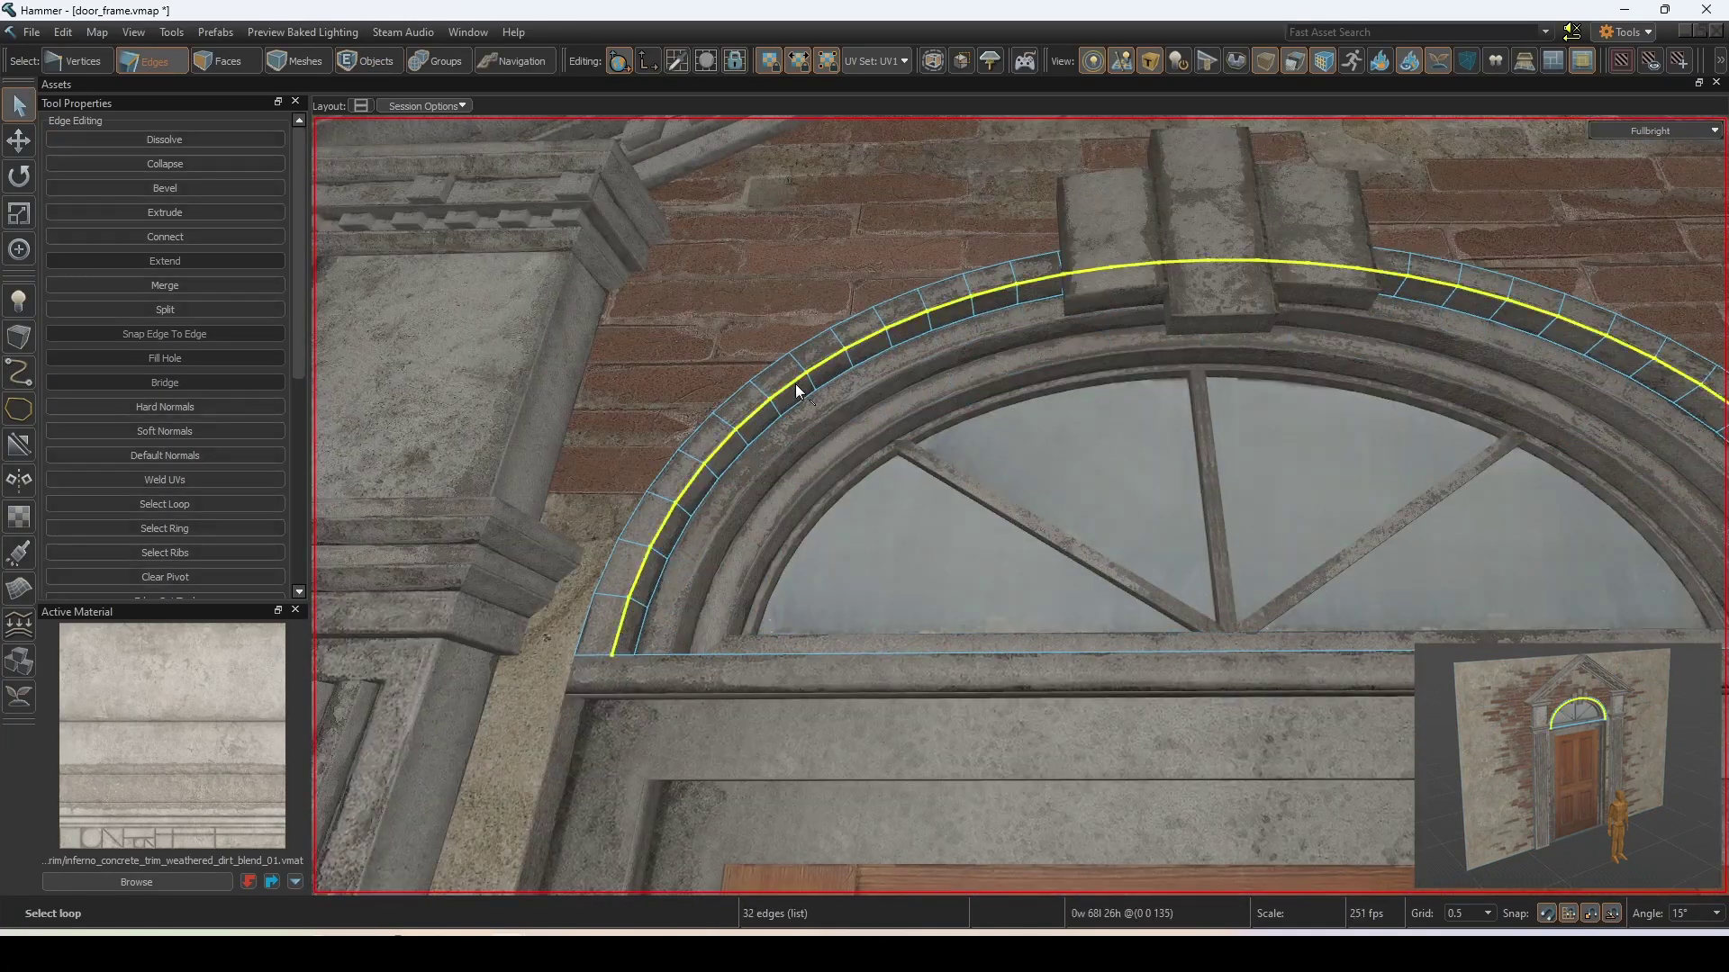
click(184, 189)
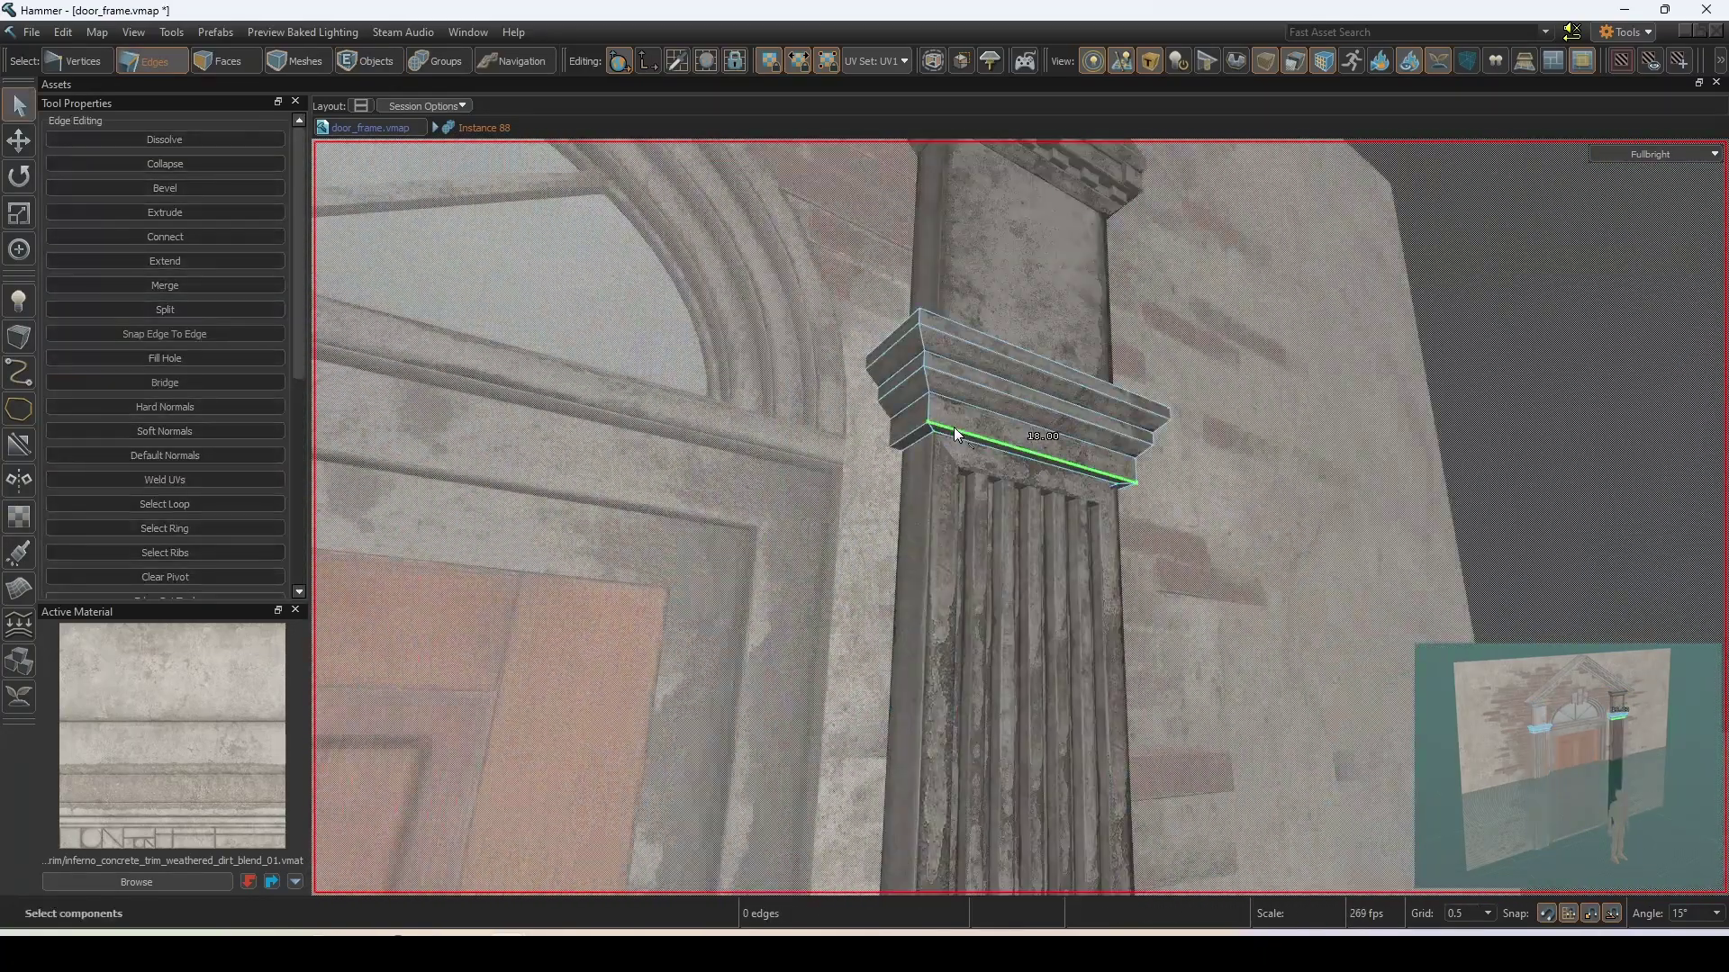
- Bevel the lowest edge loop of the moulded band above the right pilaster's fluted shaft
double_click(953, 427)
right_drag(960, 370, 825, 450)
click(165, 187)
key(Return)
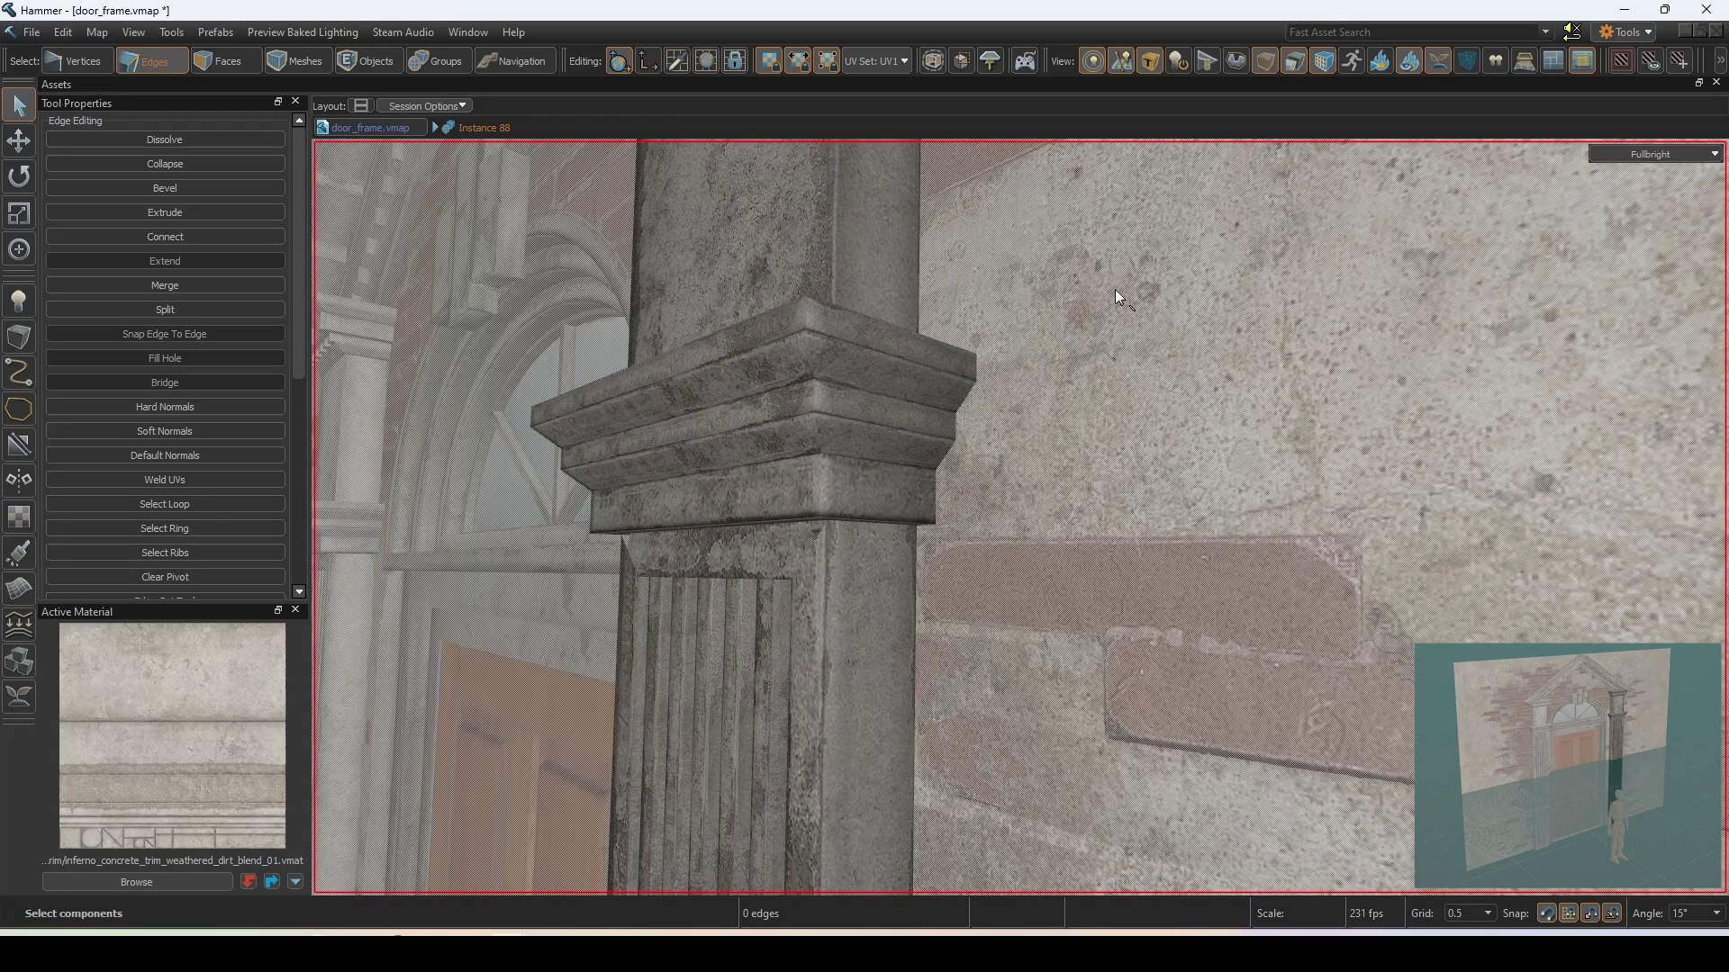
- Bevel the edge loop around the top of the right pilaster's upper capital
right_drag(1115, 289, 824, 526)
key(5)
click(957, 484)
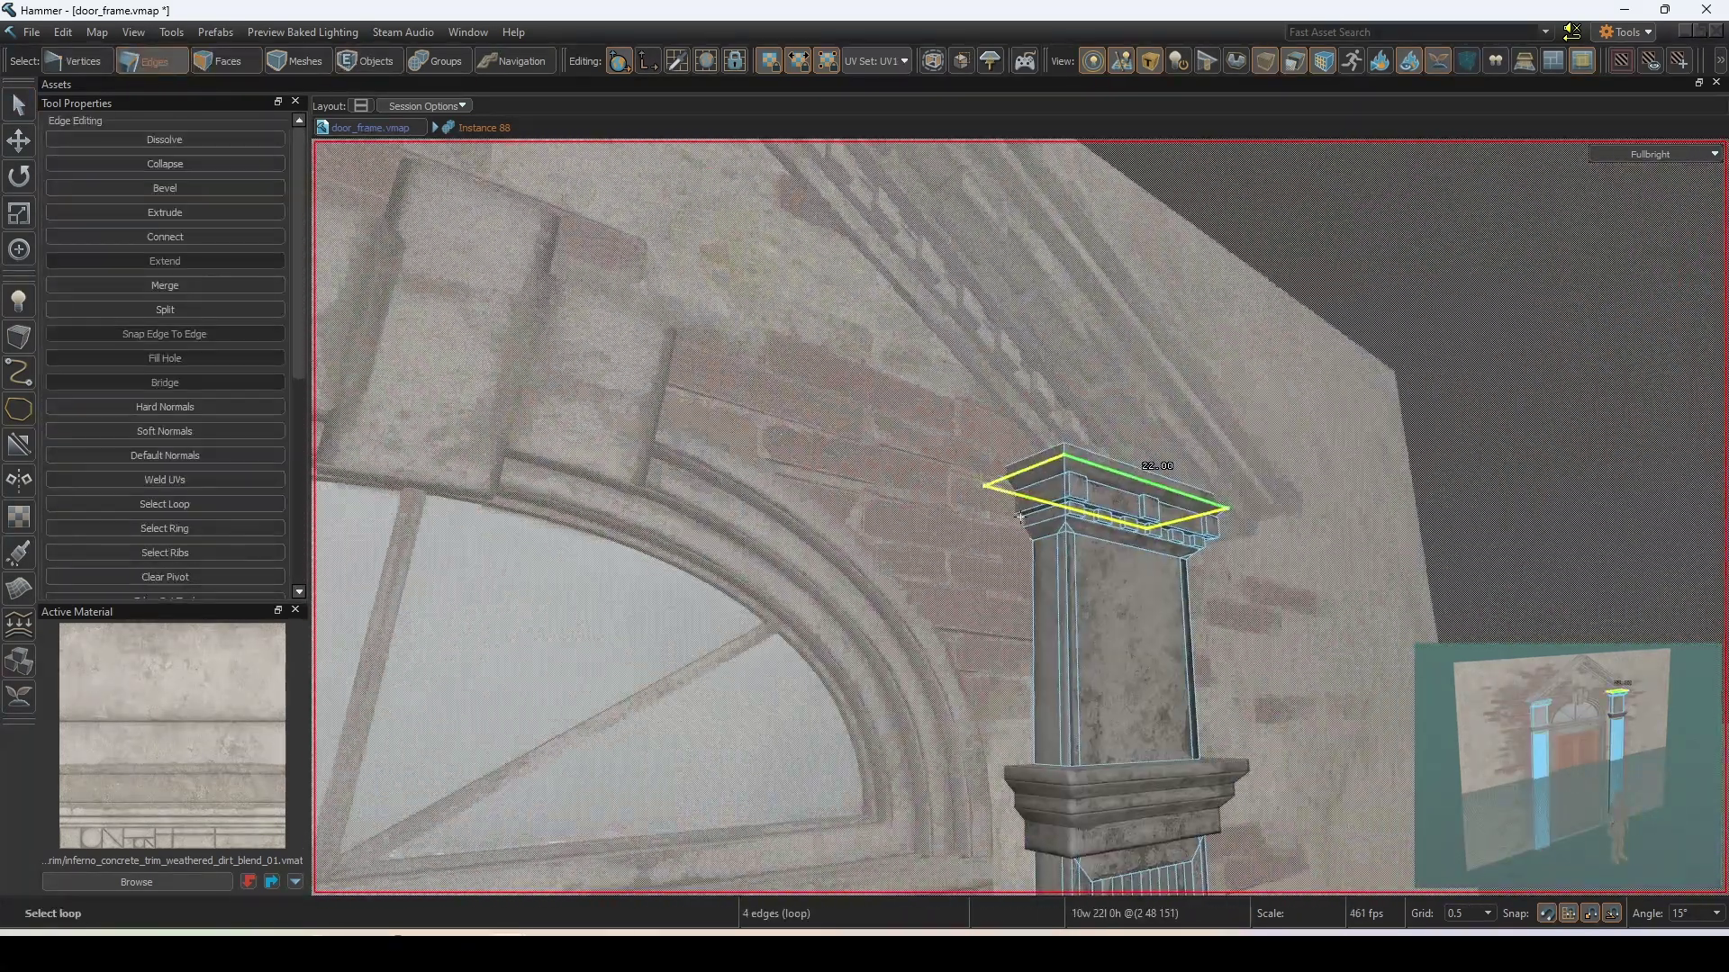
scroll(913, 433, up, 3)
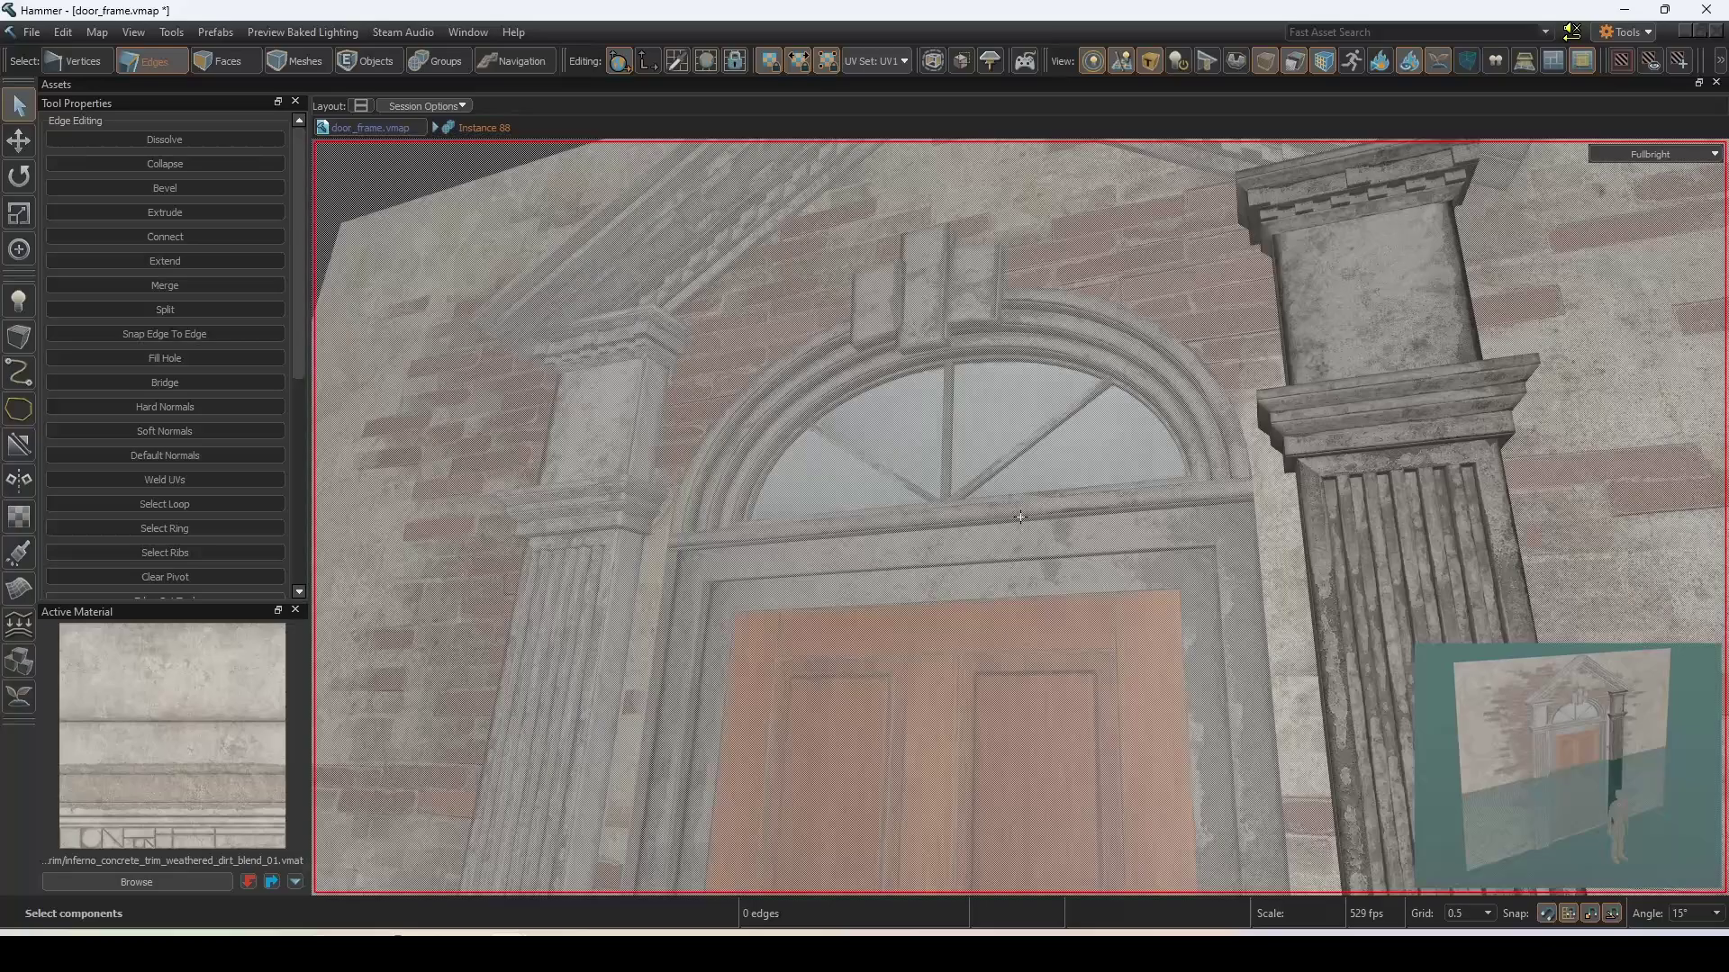
- Place an environment light on the ground in front of the door wall and rotate it by about 90°
click(974, 598)
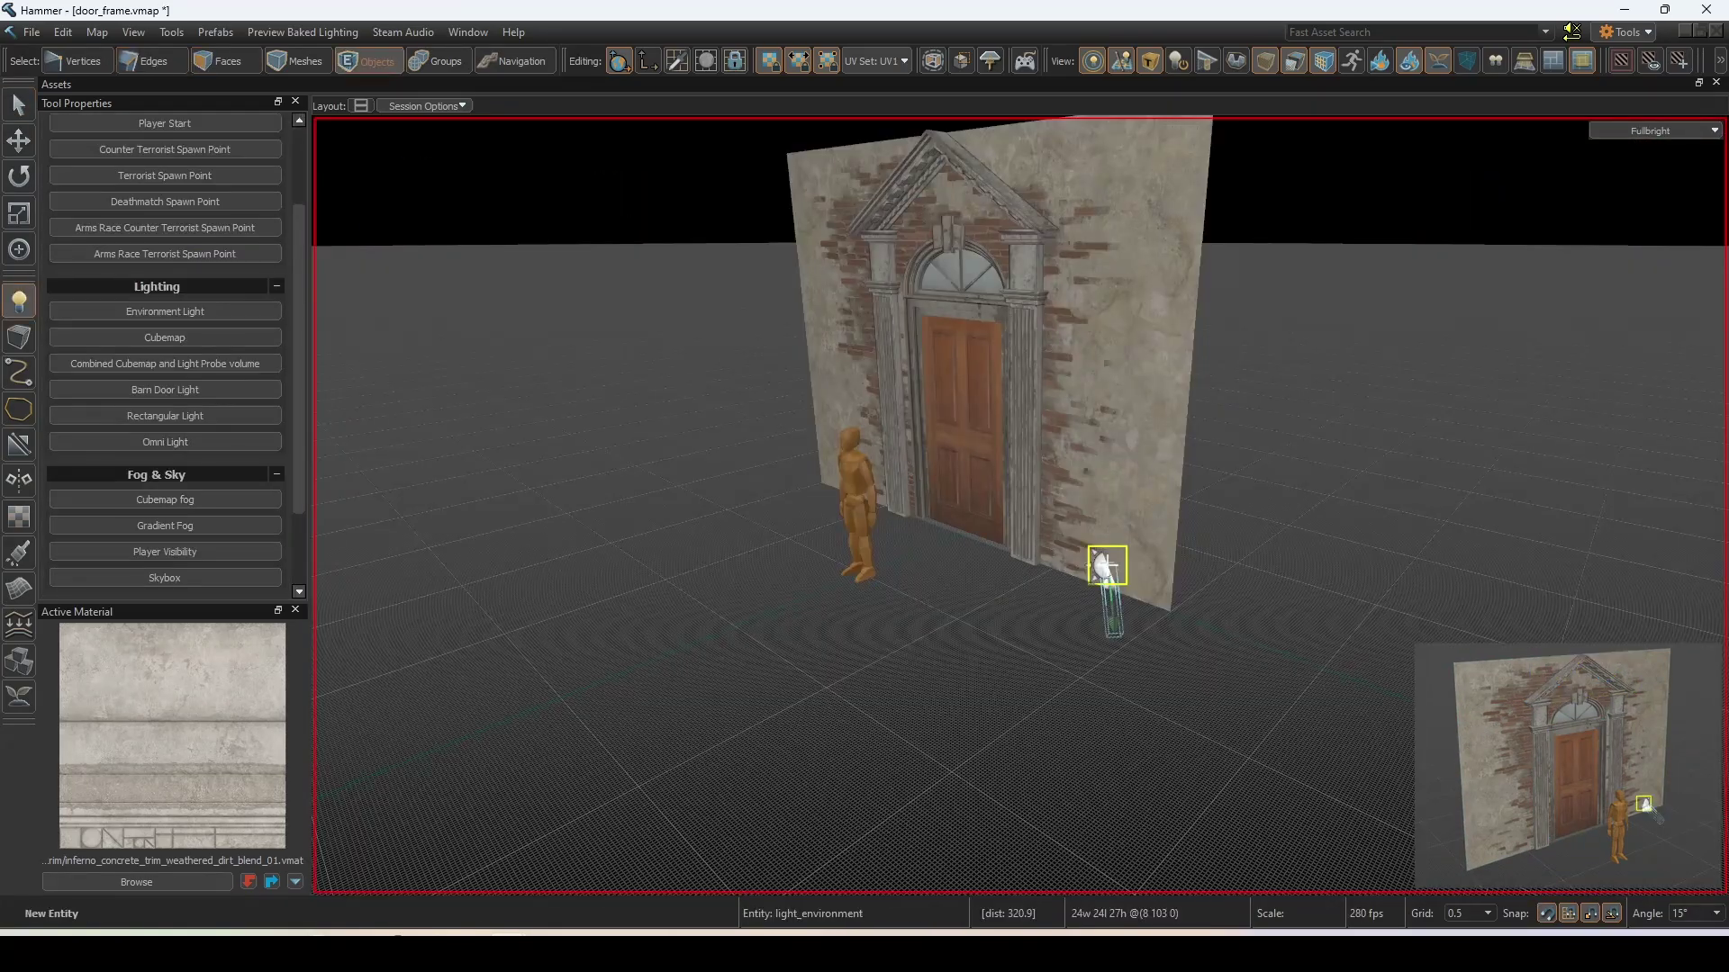
key(q)
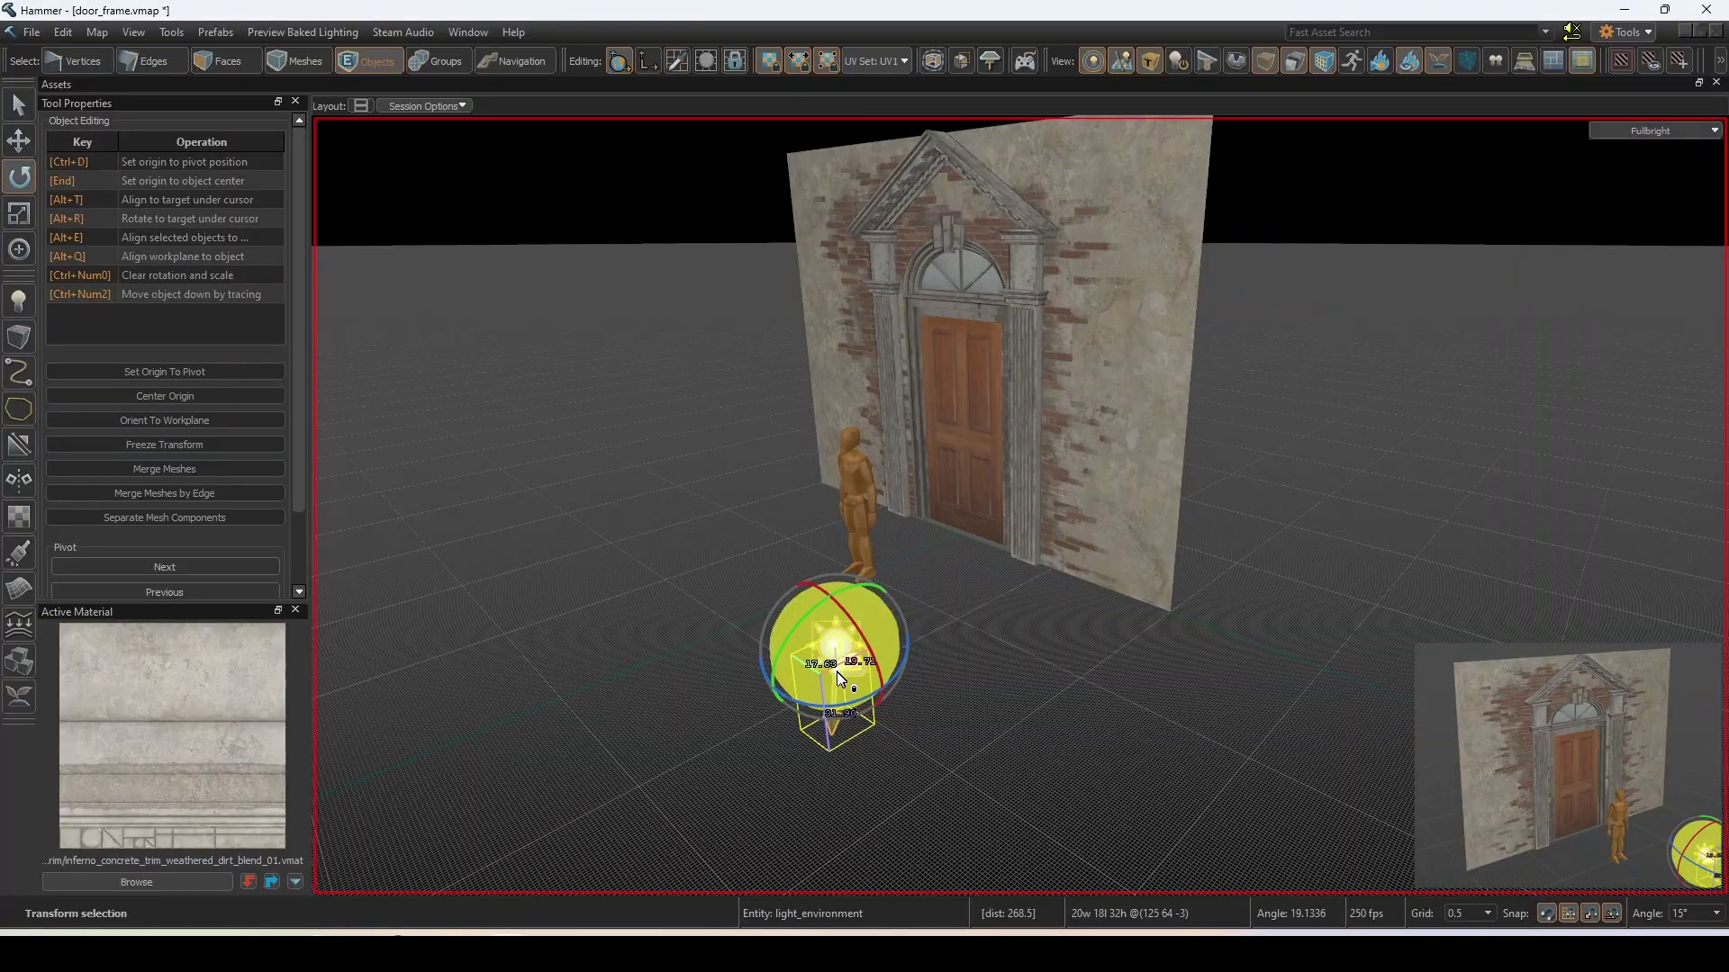
drag(787, 716, 1024, 620)
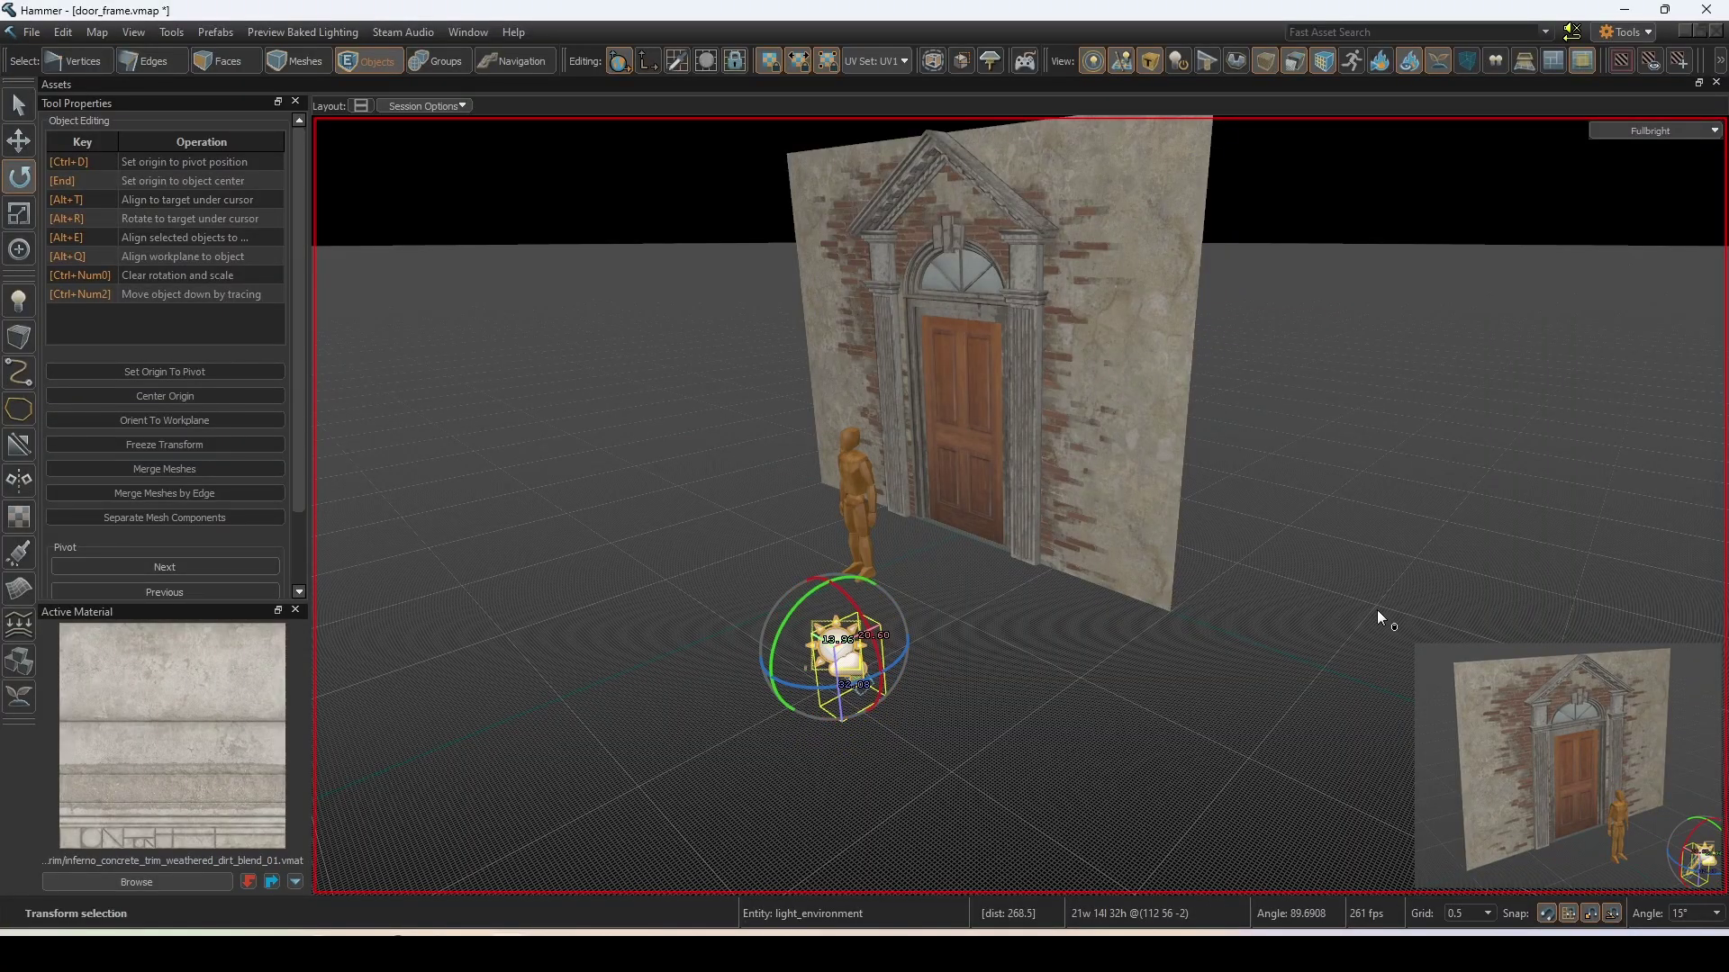